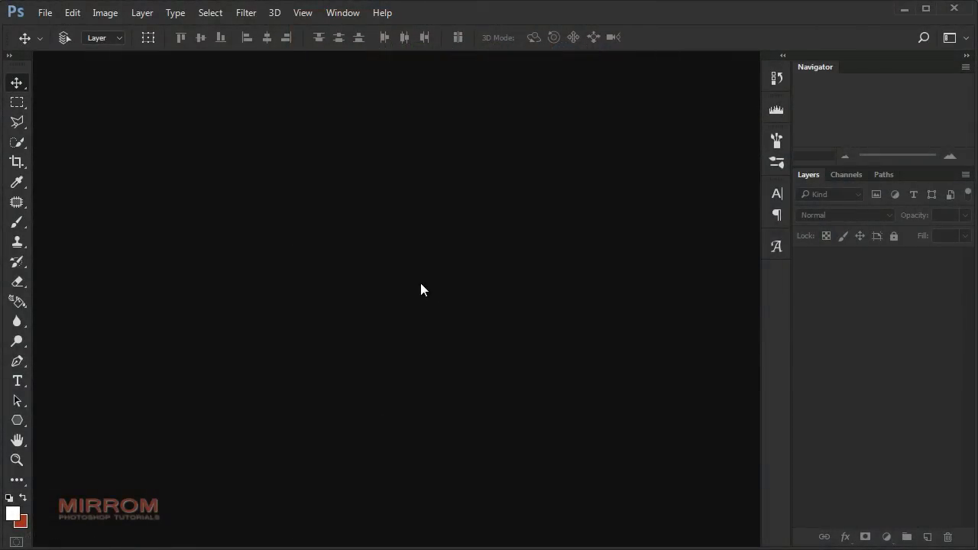
Step: Create a new portrait document: width 1500 px, height 2000 px, resolution 300 pixels/inch
key(ctrl+n)
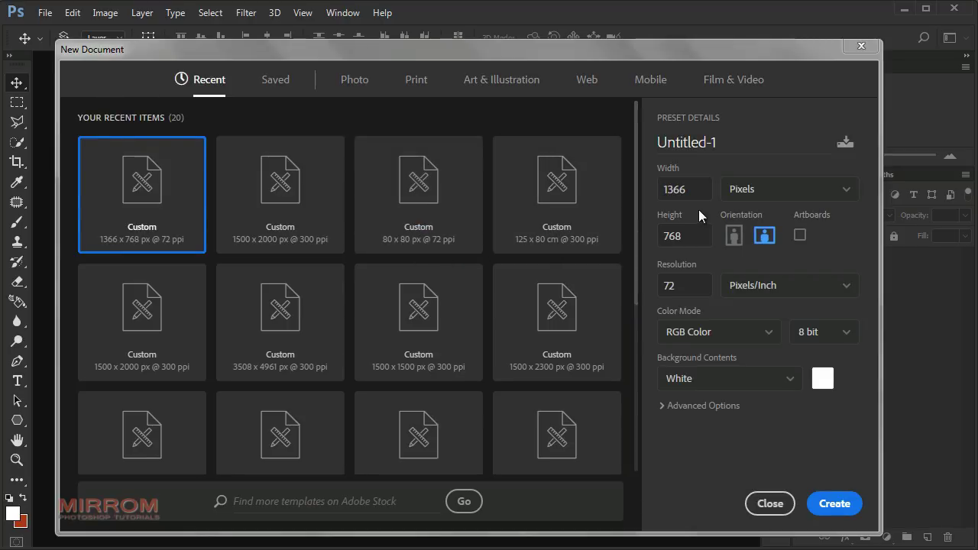
click(731, 197)
drag(696, 191, 659, 197)
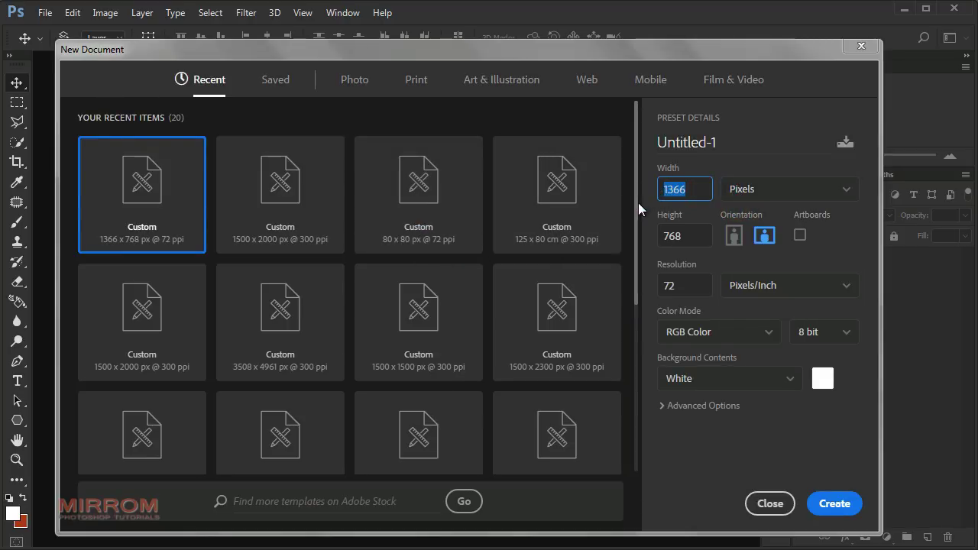
text(1500)
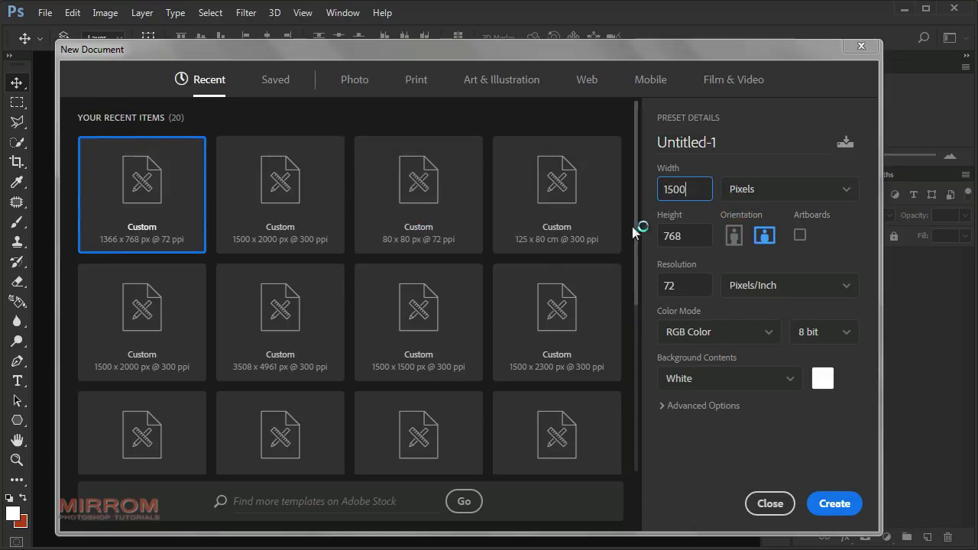
click(674, 236)
drag(673, 235, 637, 238)
text(20)
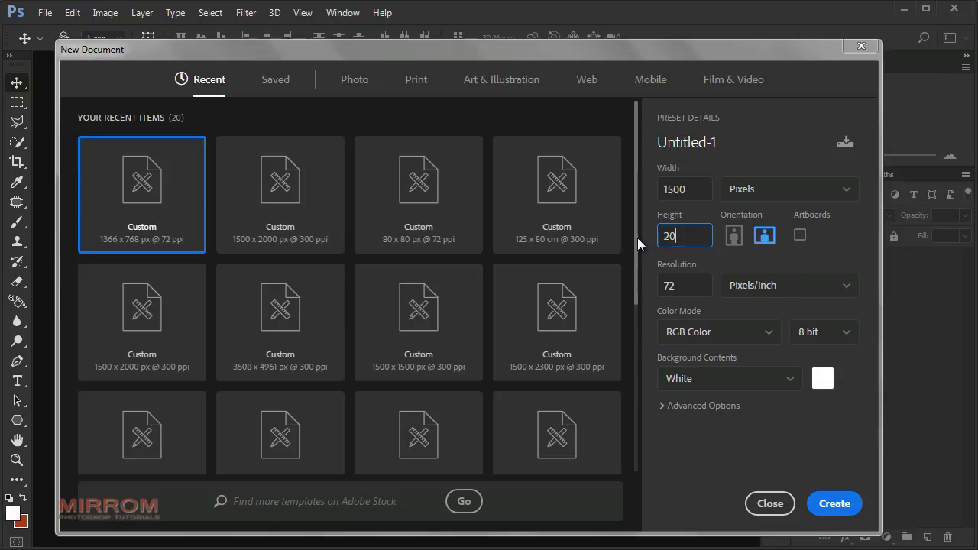
text(00)
drag(672, 285, 643, 285)
text(3)
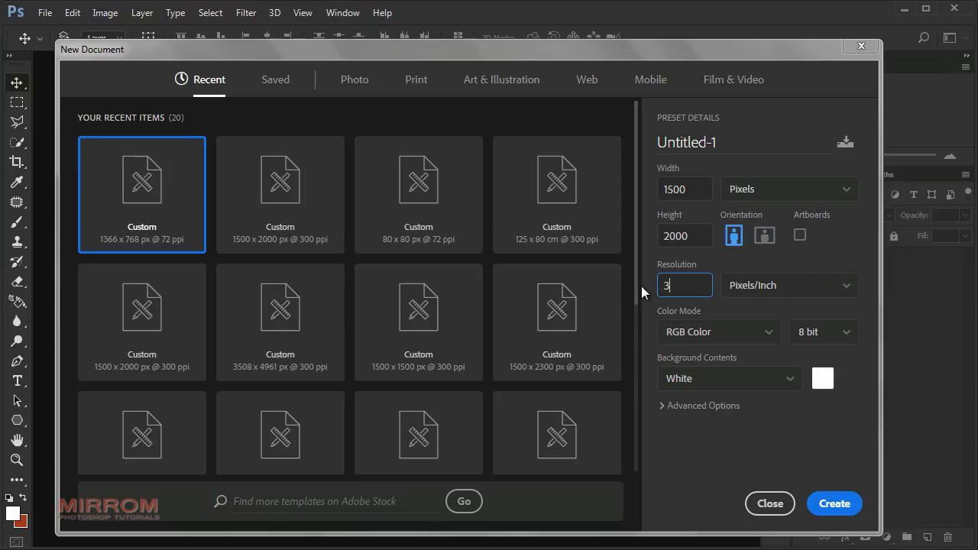
text(00)
click(835, 503)
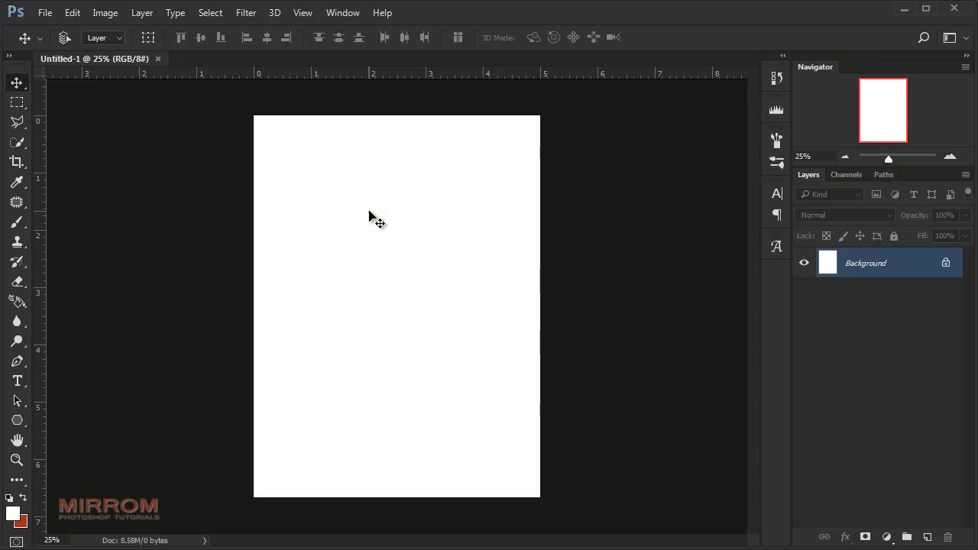
Step: Set the foreground colour to orange e7692c
click(13, 513)
drag(450, 343, 451, 337)
drag(388, 224, 391, 172)
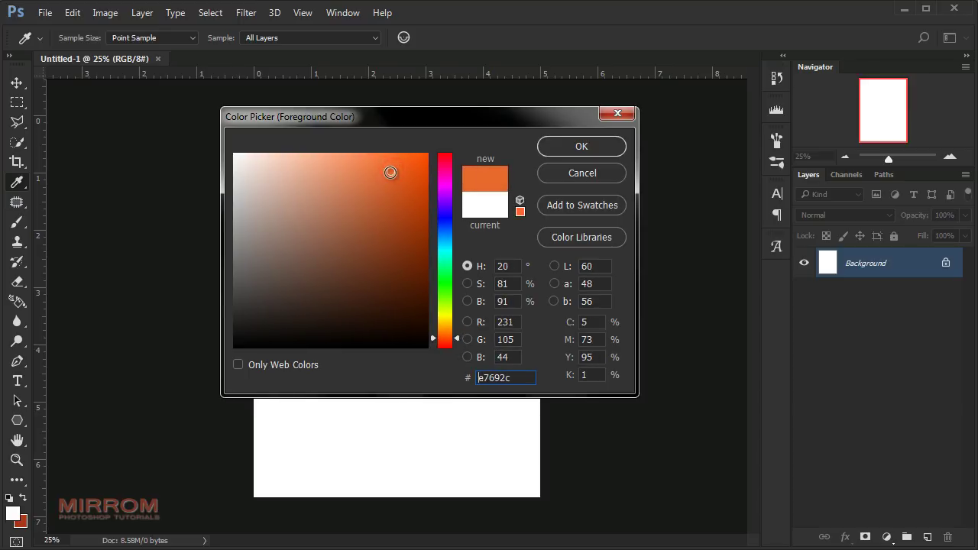
drag(518, 376, 457, 375)
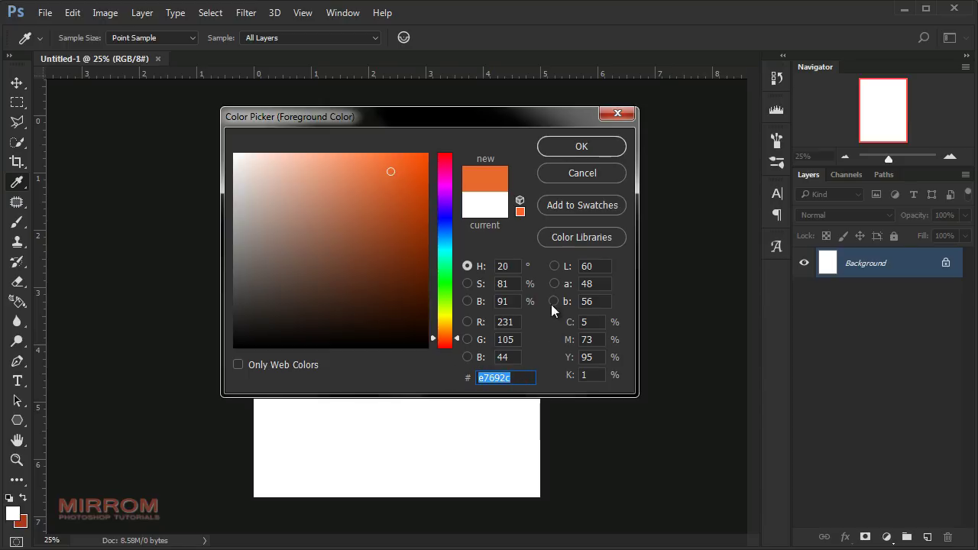
click(581, 147)
key(v)
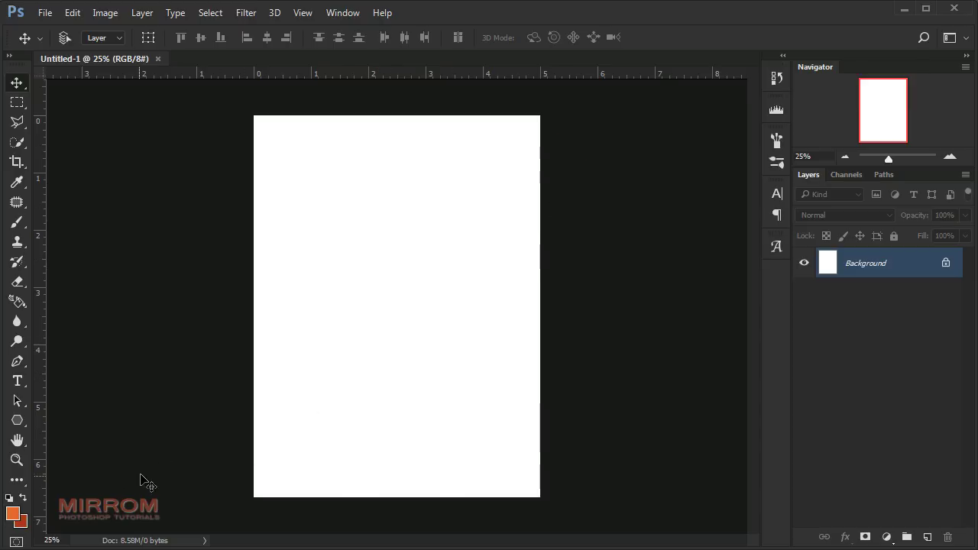
Step: Set the background colour to dark red ad3718
click(22, 524)
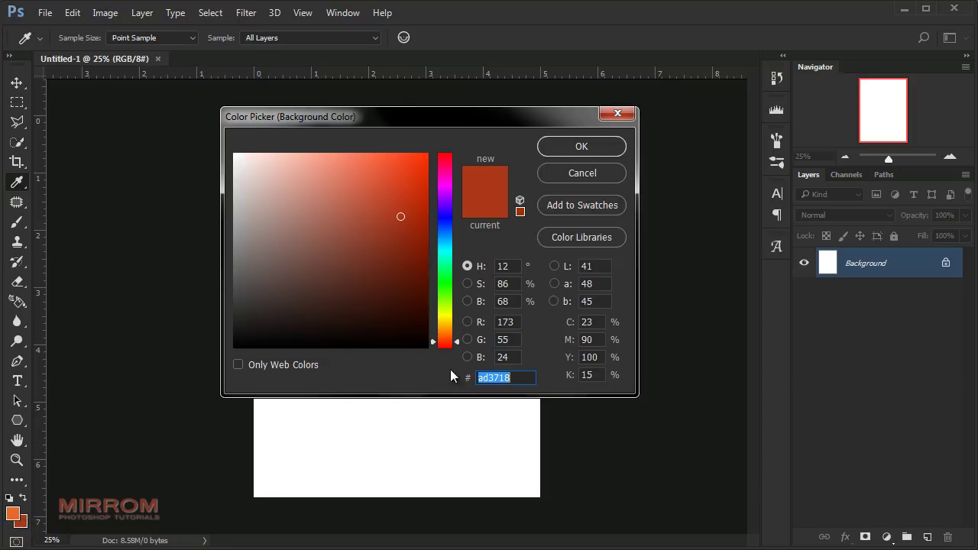
drag(520, 378, 455, 373)
click(595, 151)
key(v)
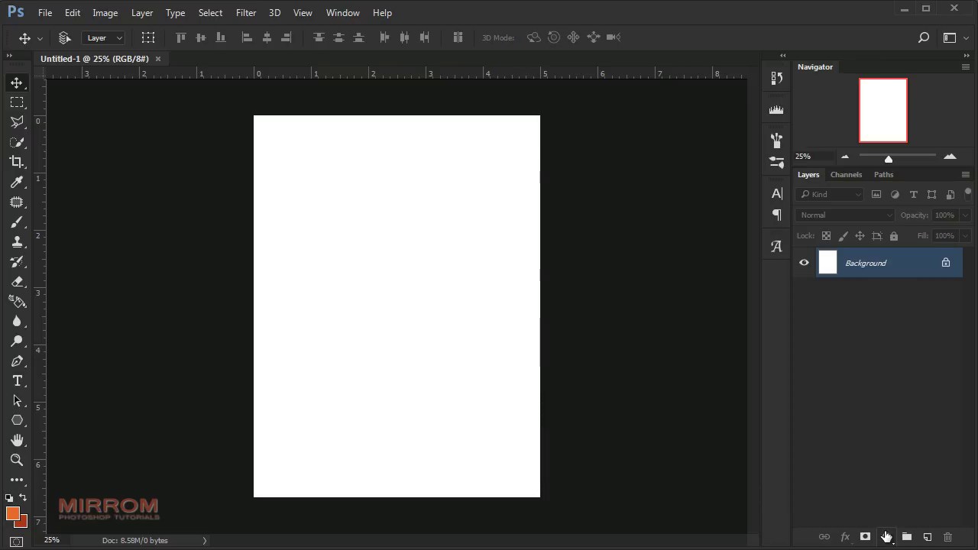
Step: Add a Gradient fill layer using the Foreground to Background preset
click(886, 537)
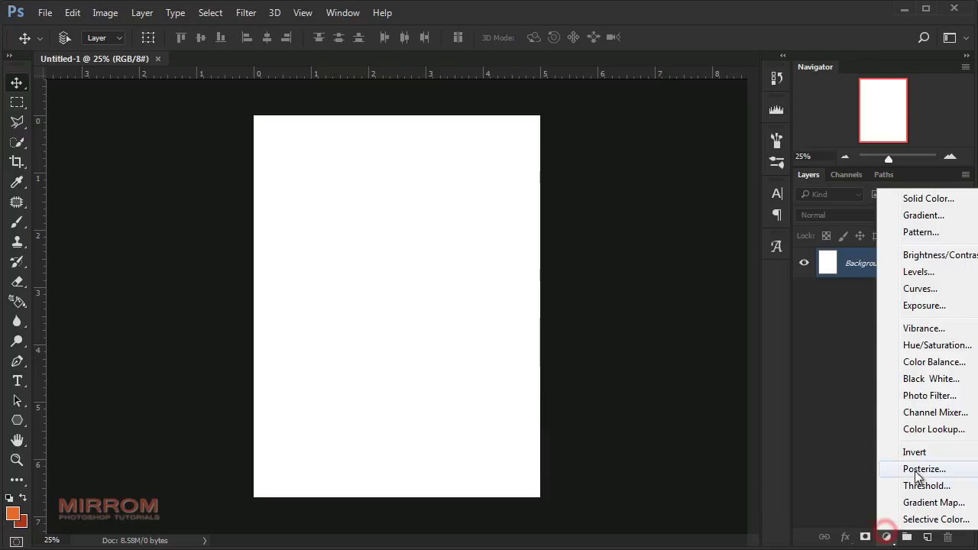
click(924, 216)
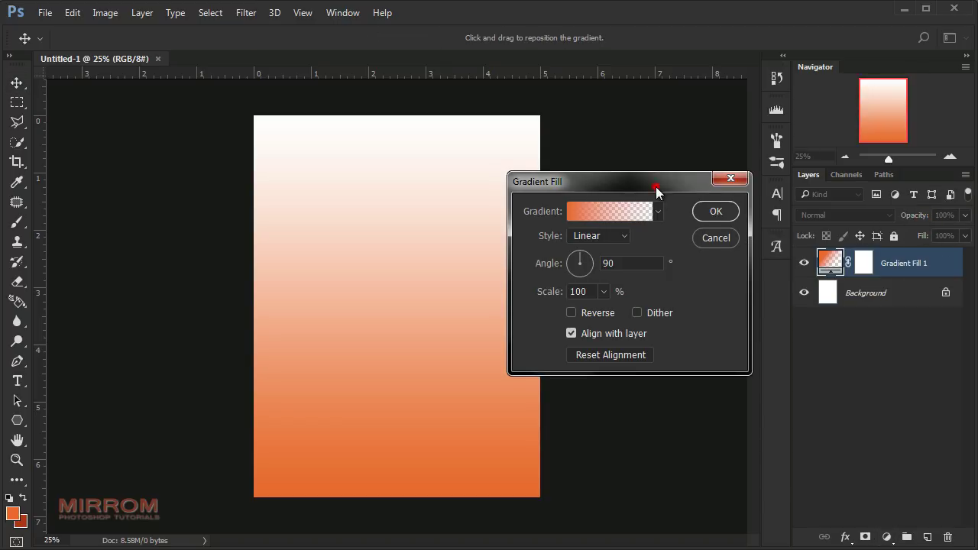
drag(656, 188, 649, 179)
click(627, 204)
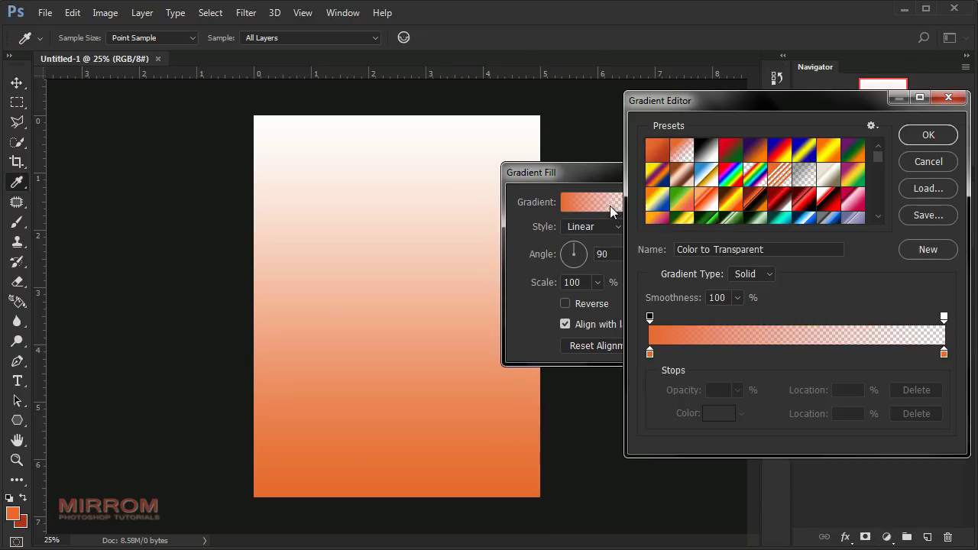
click(659, 157)
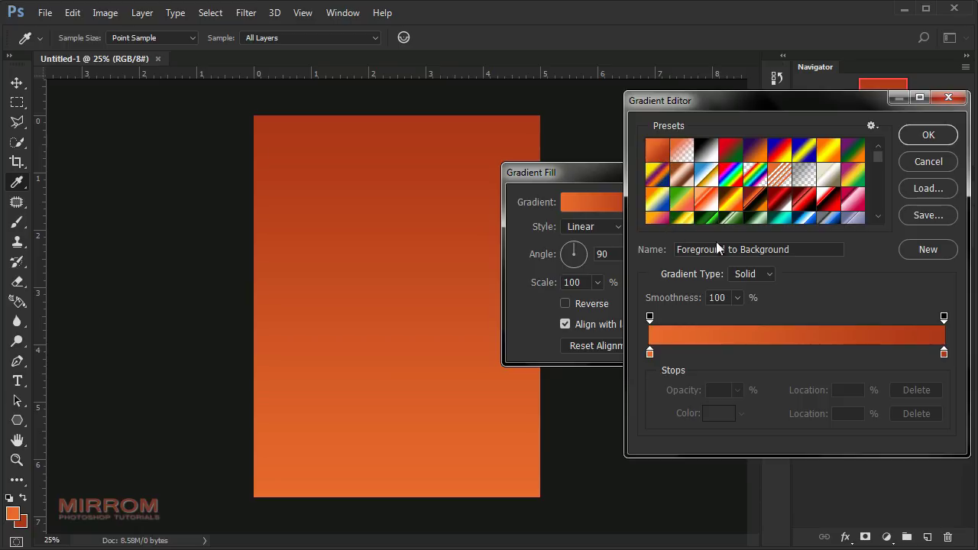
click(788, 250)
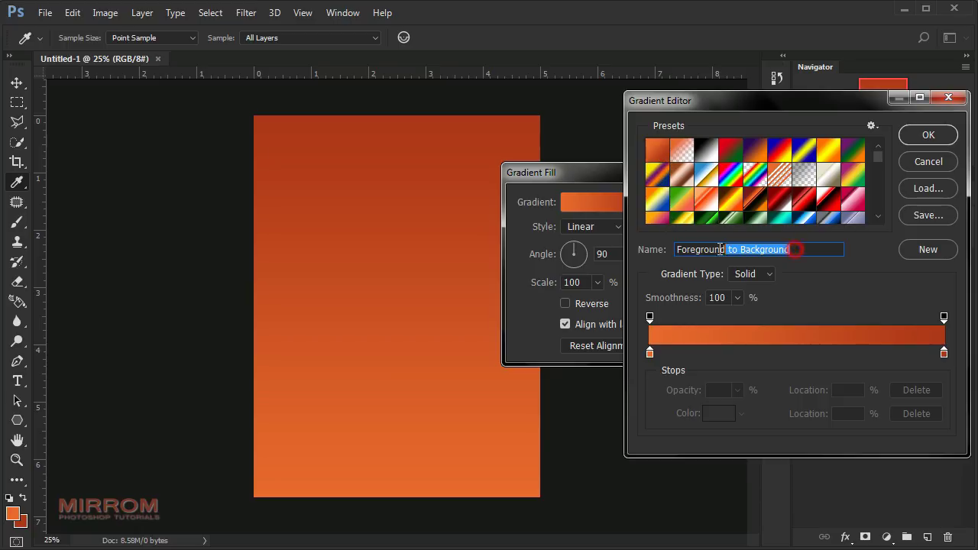
click(930, 137)
Step: Make the gradient Radial at 83% scale, centred slightly above the middle, and apply it
click(617, 228)
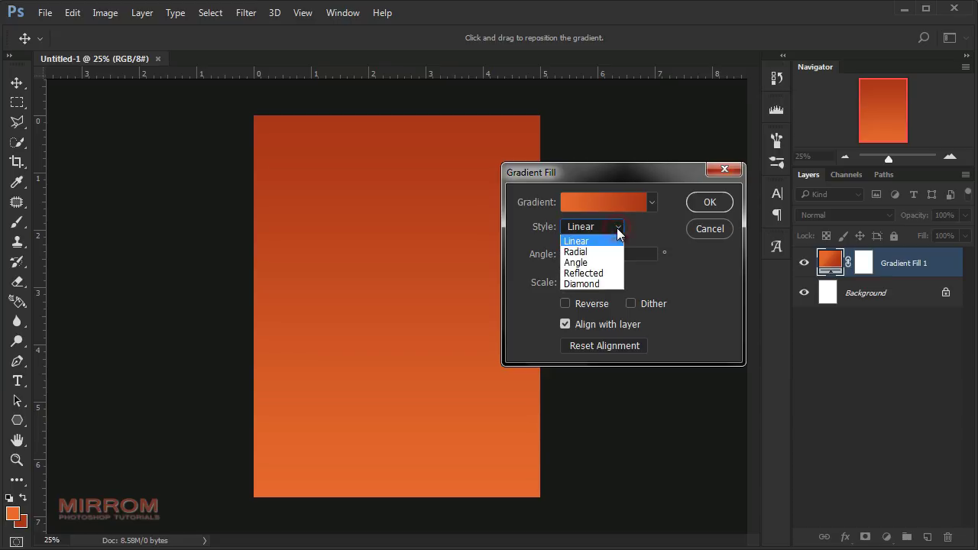
click(612, 252)
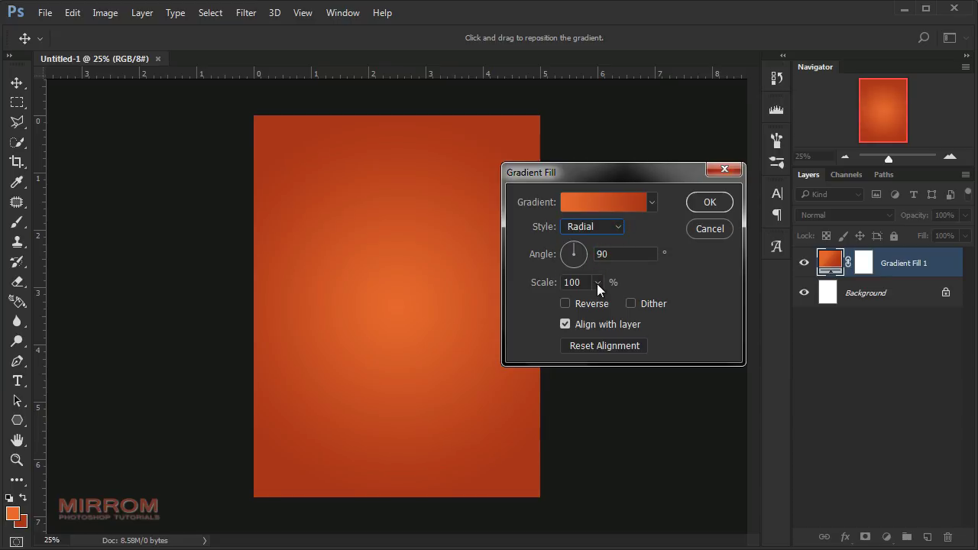
drag(597, 283, 594, 296)
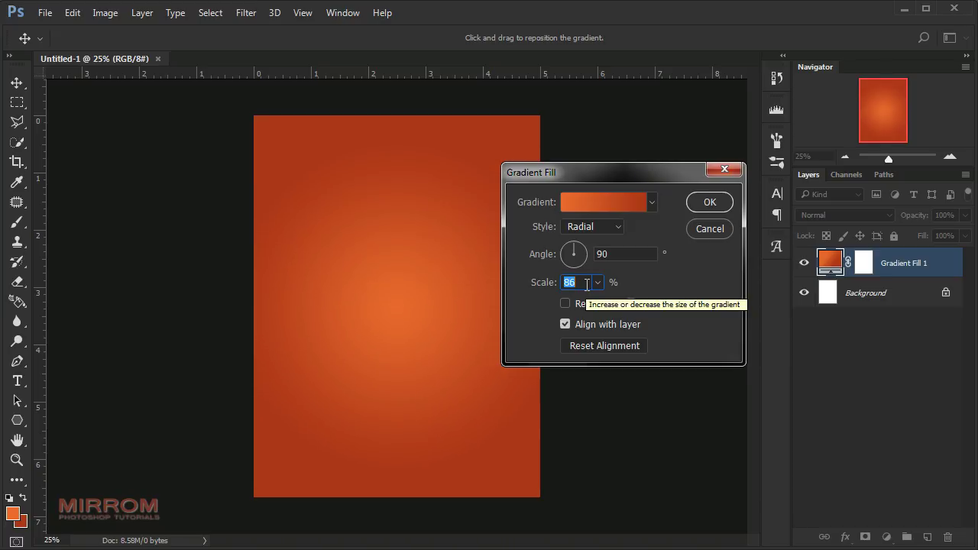
key(Down)
key(Down)
key(Down)
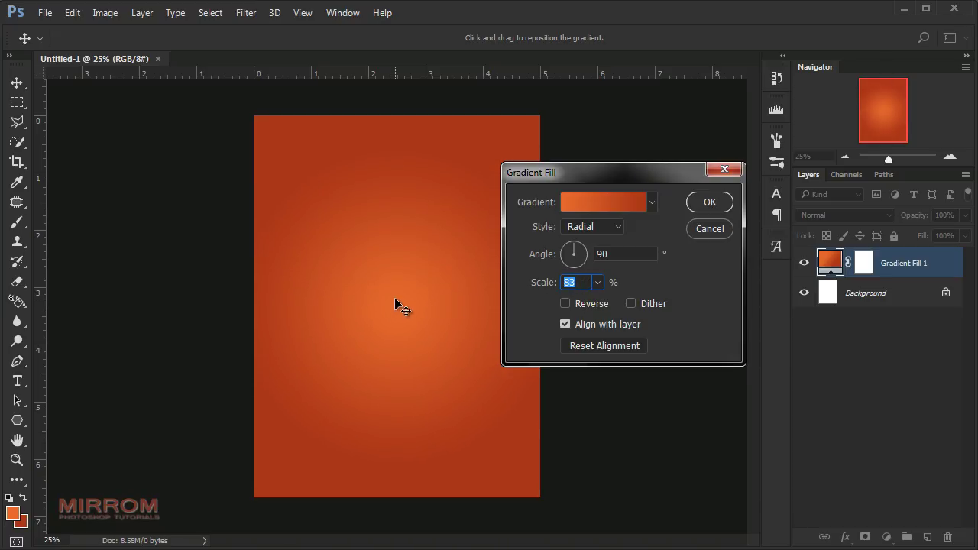
drag(395, 300, 396, 284)
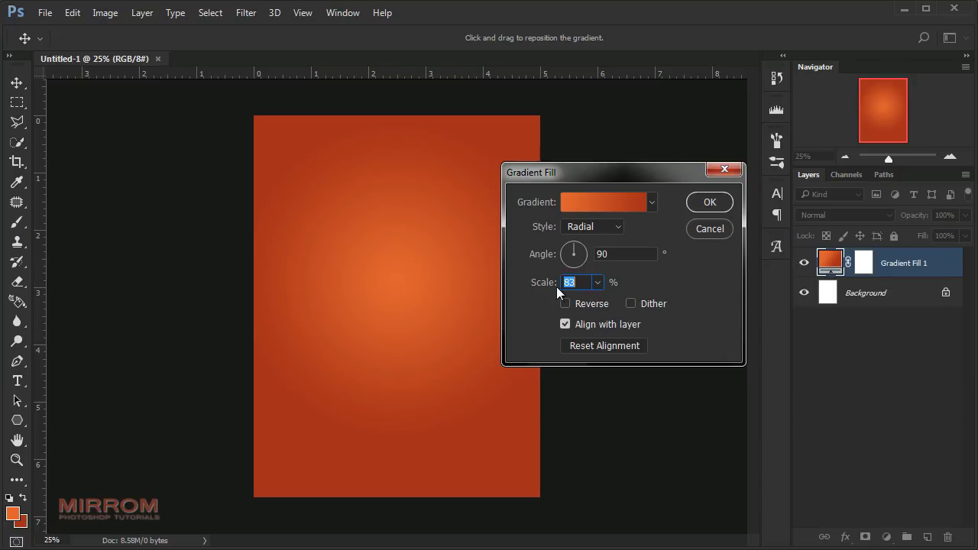
click(698, 205)
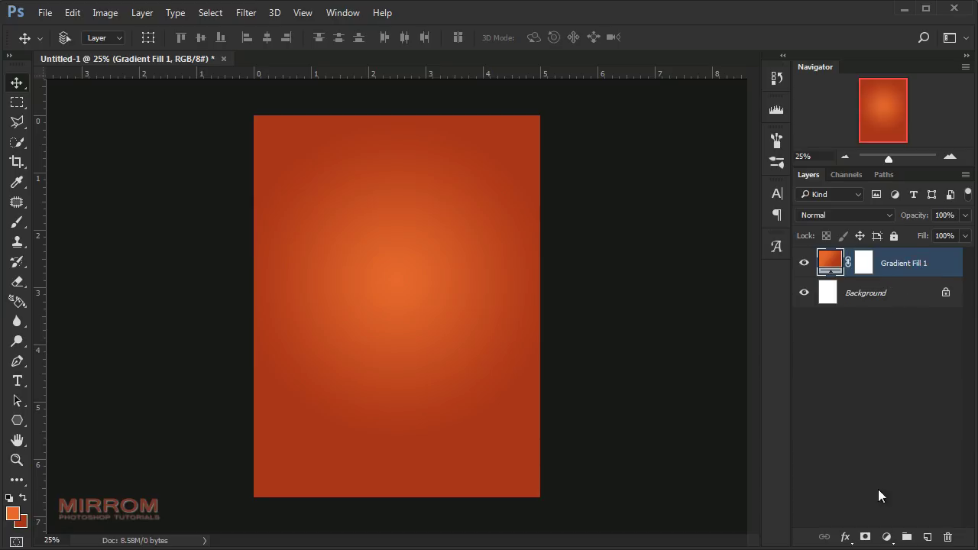
Step: Add a new empty layer above the gradient and open the Gradient tool's editor
click(927, 537)
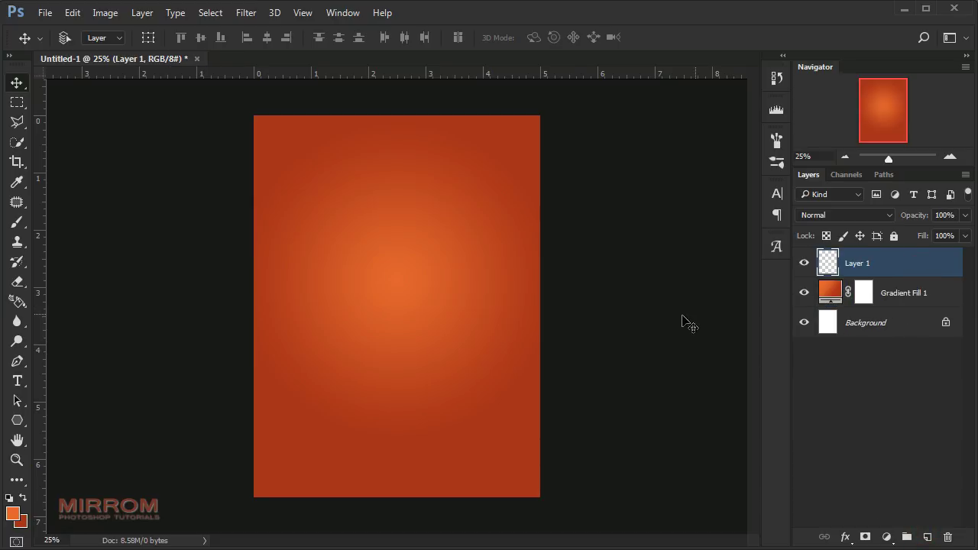
click(21, 302)
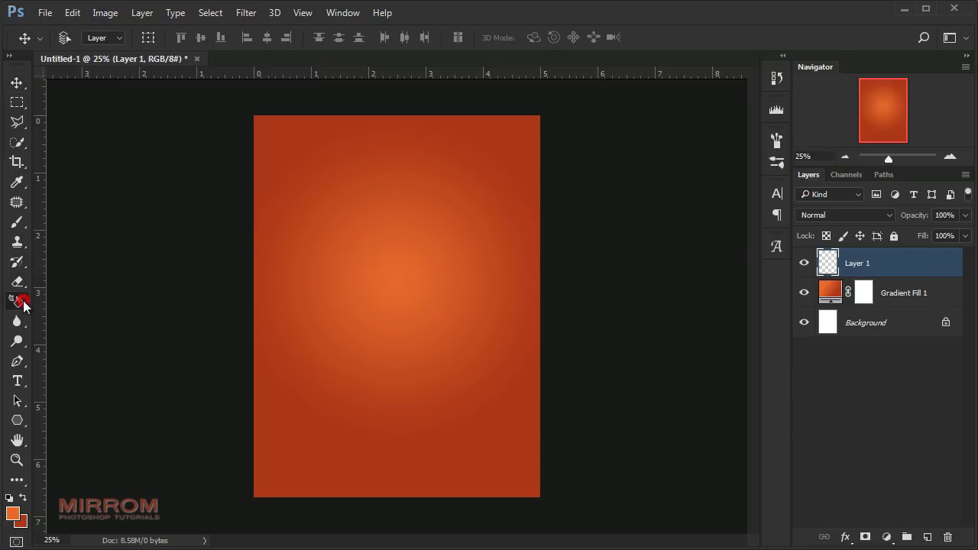
drag(23, 305, 112, 308)
click(116, 305)
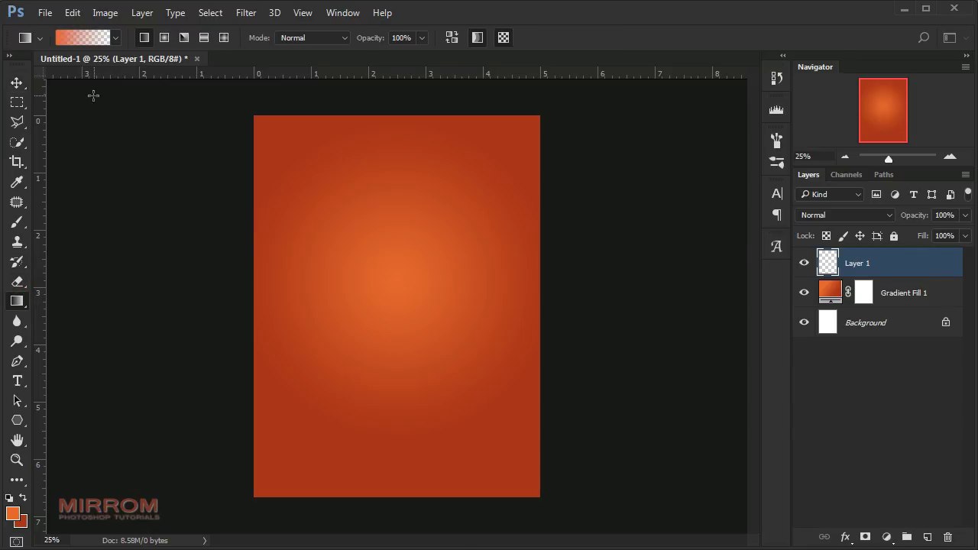
click(82, 37)
drag(634, 104, 534, 116)
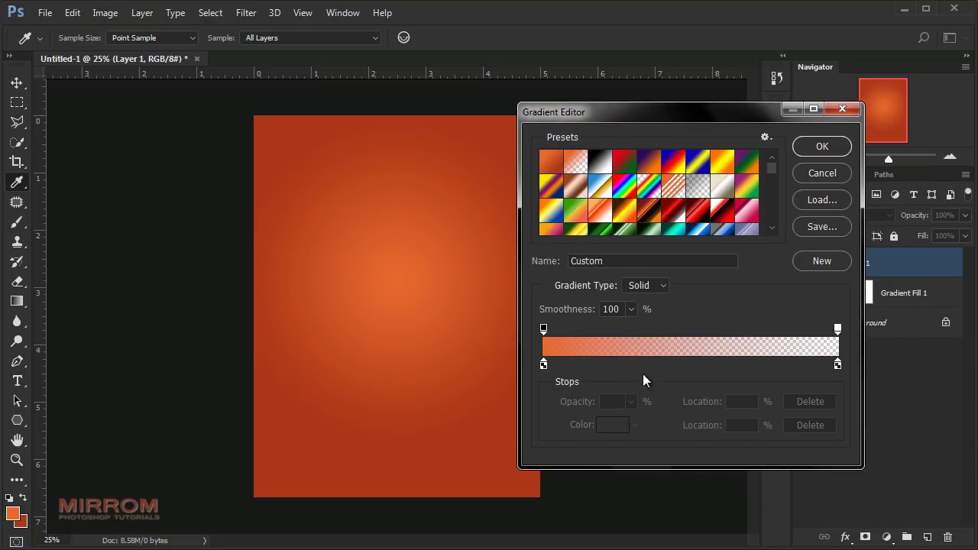
Step: Set both gradient colour stops to orange e7692c
click(542, 367)
click(611, 428)
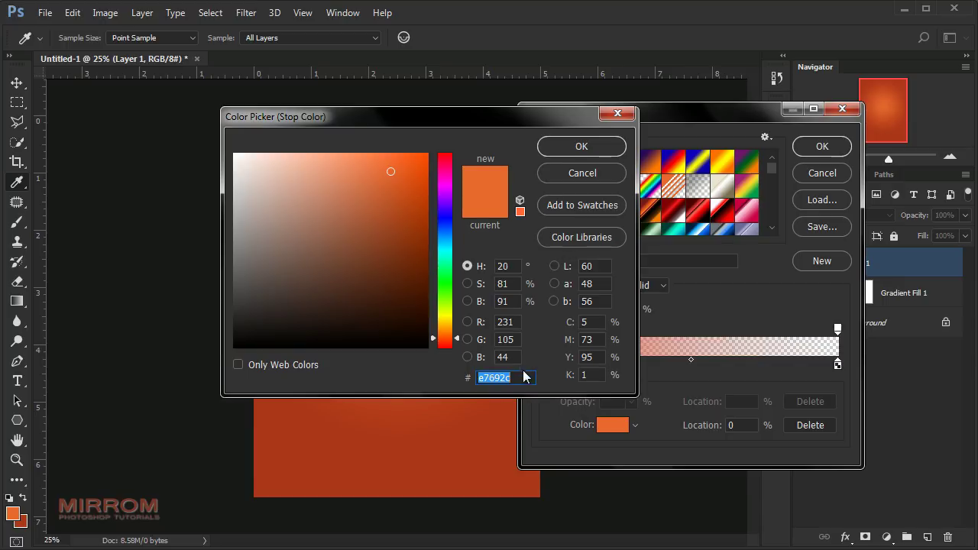
double_click(524, 378)
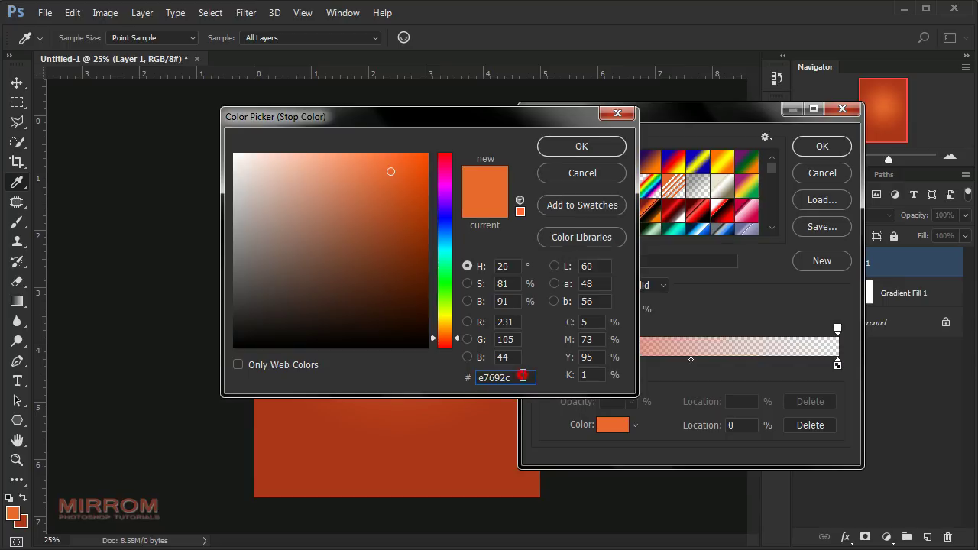
click(578, 156)
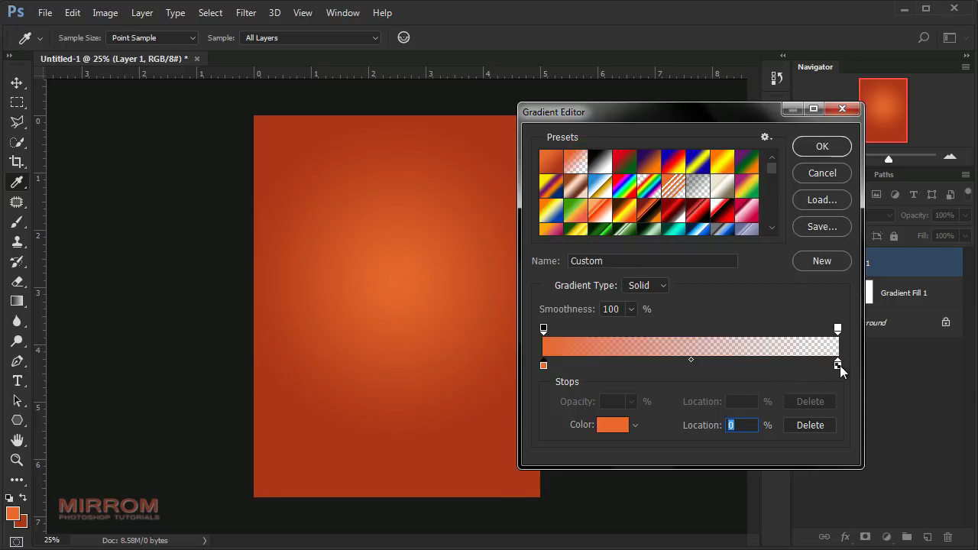
click(838, 365)
click(613, 425)
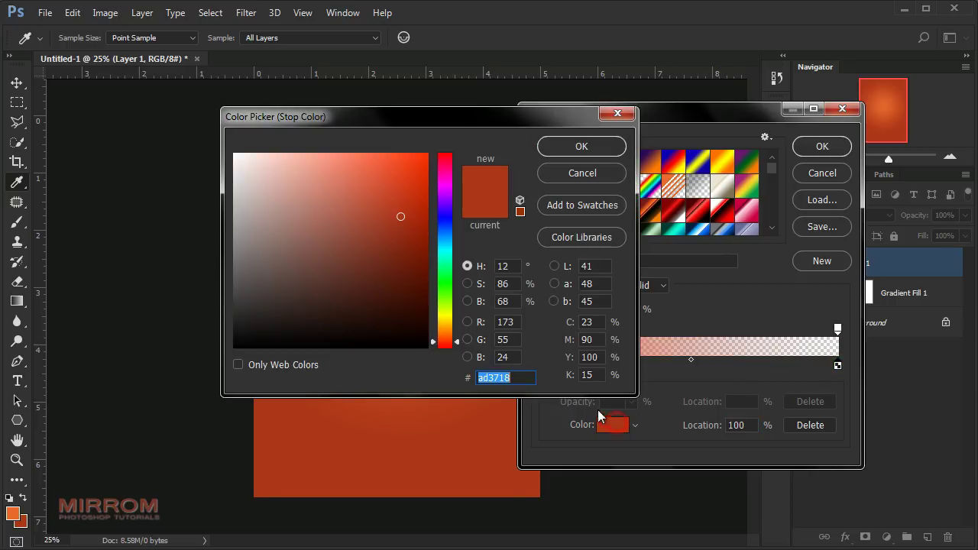
double_click(504, 377)
text(e7692c)
drag(524, 378, 460, 380)
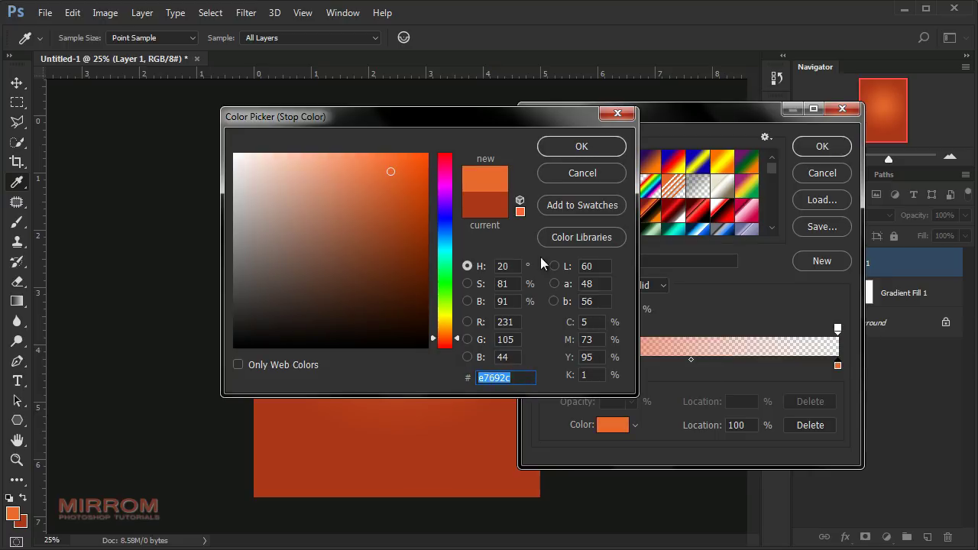
click(574, 149)
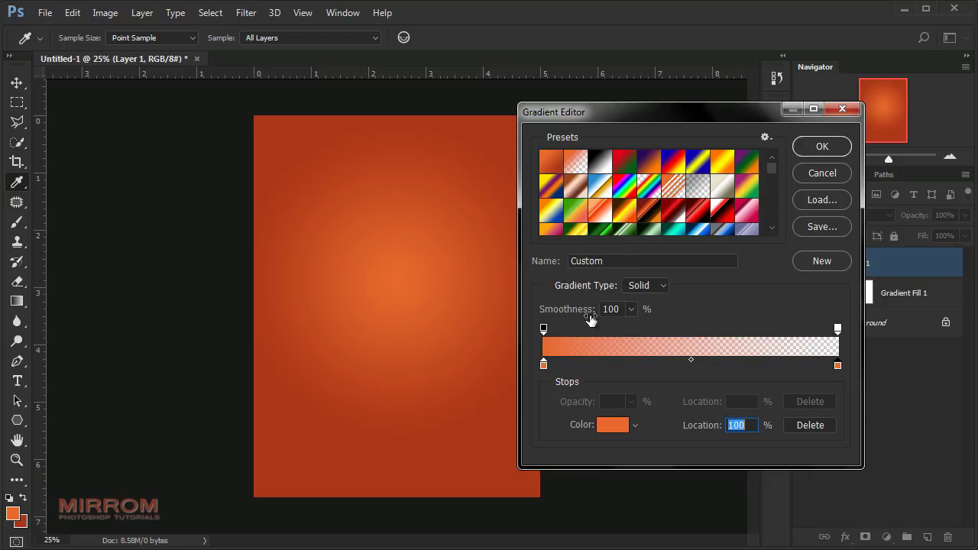
Step: Change the left colour stop to black
click(544, 365)
click(614, 426)
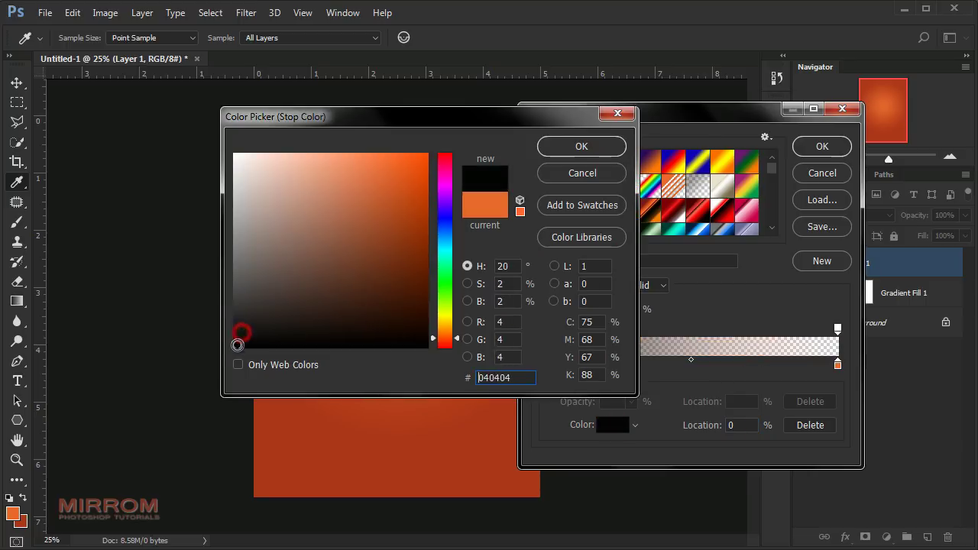
drag(241, 332, 233, 348)
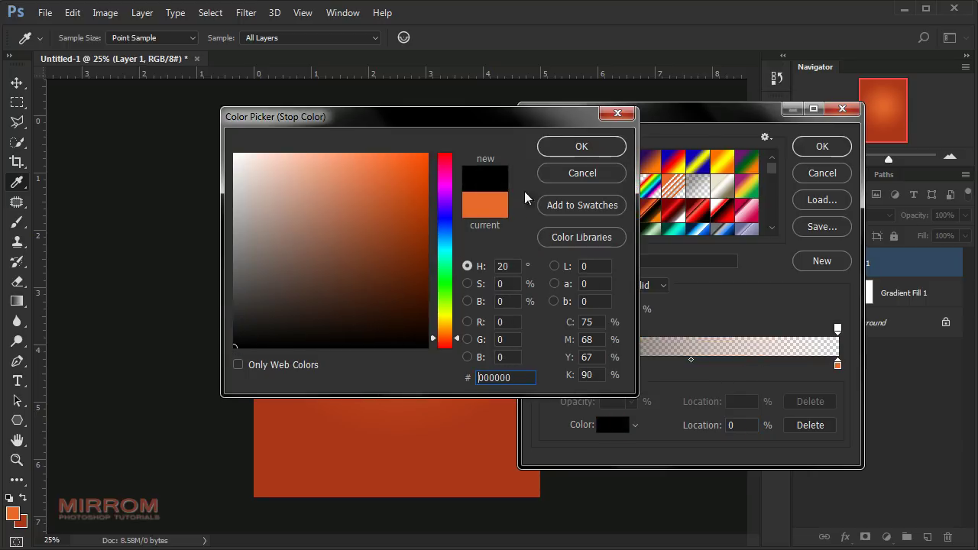
click(600, 146)
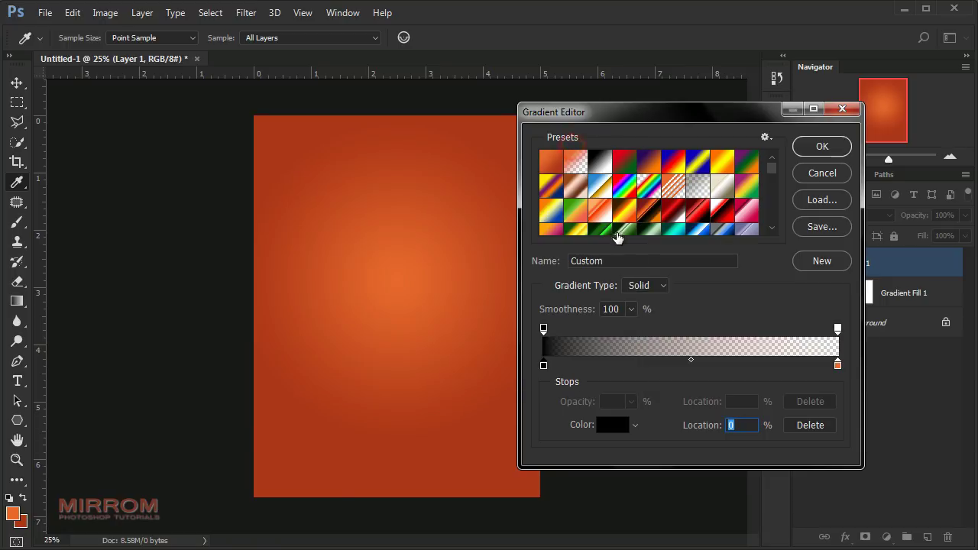
Step: Set the right opacity stop to 0% and accept the black-to-transparent gradient
click(837, 365)
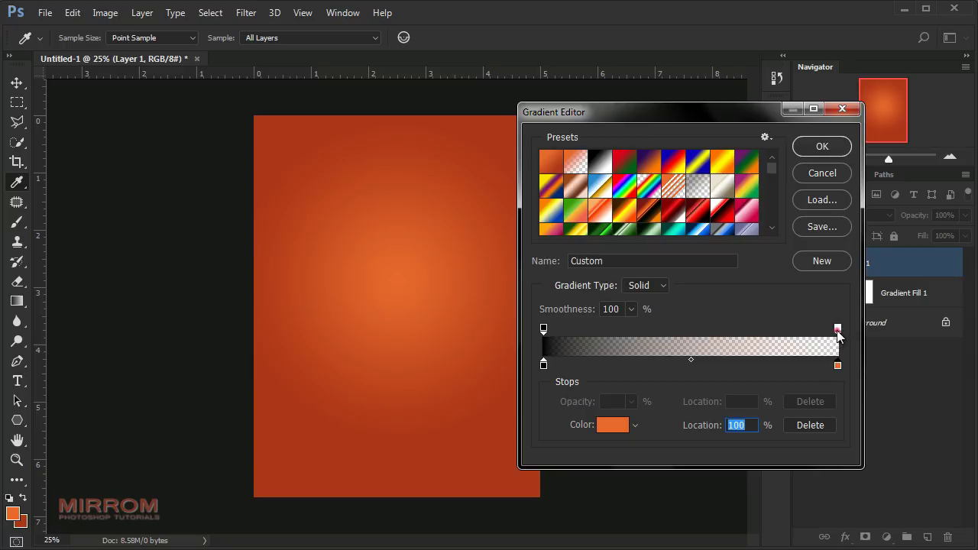
click(837, 330)
click(632, 402)
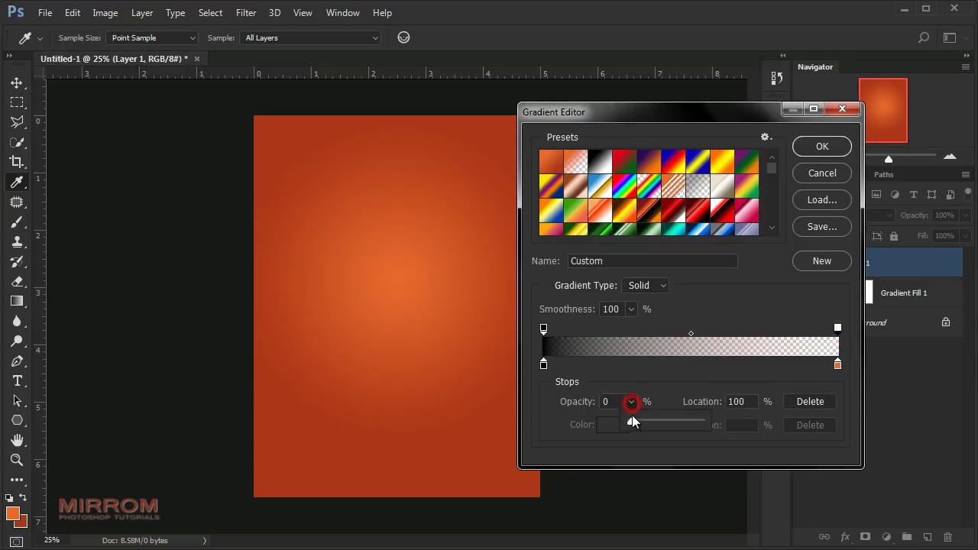
mouse_move(630, 421)
mouse_down()
mouse_move(671, 425)
mouse_move(621, 426)
mouse_up()
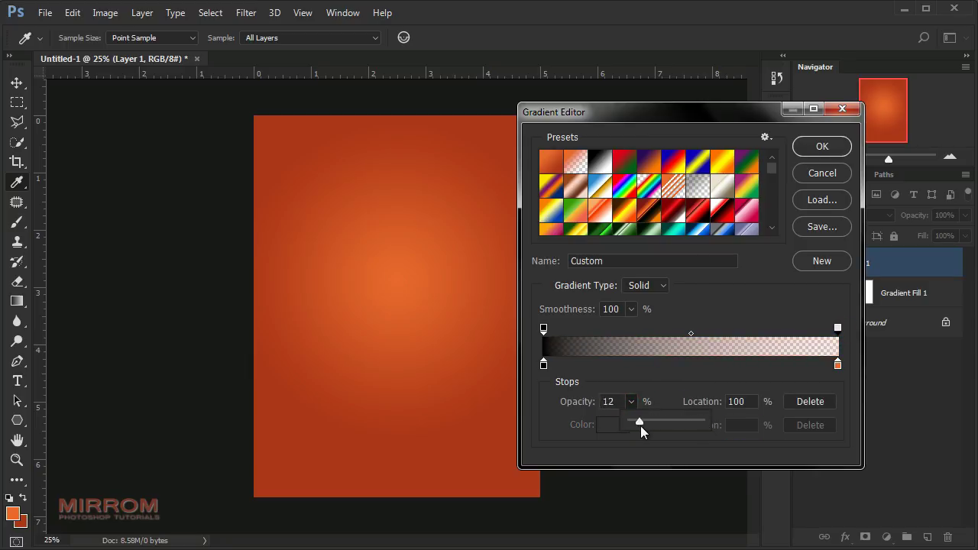
click(697, 388)
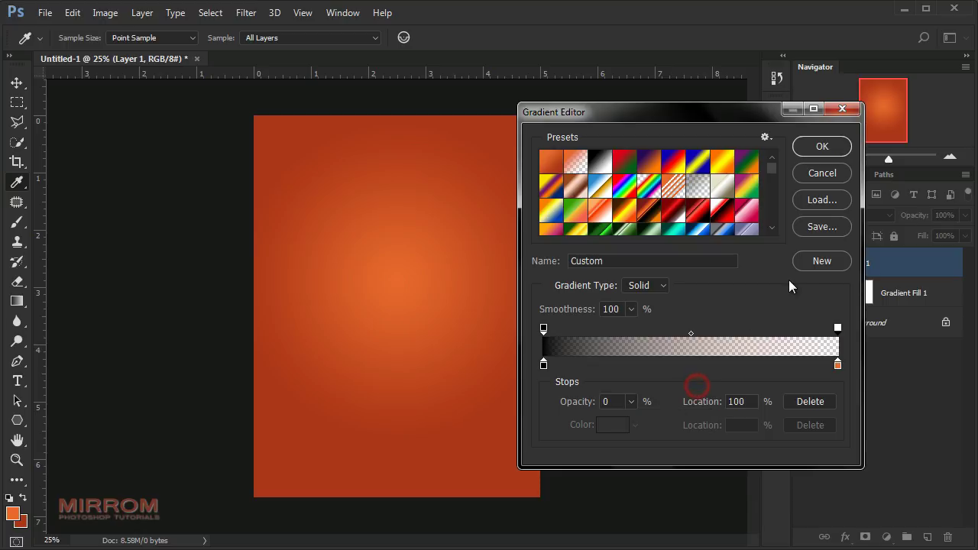
click(822, 149)
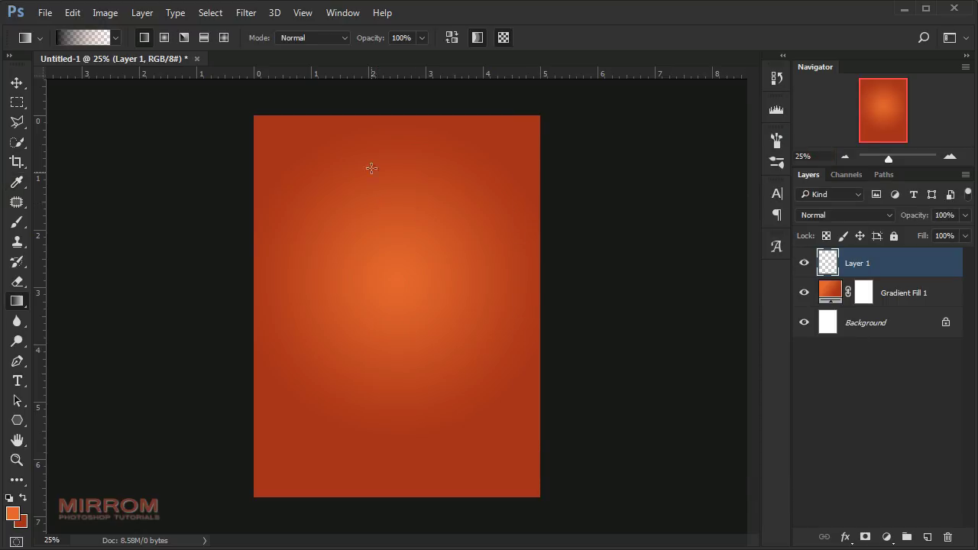
Step: Draw a reflected black gradient band on Layer 1 and move it lower on the canvas
click(204, 37)
drag(393, 273, 387, 413)
key(ctrl+z)
drag(391, 276, 400, 362)
key(ctrl+z)
drag(392, 294, 391, 424)
key(v)
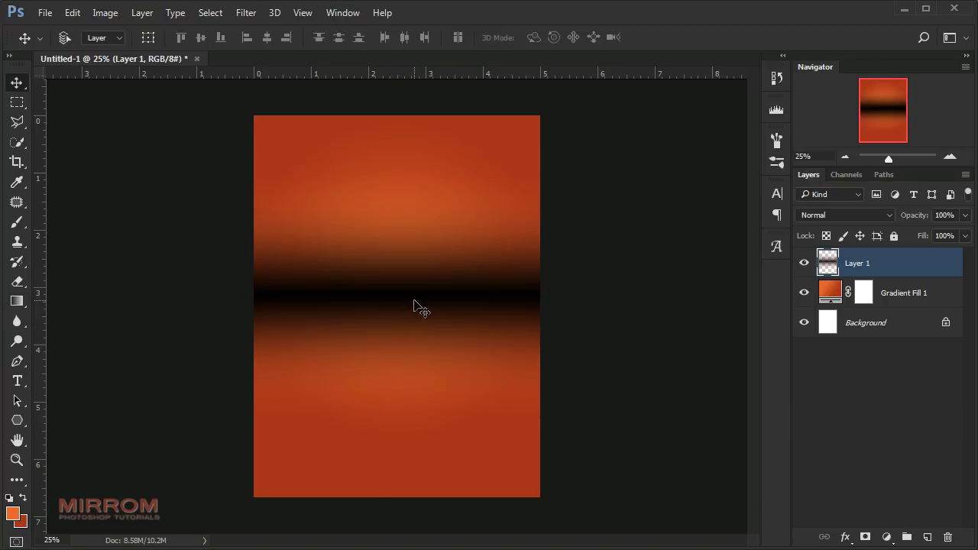
drag(414, 306, 417, 352)
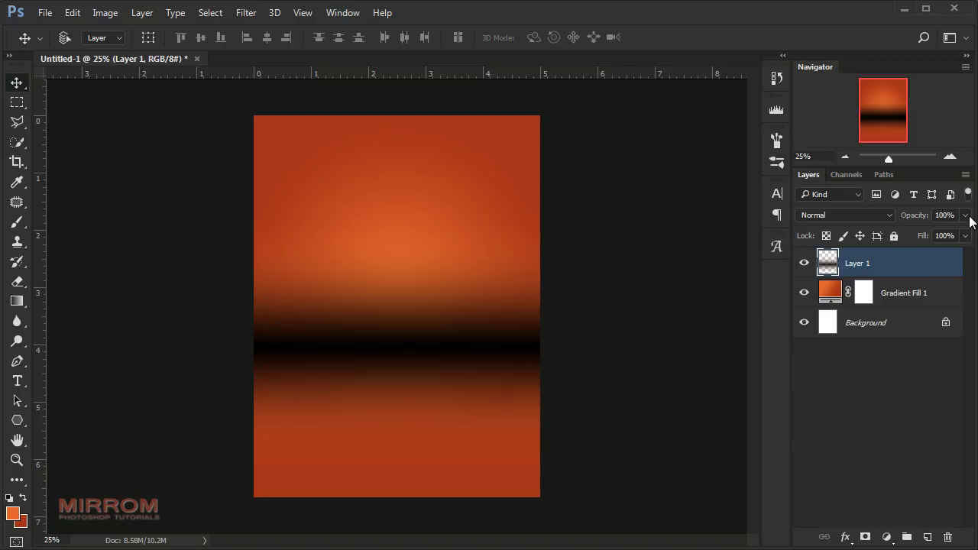
Step: Lower Layer 1's opacity to 46% and nudge the band slightly lower
drag(965, 215, 930, 233)
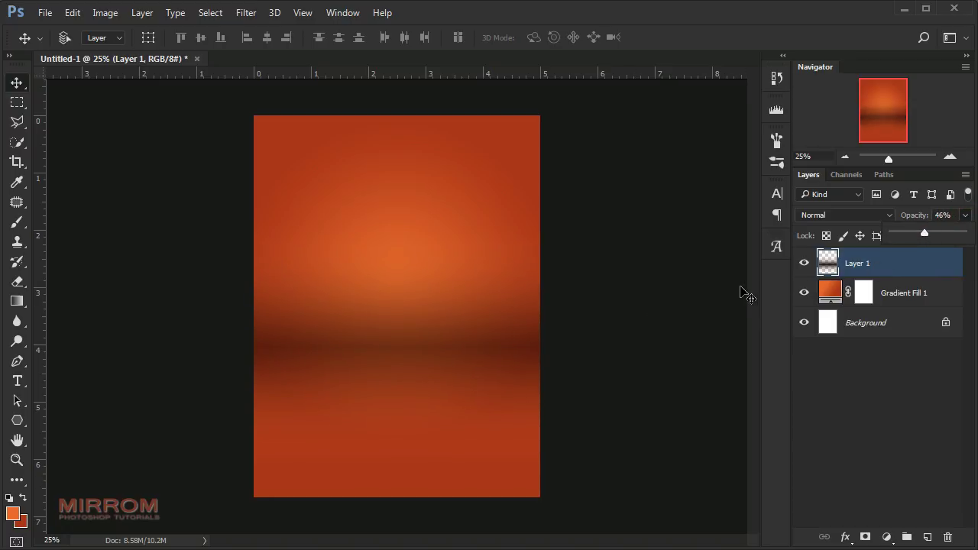
click(741, 291)
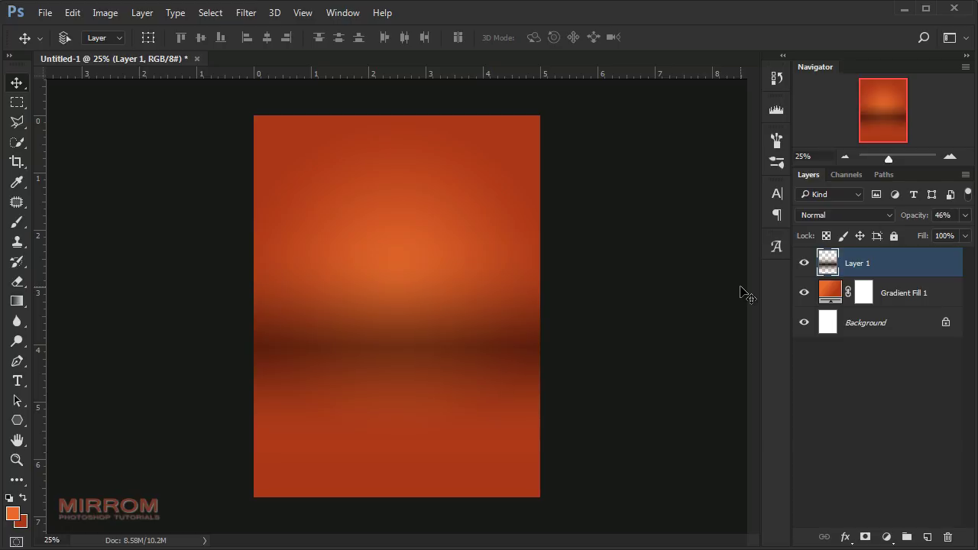
mouse_move(436, 362)
mouse_down()
mouse_move(417, 364)
mouse_move(431, 361)
mouse_move(446, 376)
mouse_up()
click(436, 367)
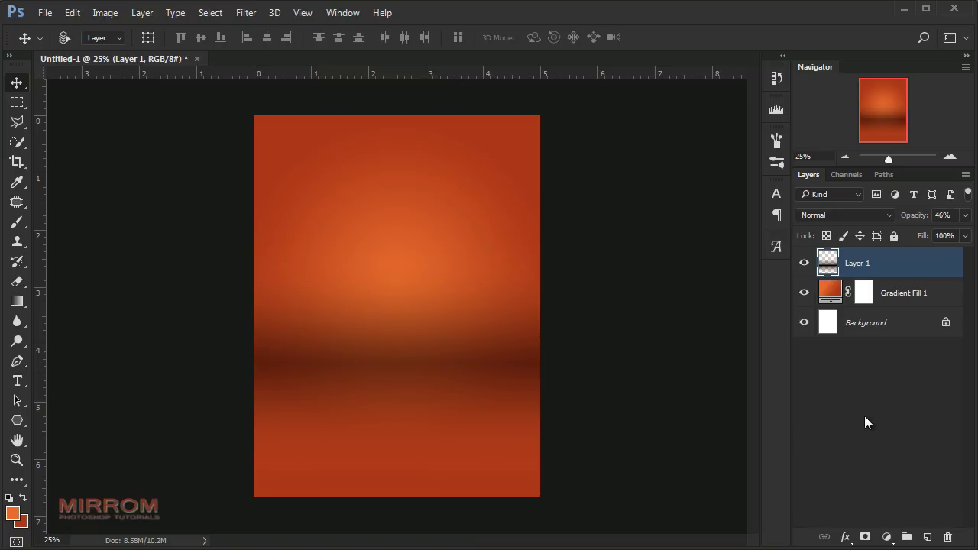
Step: Mask Layer 1, brush black over its upper part with an enlarged brush, and add empty Layer 2
click(865, 536)
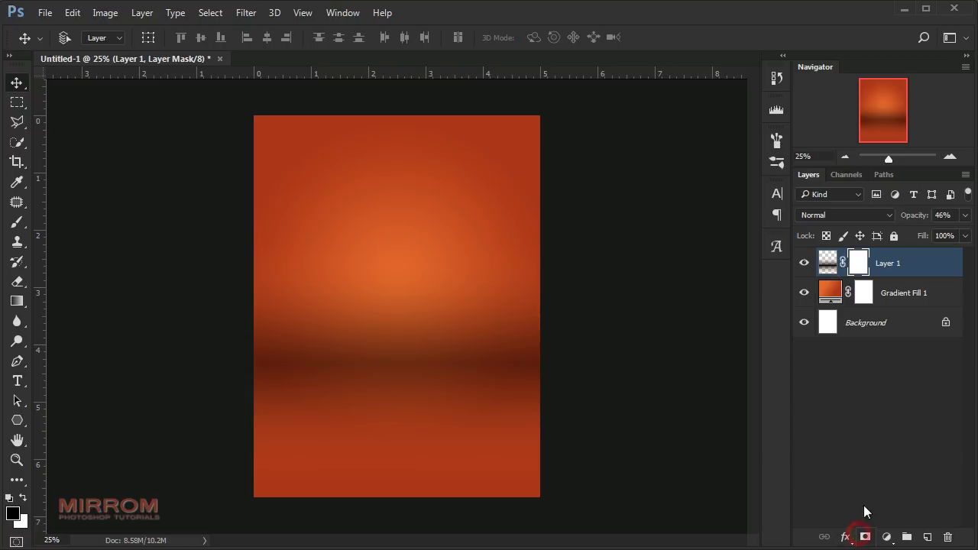
click(22, 224)
click(87, 223)
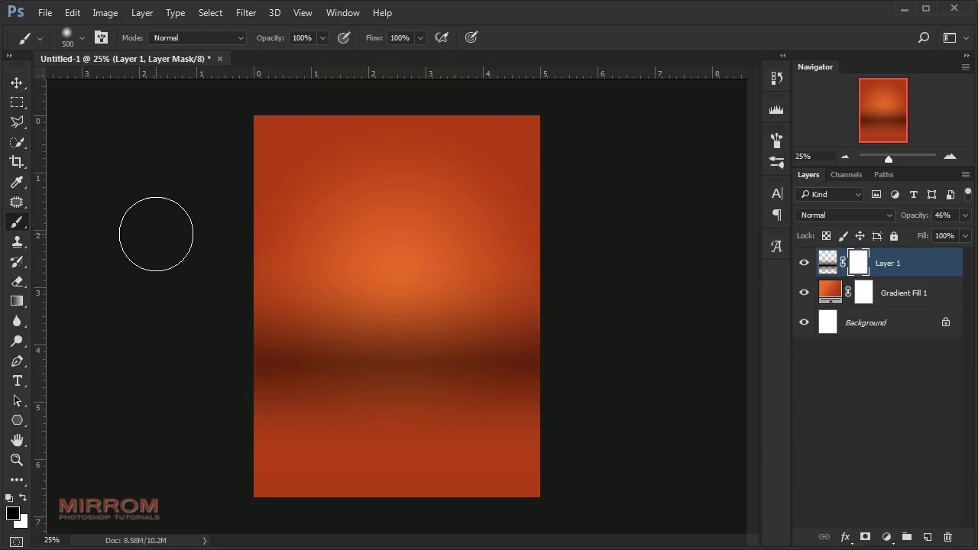
key(bracketright)
key(bracketright)
key(bracketright)
key(bracketright)
key(bracketright)
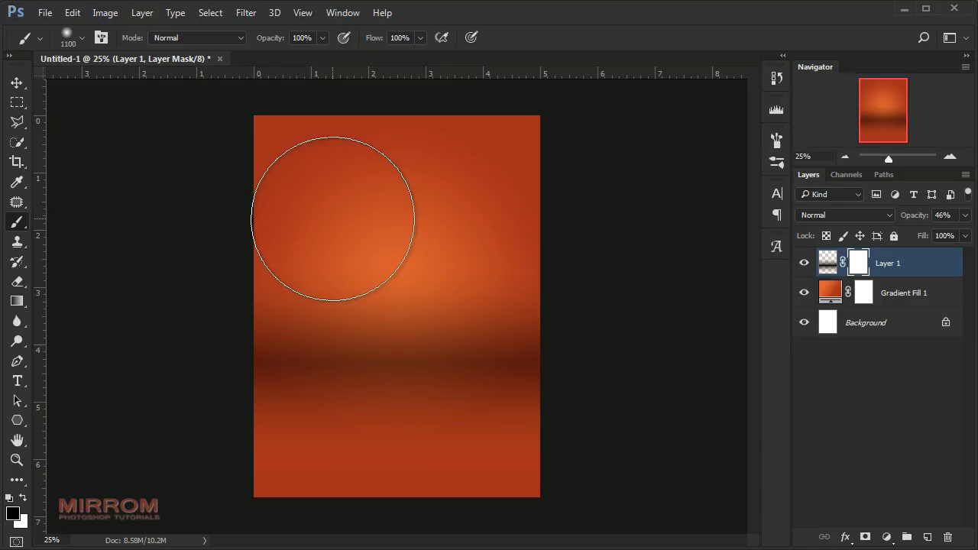
drag(559, 234, 210, 218)
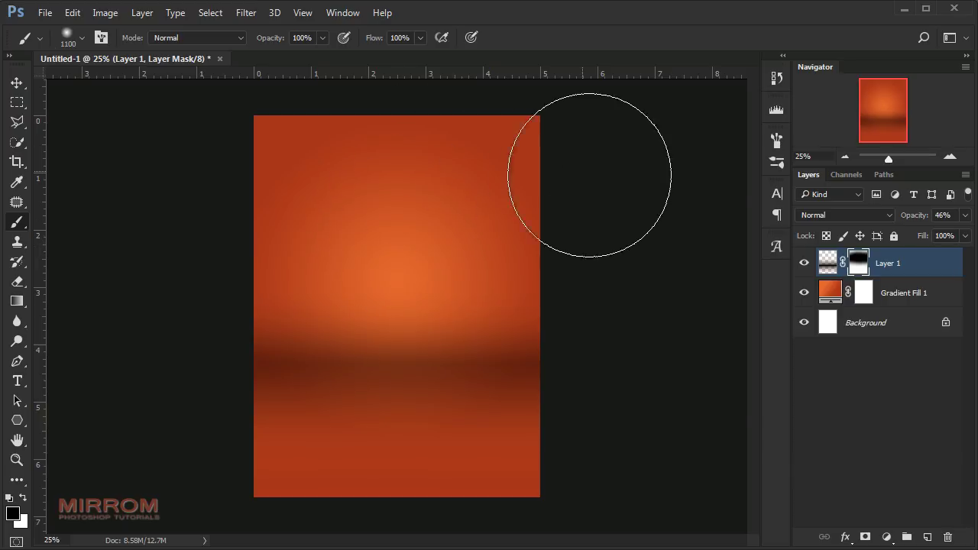
key(v)
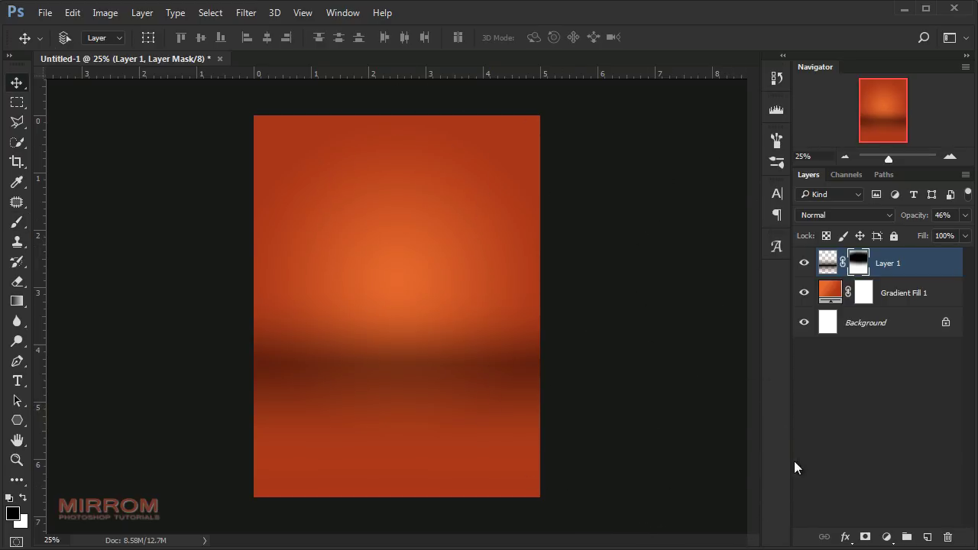
click(927, 538)
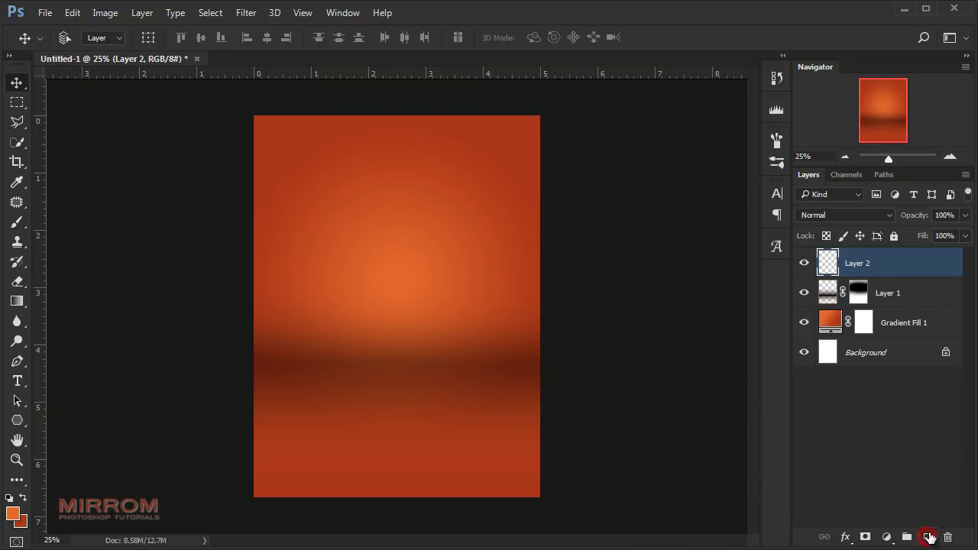
Step: Make the gradient's left stop orange e7692c, keeping its right end at 0% opacity
click(23, 305)
click(77, 300)
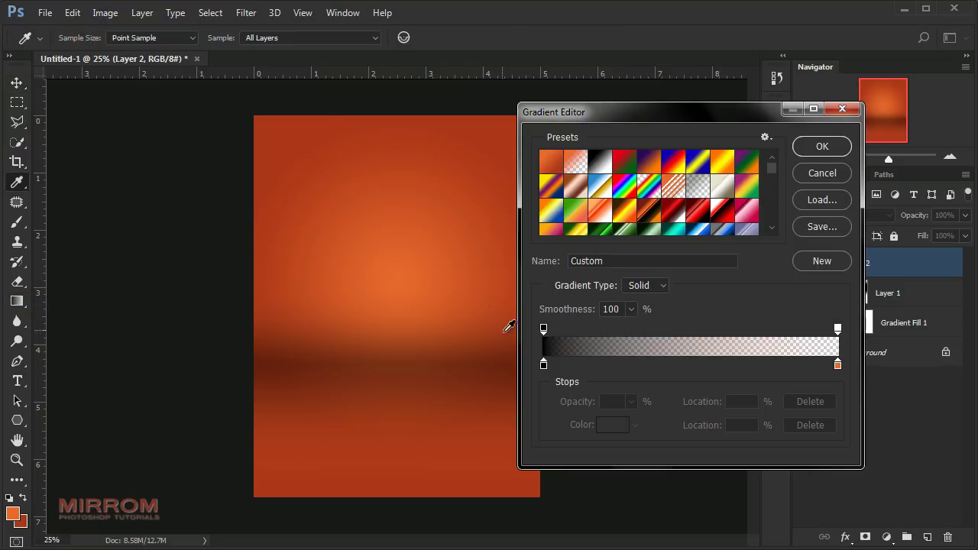
click(544, 366)
click(602, 425)
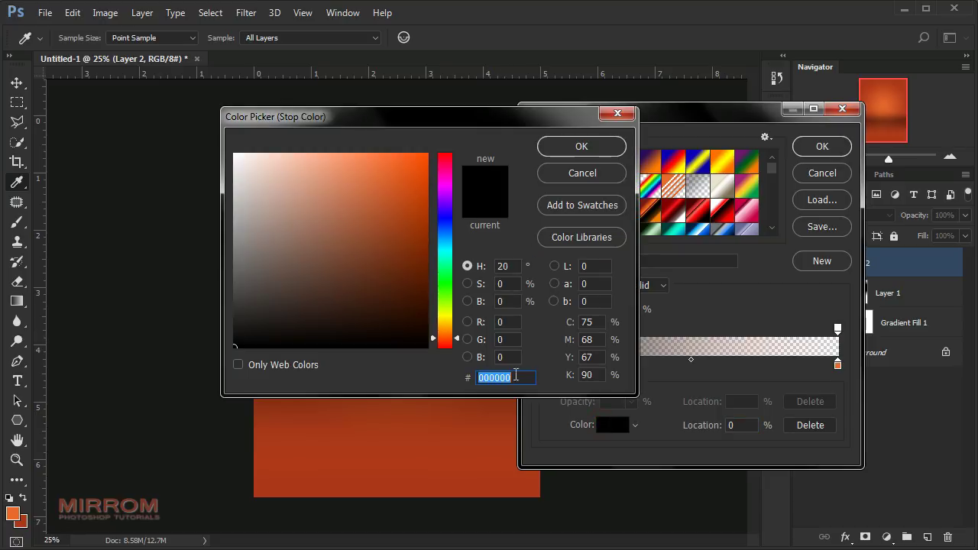
text(e7692c)
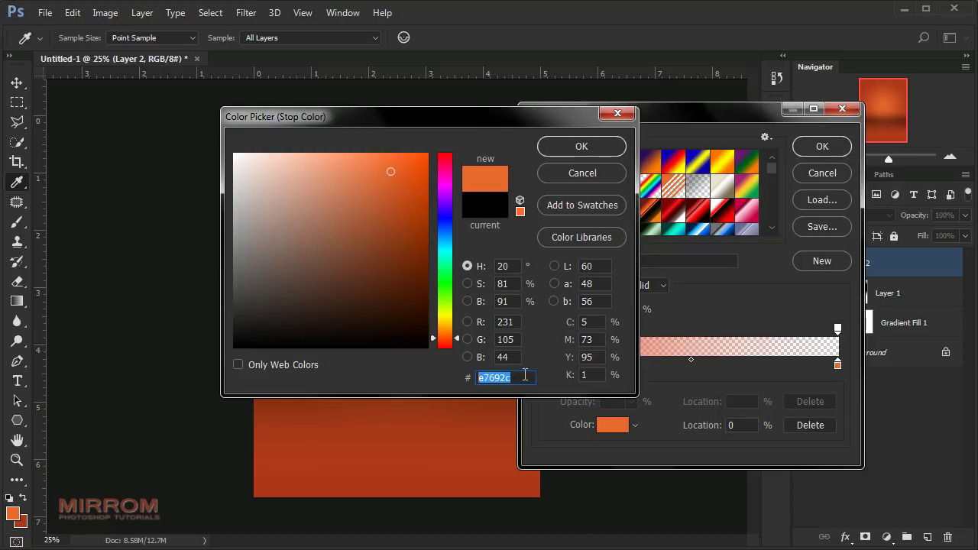
click(566, 152)
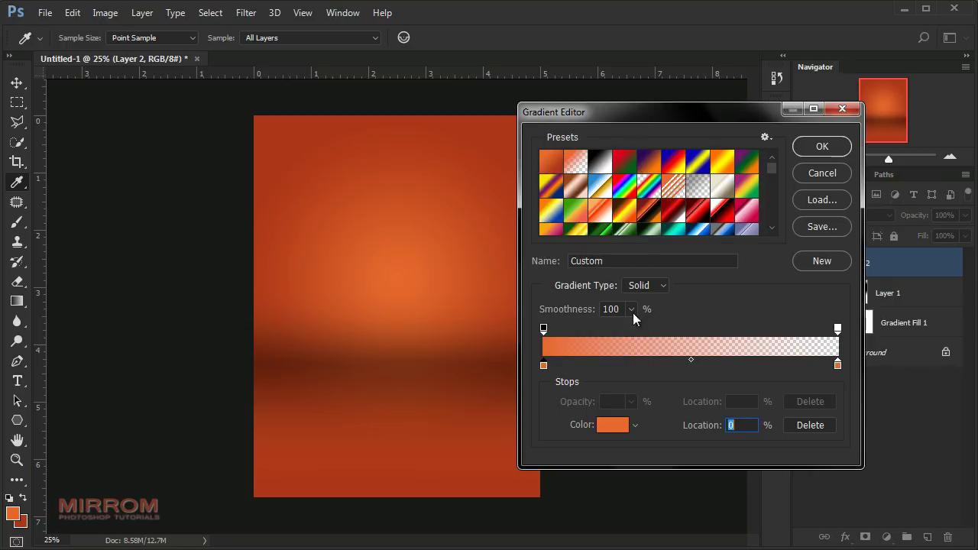
click(620, 425)
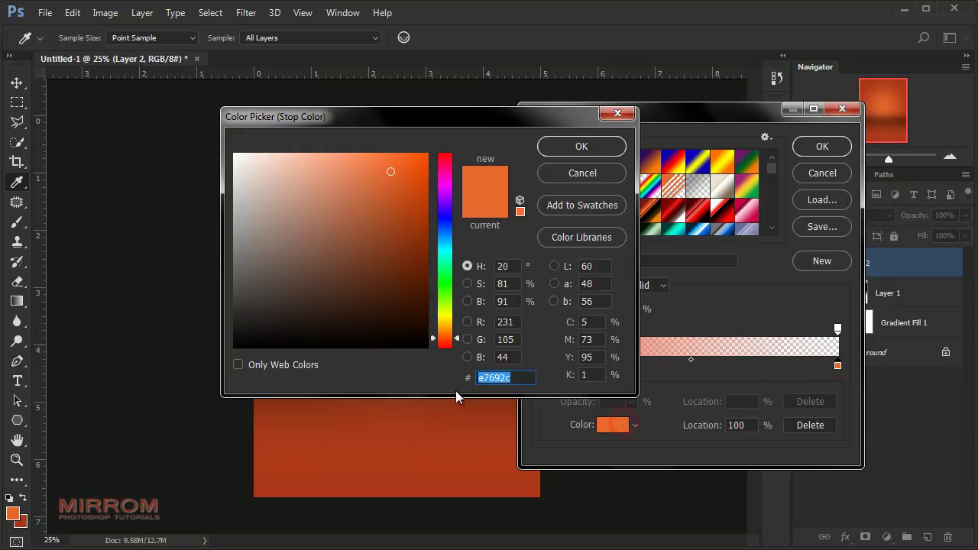
drag(242, 331, 221, 349)
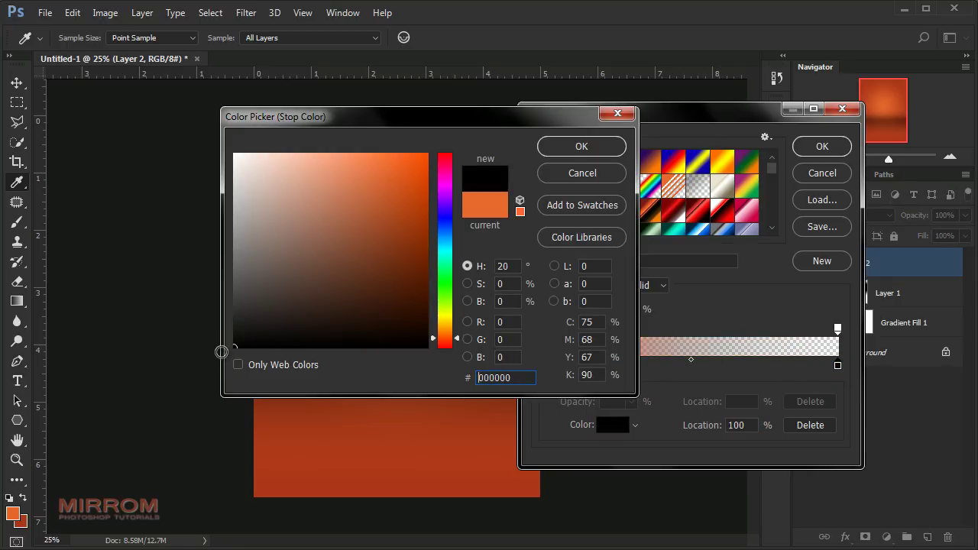
click(581, 152)
click(837, 330)
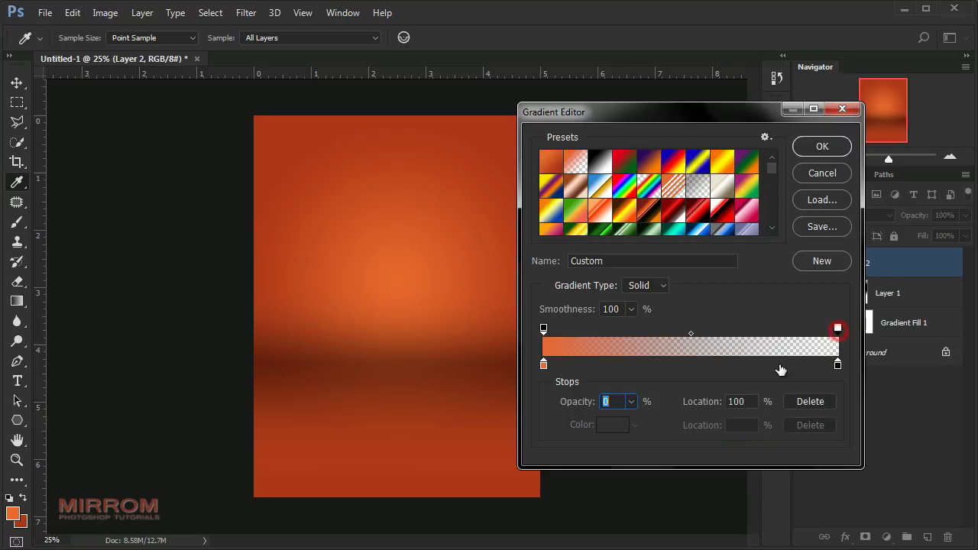
Step: Draw the reversed orange-to-transparent gradient on Layer 2 and move the glow band down
click(822, 146)
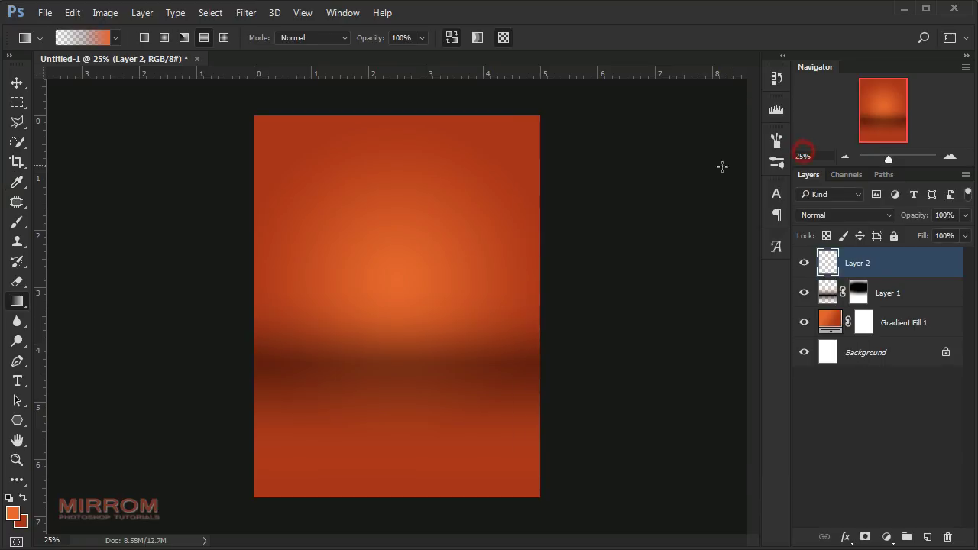
drag(417, 232, 411, 332)
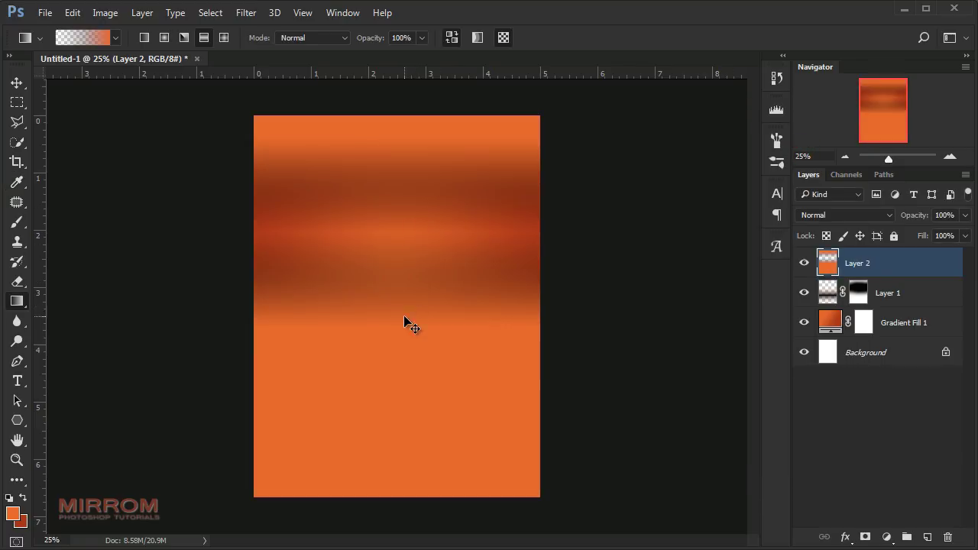
key(ctrl+z)
click(456, 43)
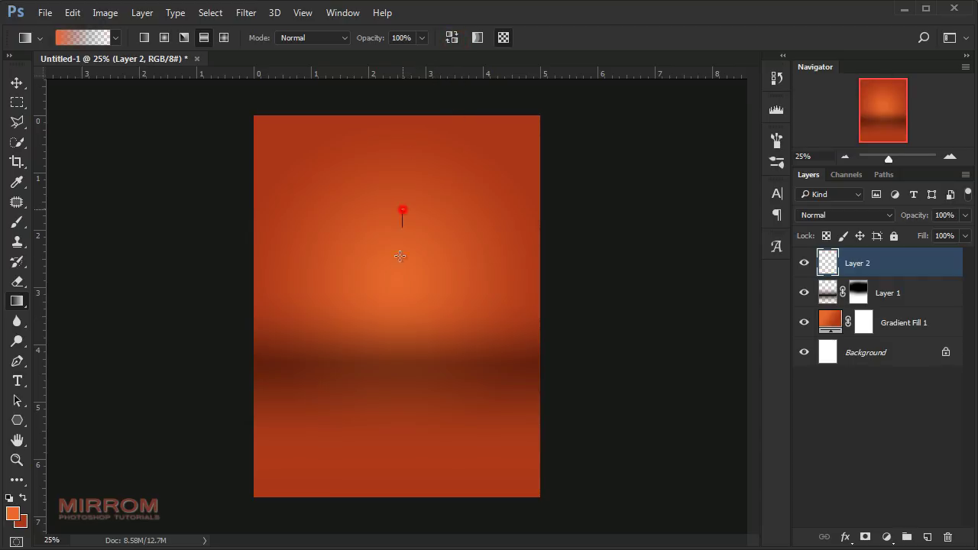
drag(400, 256, 389, 383)
key(ctrl+z)
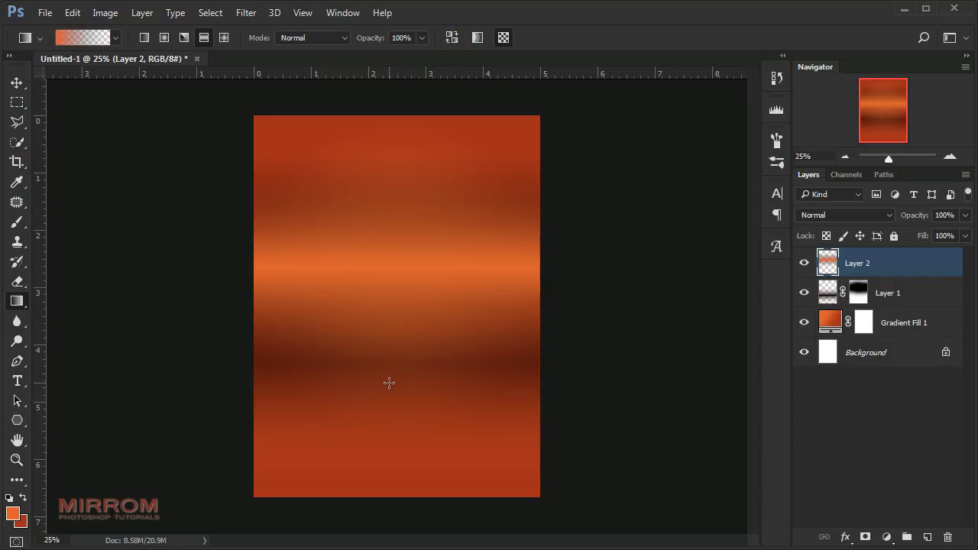
key(v)
drag(420, 273, 409, 343)
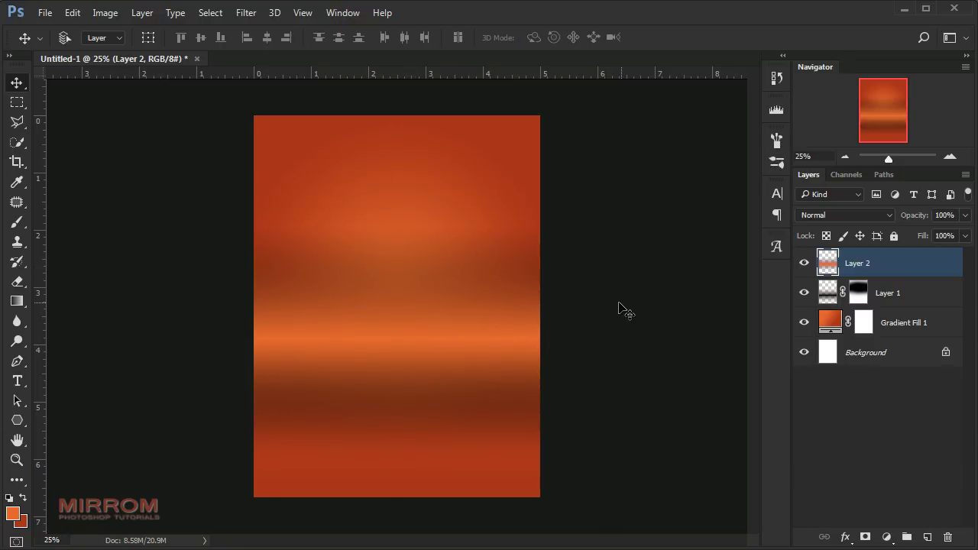
Step: Lower Layer 2's opacity to 35%
click(963, 216)
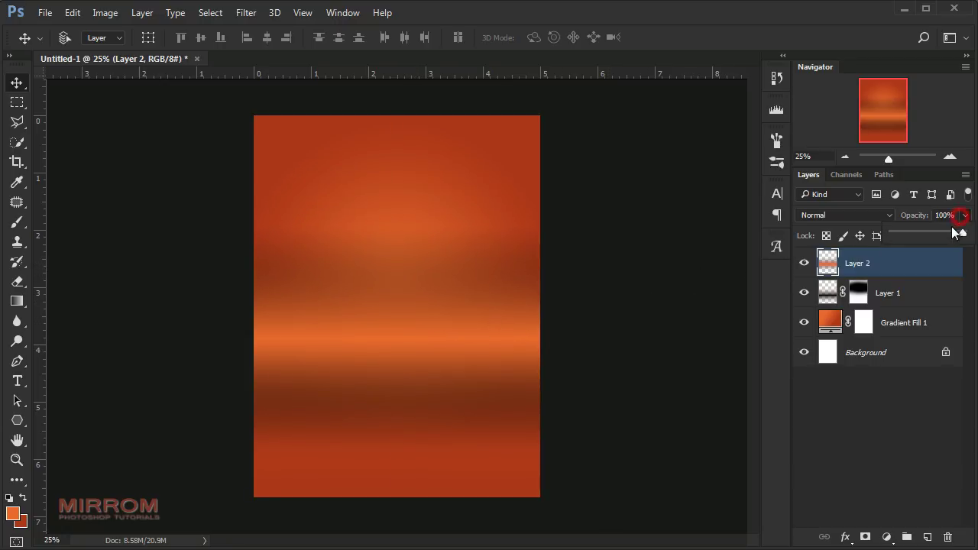
drag(948, 233, 942, 235)
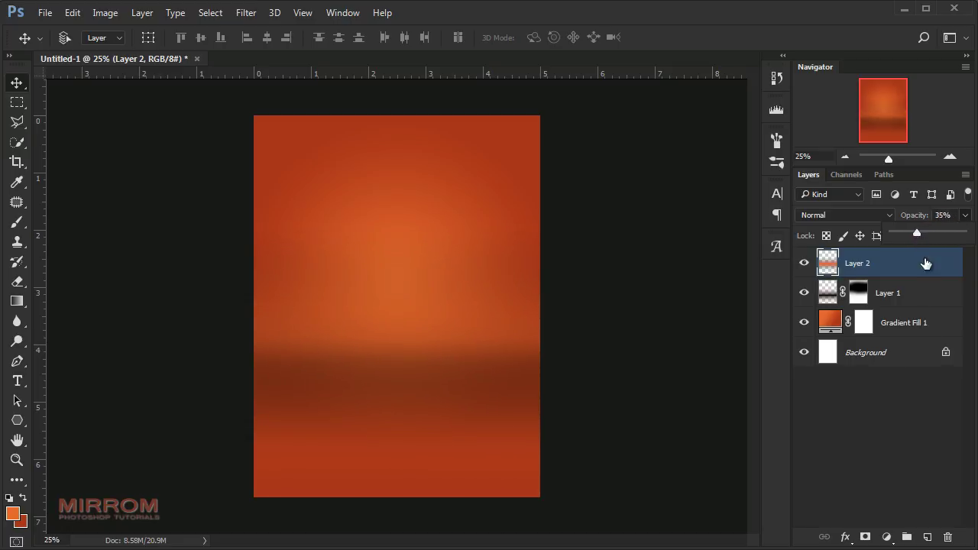
click(926, 263)
Step: Nudge Layer 2, squash it from the top to 93% height, and add a layer mask
mouse_move(466, 327)
mouse_down()
mouse_move(459, 349)
mouse_move(426, 353)
mouse_up()
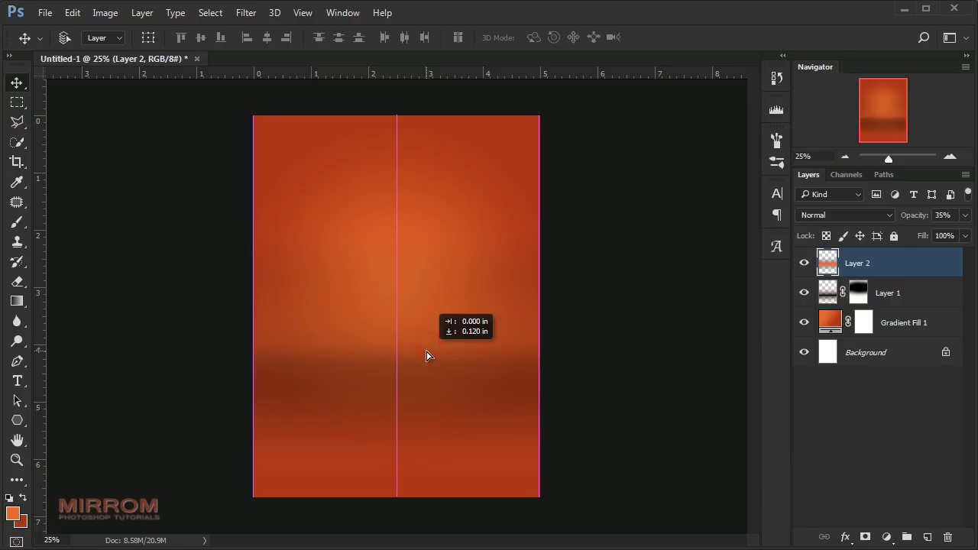
key(ctrl+t)
drag(400, 227, 400, 237)
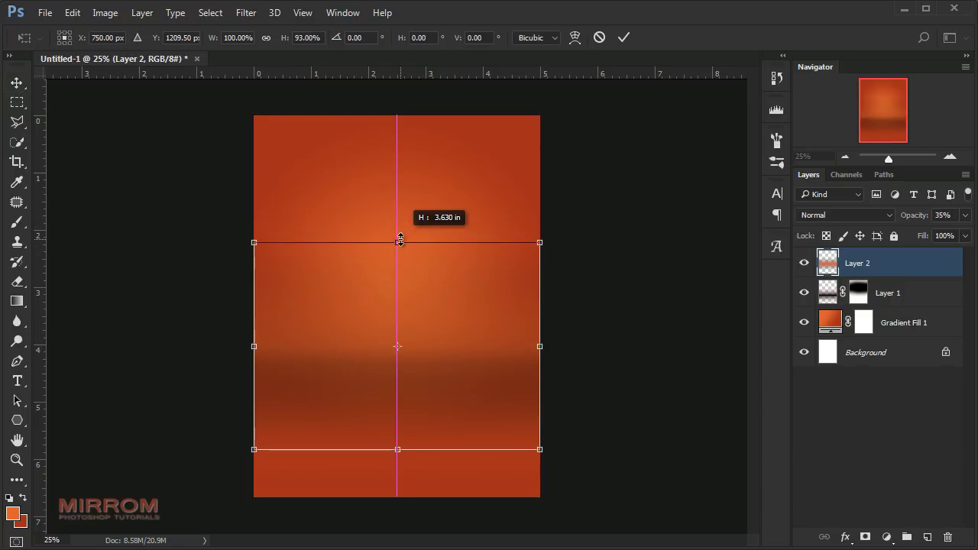
key(Return)
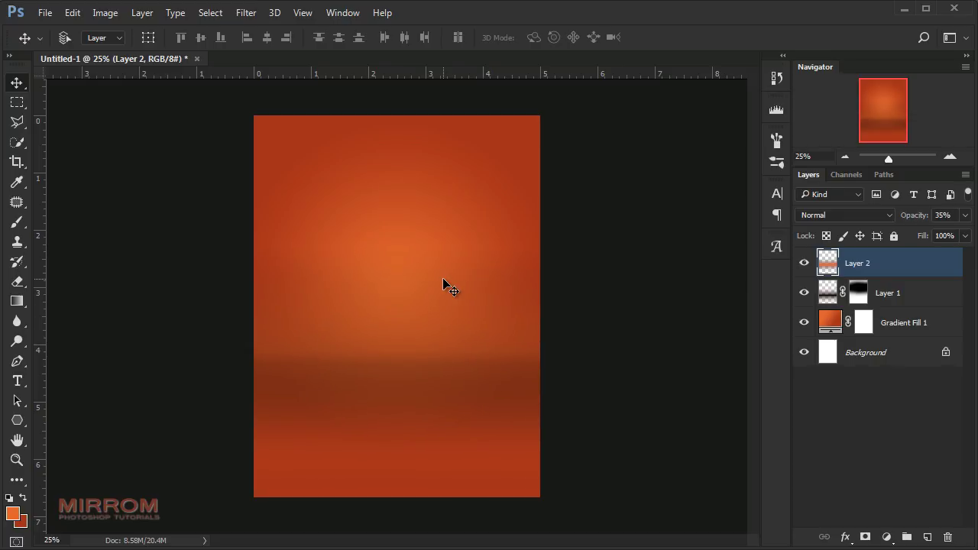
click(865, 537)
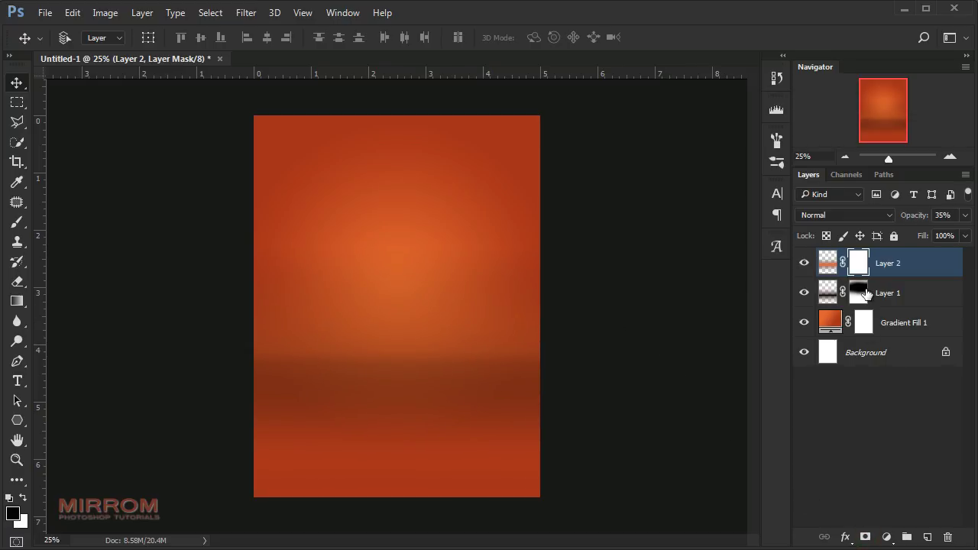
Step: Load a Black, White gradient with 0% right opacity and drag it downward across Layer 2's mask
click(16, 300)
click(71, 301)
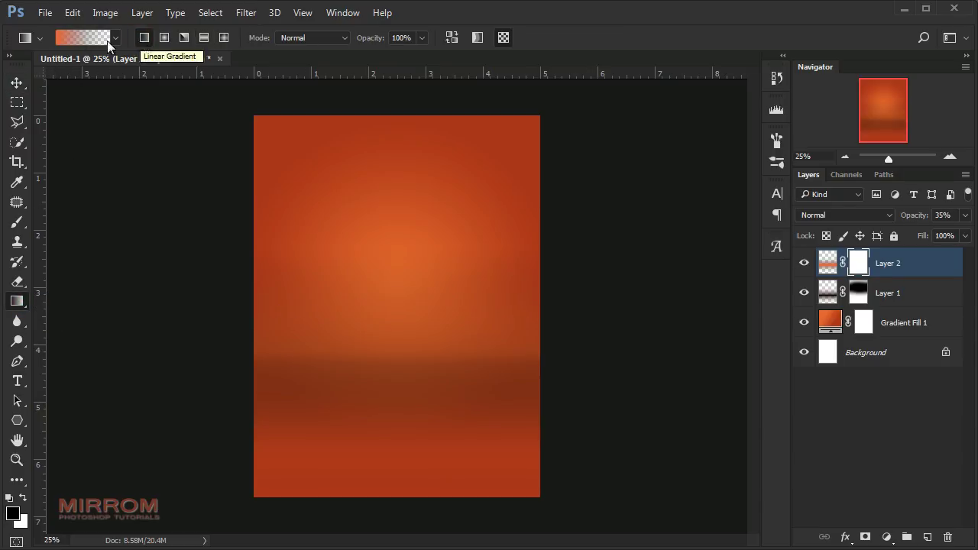
click(86, 38)
click(598, 162)
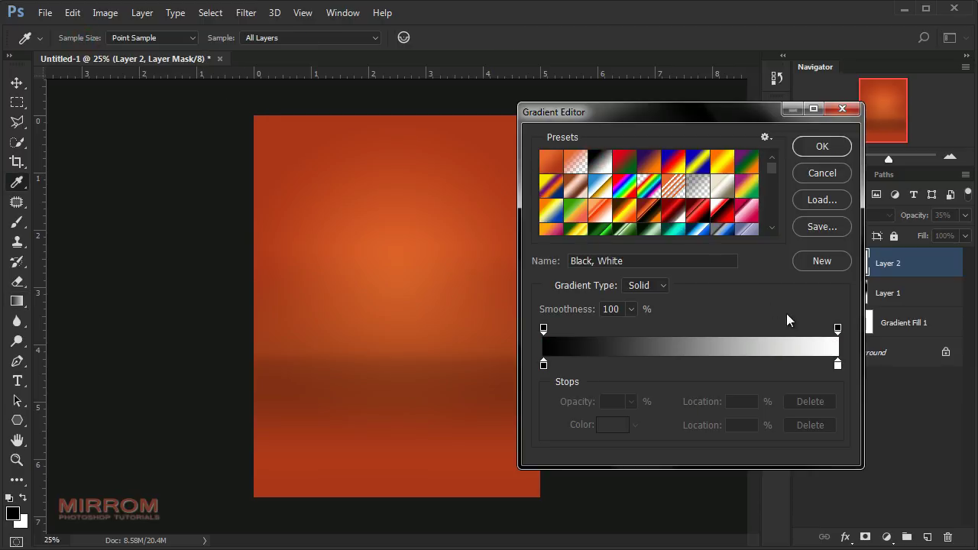
click(838, 330)
drag(587, 406, 423, 399)
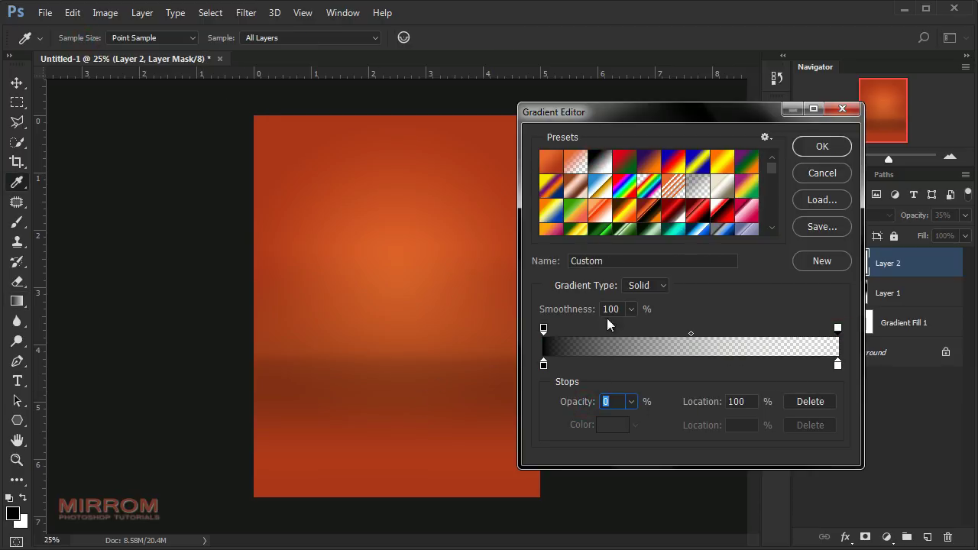
click(816, 147)
drag(390, 250, 381, 365)
drag(395, 223, 392, 321)
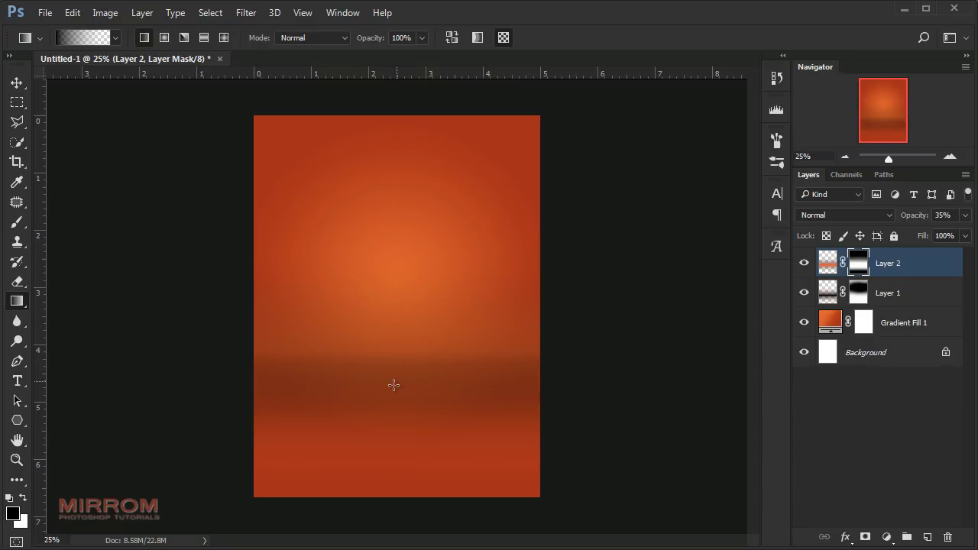
Step: Nudge Layer 2 slightly and brush black over the lower backdrop on its mask, toggling visibility to compare
key(v)
drag(405, 364, 406, 367)
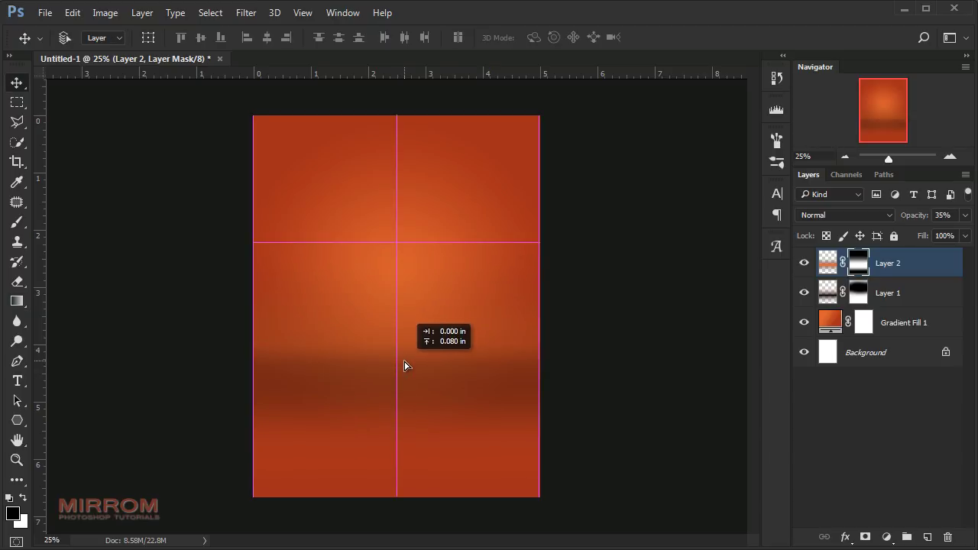
key(b)
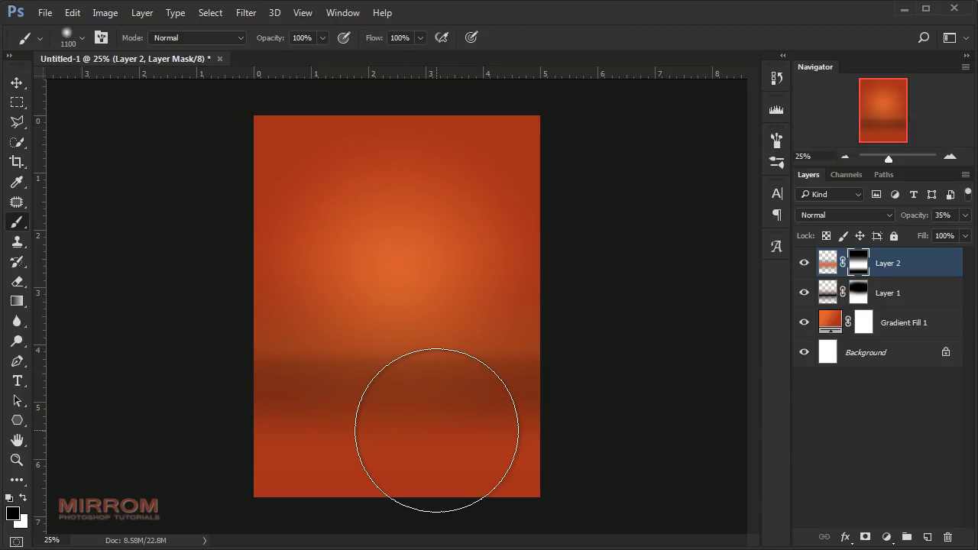
drag(243, 470, 490, 453)
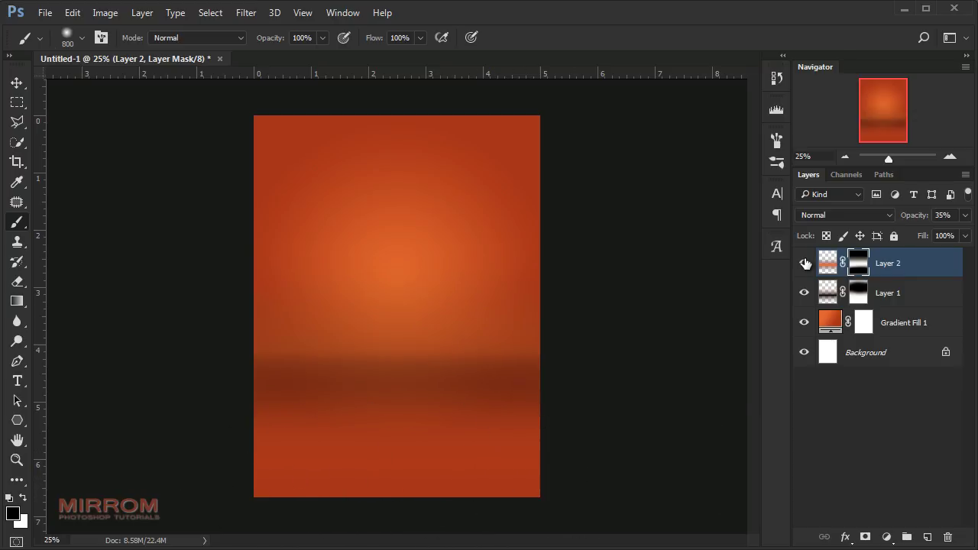
click(804, 263)
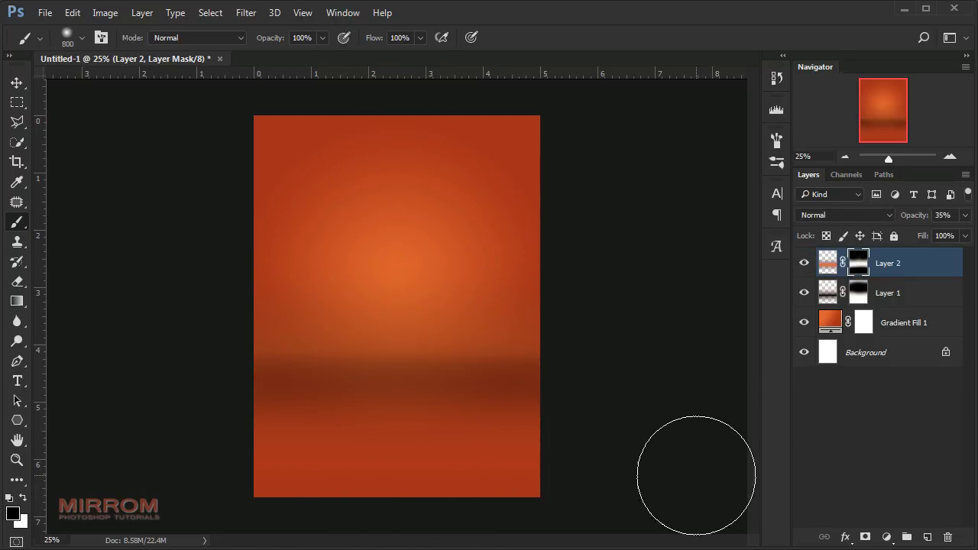
Step: Fit the canvas in the window and target Layer 2's pixels instead of its mask
key(v)
key(ctrl+plus)
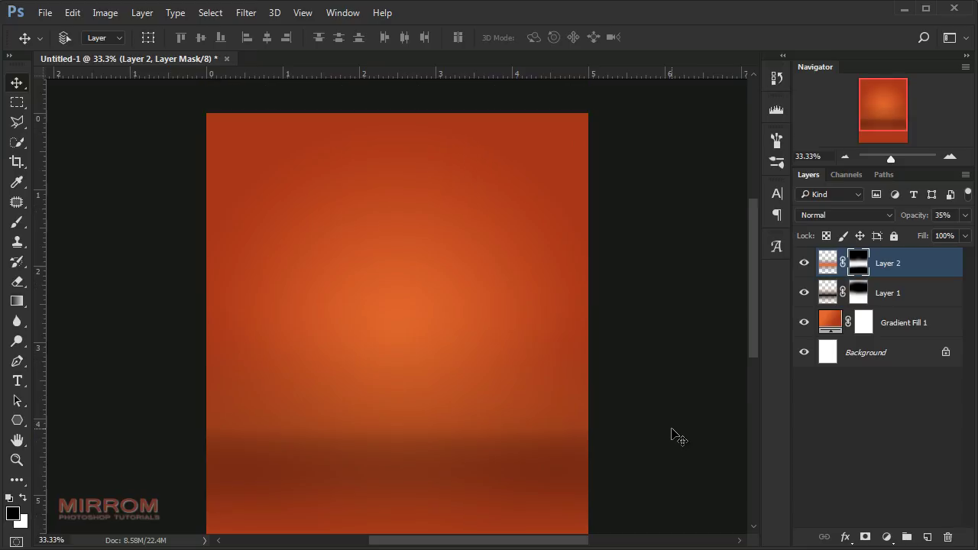
key(ctrl+0)
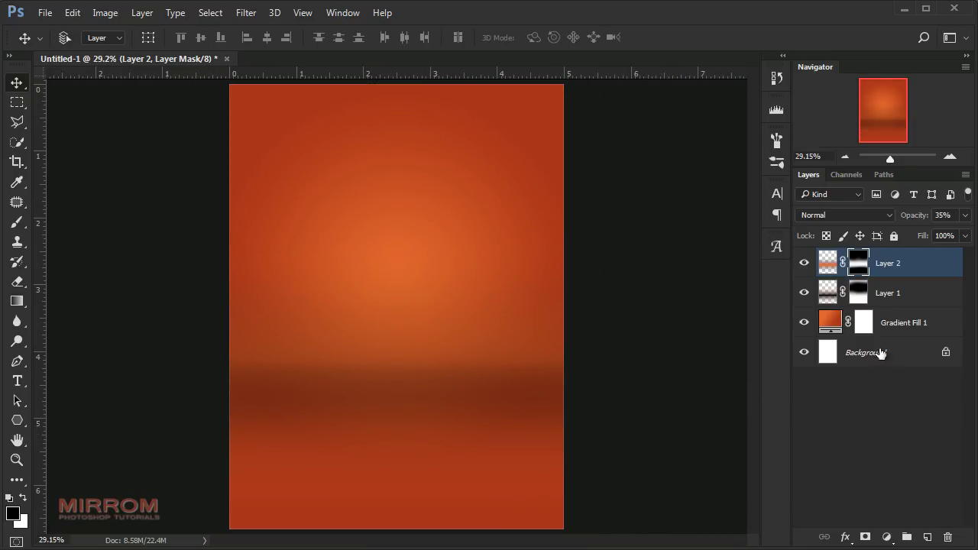
click(830, 263)
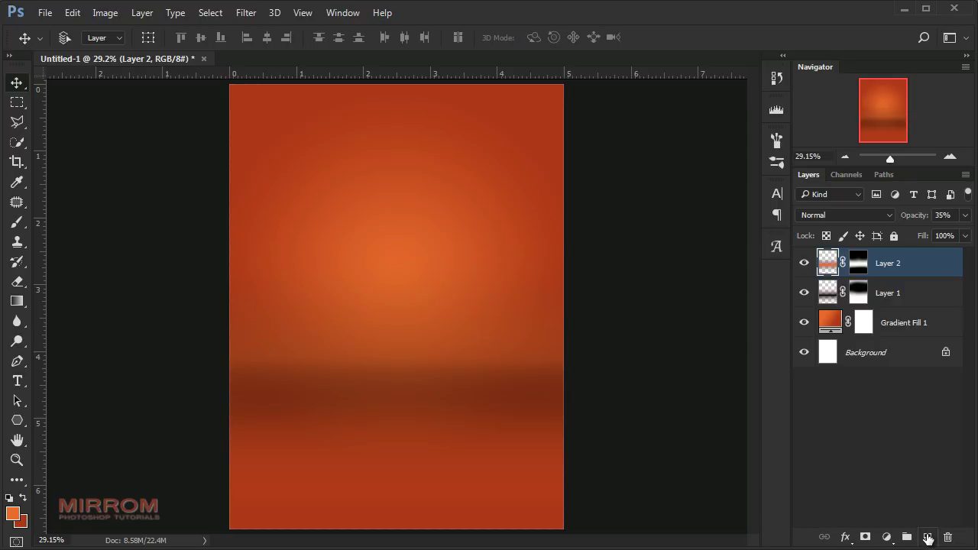
Step: Add a new Layer 3 and paint a soft orange spot on it with the standard brush
click(927, 537)
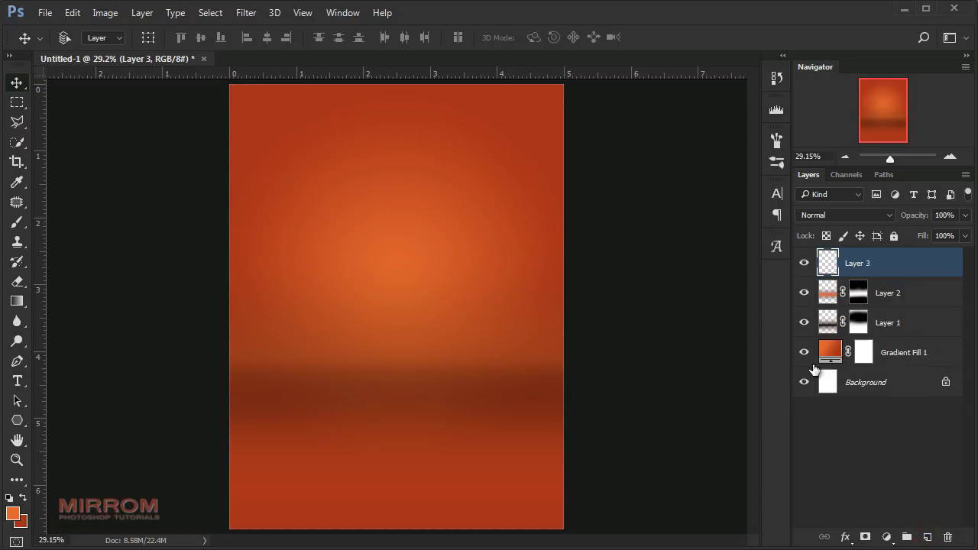
click(12, 514)
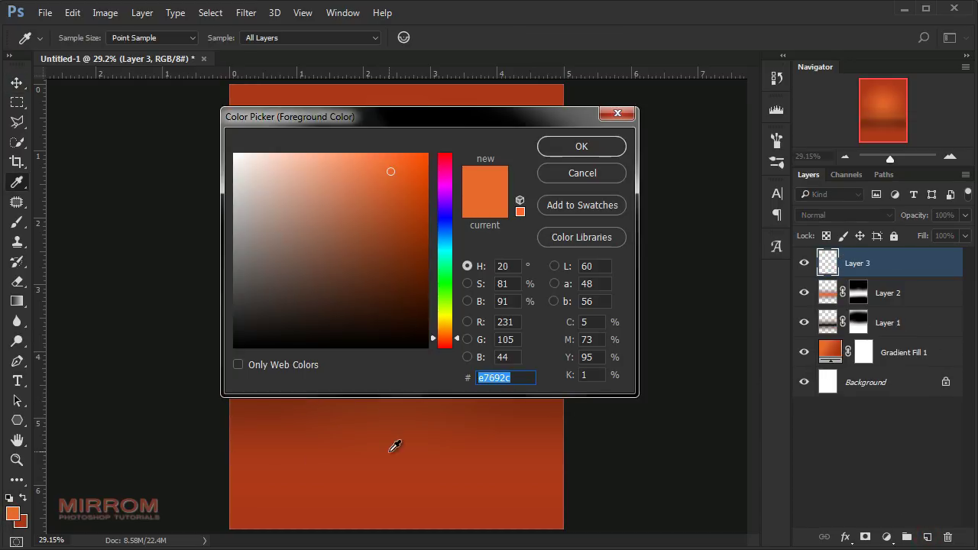
click(579, 147)
right_click(17, 221)
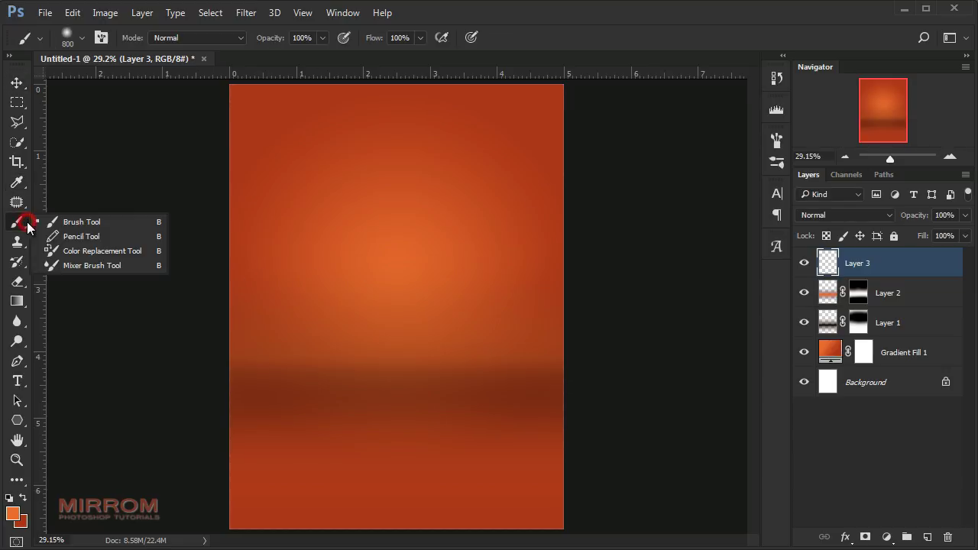
click(86, 220)
click(413, 352)
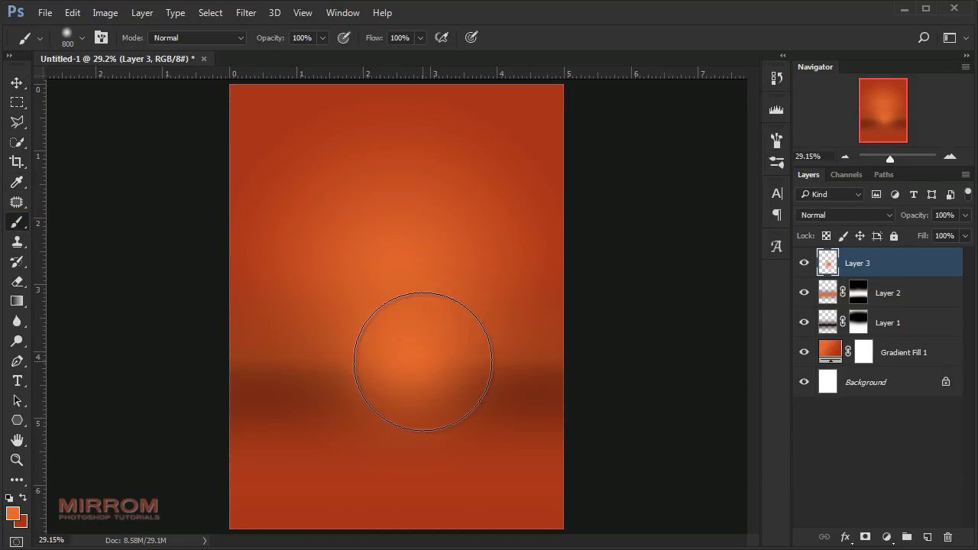
Step: Move the orange spot down-left and scale it up with Free Transform
key(v)
drag(428, 376, 311, 485)
key(ctrl+t)
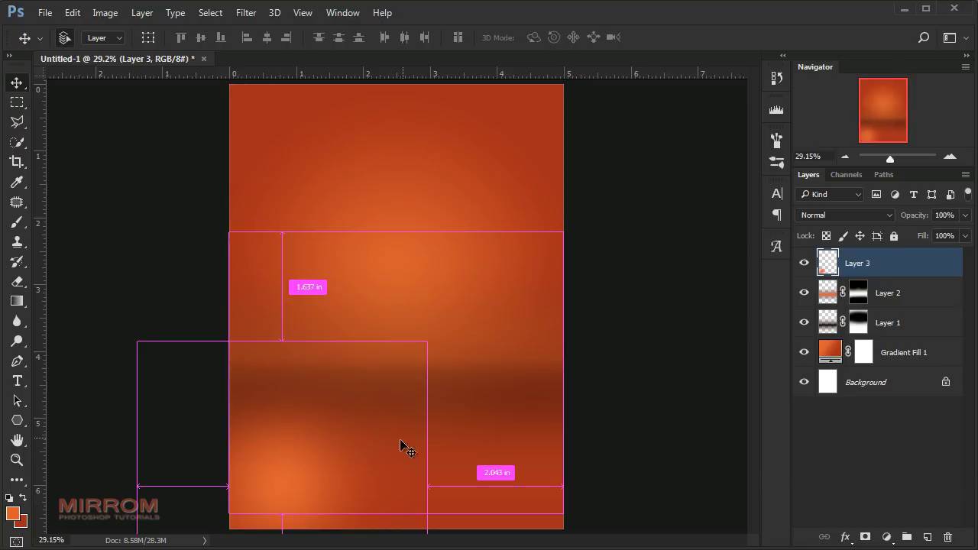
drag(425, 340, 603, 264)
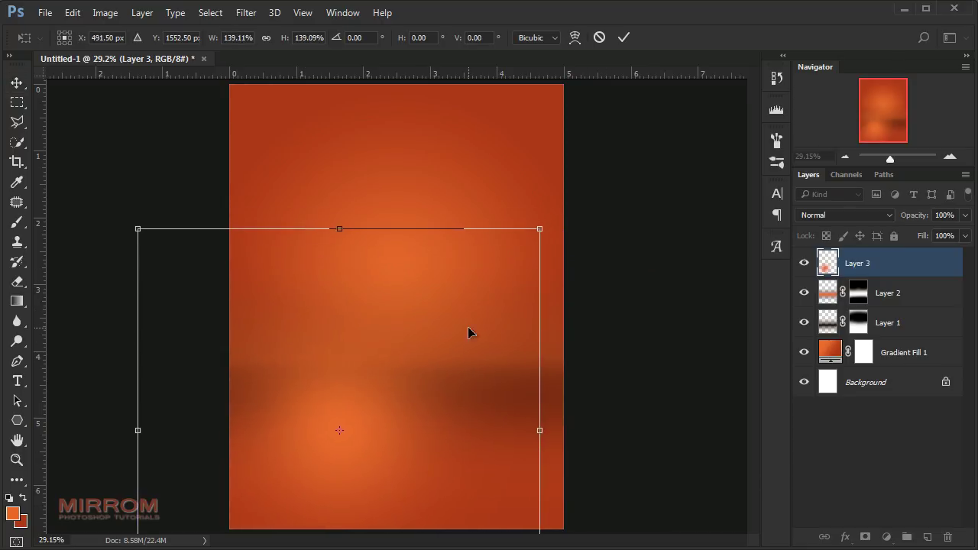
drag(469, 332, 434, 398)
key(Return)
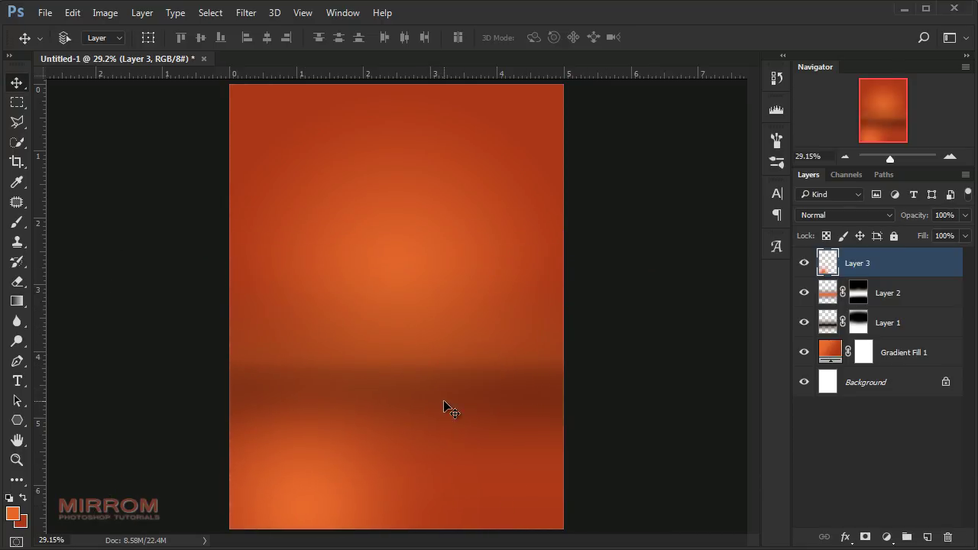
Step: Set Layer 3 to Screen and reposition the glow near the bottom-left, enlarged to about 103%
click(859, 217)
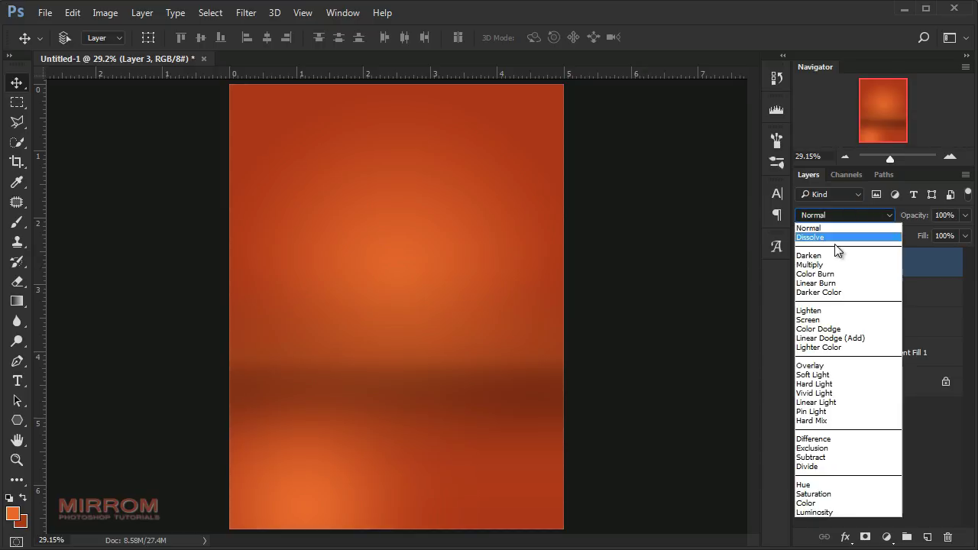
click(815, 321)
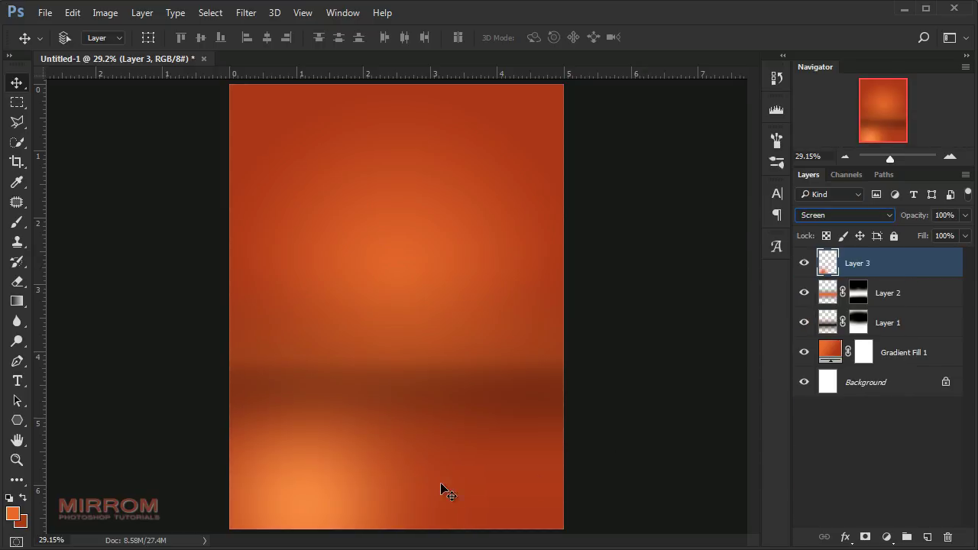
mouse_move(441, 492)
mouse_down()
mouse_move(291, 490)
mouse_move(301, 480)
mouse_up()
key(ctrl+t)
drag(480, 312, 488, 300)
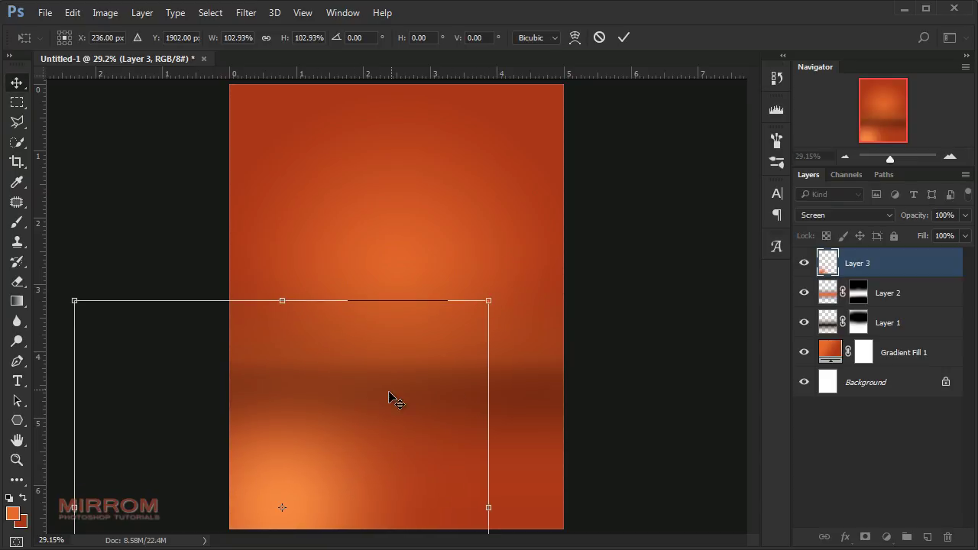
key(Return)
mouse_move(390, 397)
mouse_down()
mouse_move(442, 398)
mouse_move(474, 380)
mouse_up()
key(ctrl+minus)
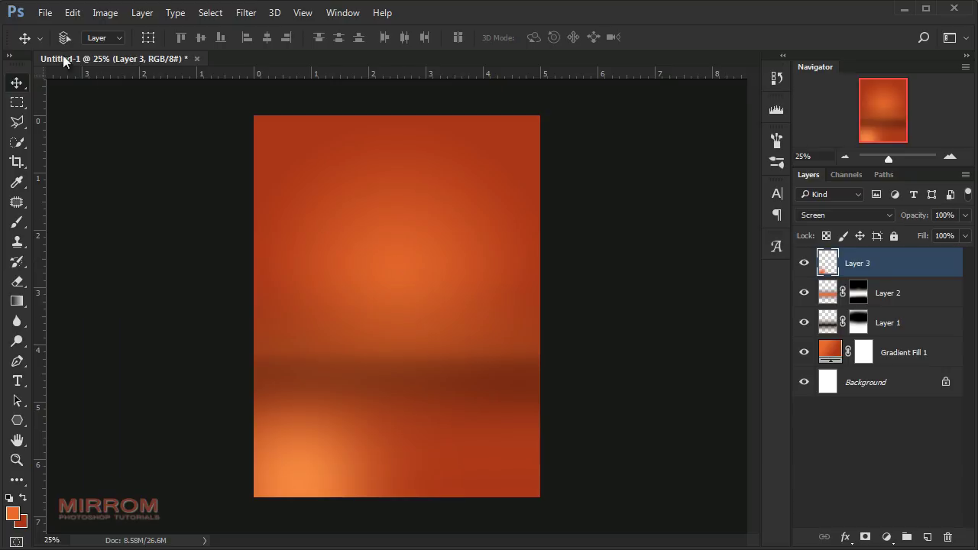
click(46, 13)
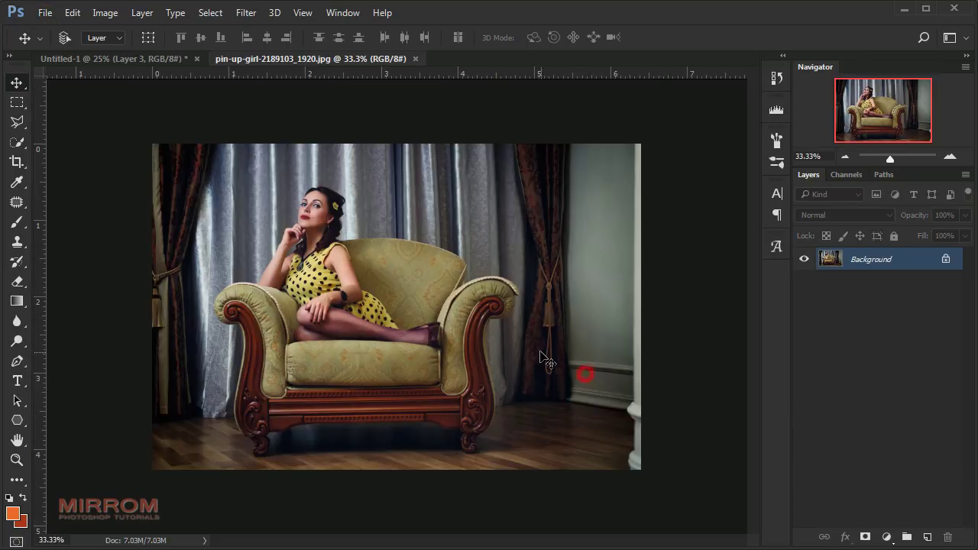
Step: Zoom in to 100% on the woman and select the Pen tool in Path mode
key(ctrl+plus)
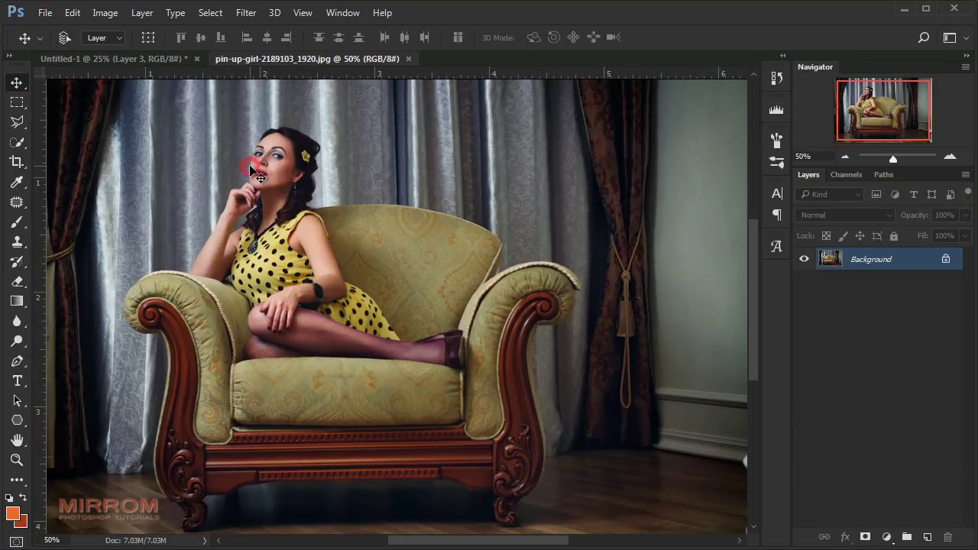
key(ctrl+plus)
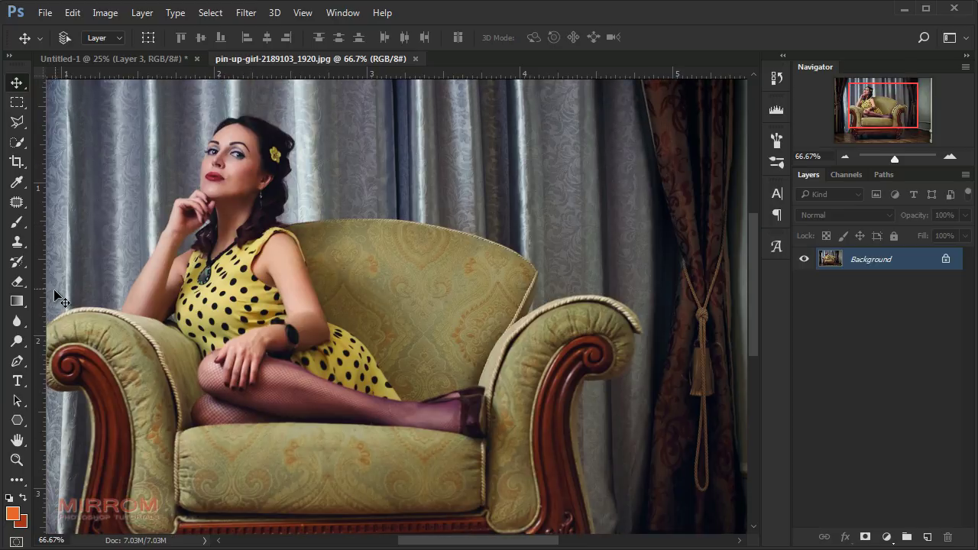
right_click(17, 362)
click(76, 362)
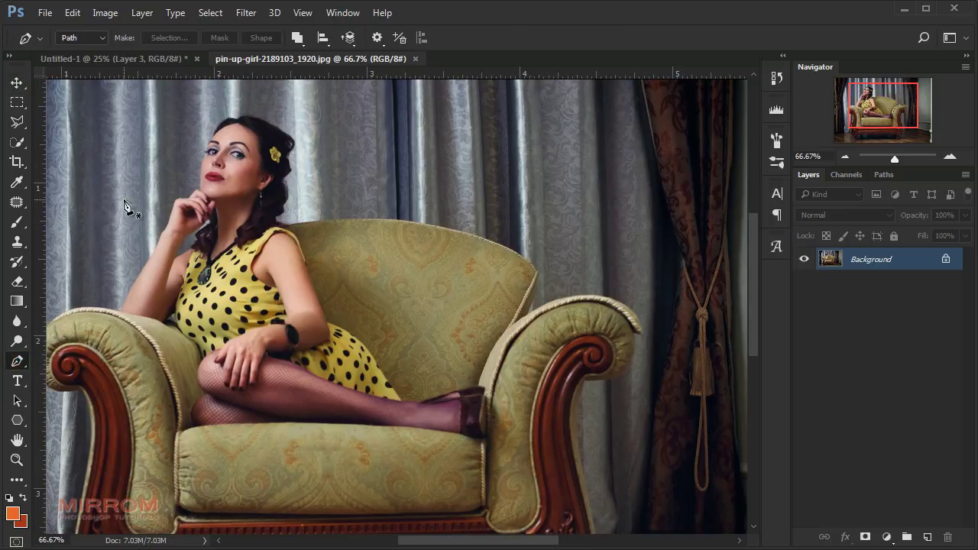
click(98, 37)
click(88, 66)
key(ctrl+plus)
scroll(208, 107, up, 3)
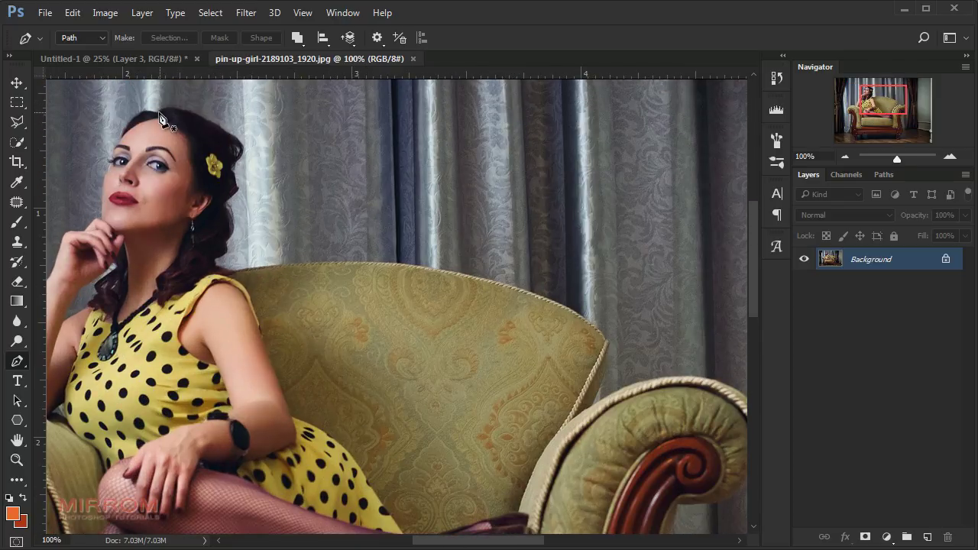
Step: Trace the path from the top of the head down the hair and along the armchair's top edge
click(158, 113)
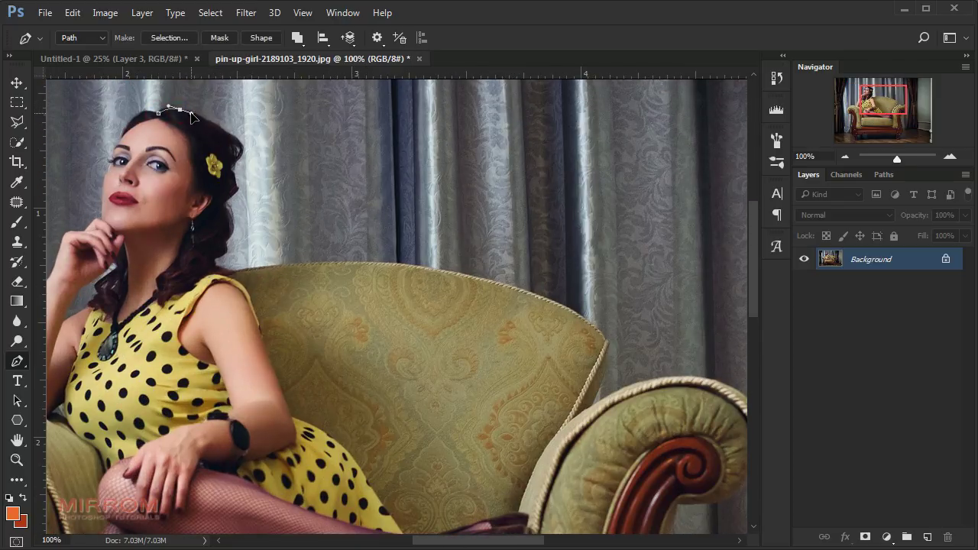
key(ctrl+plus)
scroll(443, 344, up, 5)
scroll(443, 344, left, 10)
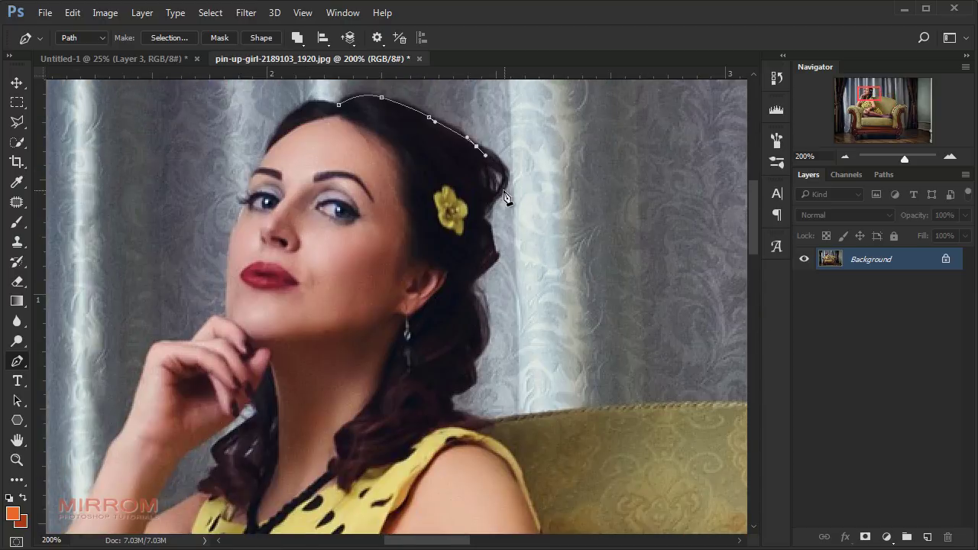
click(486, 218)
click(493, 264)
scroll(493, 267, down, 2)
click(474, 259)
click(483, 316)
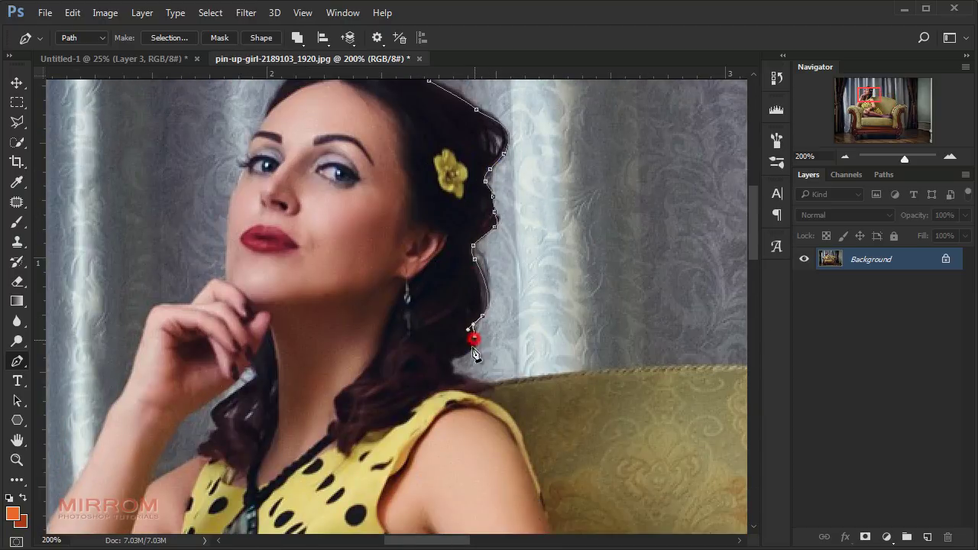
click(467, 353)
click(453, 375)
click(587, 371)
scroll(606, 377, right, 10)
click(479, 373)
drag(675, 411, 700, 419)
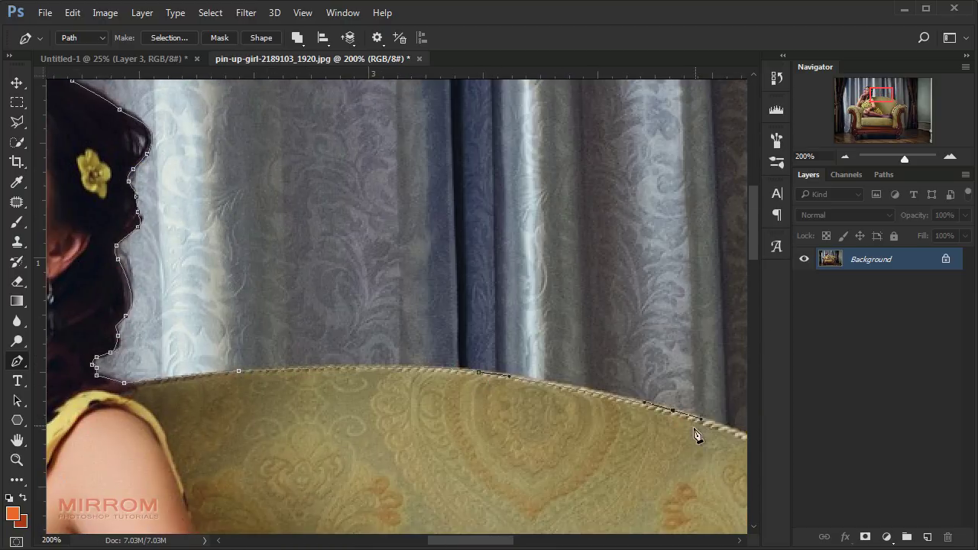
scroll(699, 432, down, 6)
scroll(698, 433, right, 7)
drag(632, 291, 652, 327)
scroll(633, 351, down, 6)
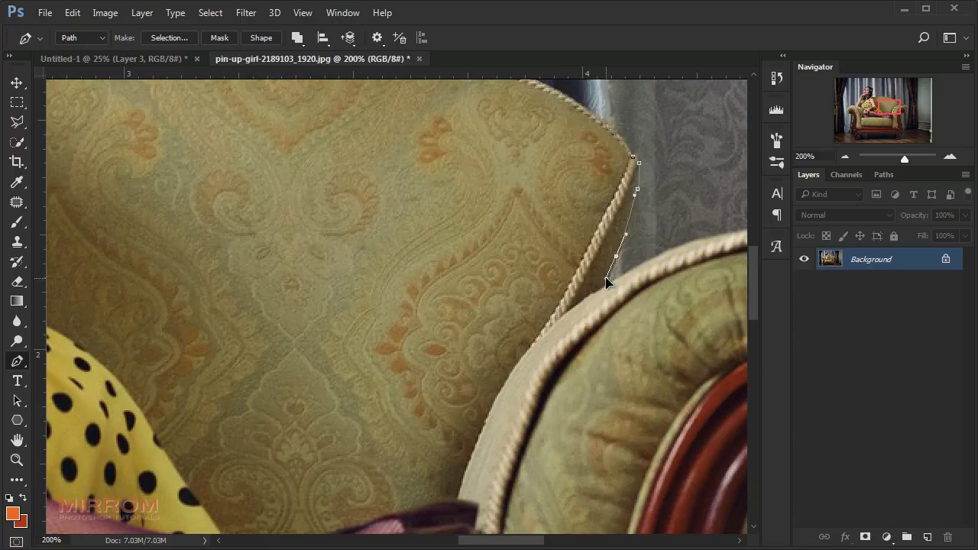
click(607, 282)
Step: Continue the path over the armrest top and down its outer curve to the underside
drag(686, 244, 712, 239)
scroll(688, 244, right, 10)
click(646, 244)
click(705, 295)
drag(693, 338, 716, 343)
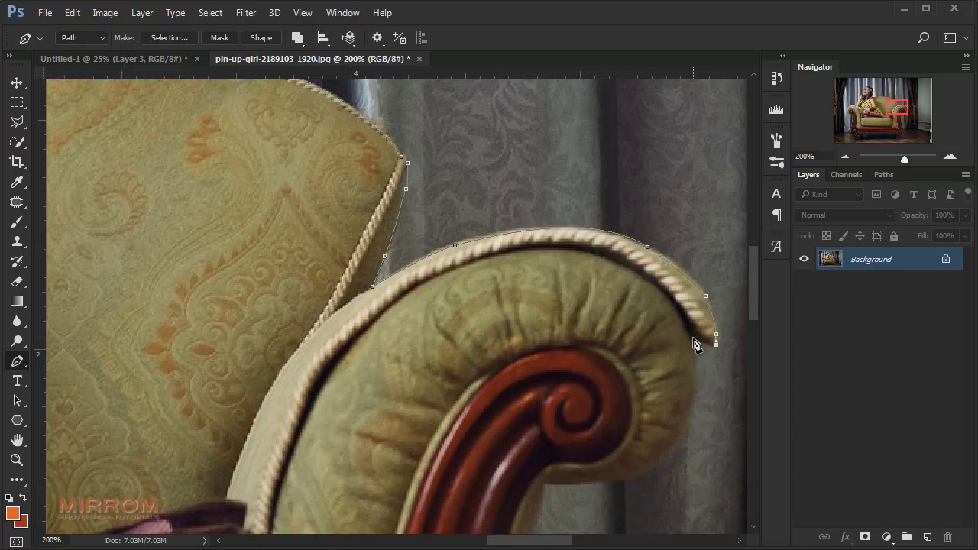
scroll(688, 344, down, 5)
click(620, 402)
click(545, 407)
scroll(545, 405, down, 5)
scroll(545, 403, down, 6)
Step: Trace up the arm, around the hand and face to the crown, closing the path
click(519, 331)
scroll(520, 332, up, 8)
scroll(504, 291, left, 10)
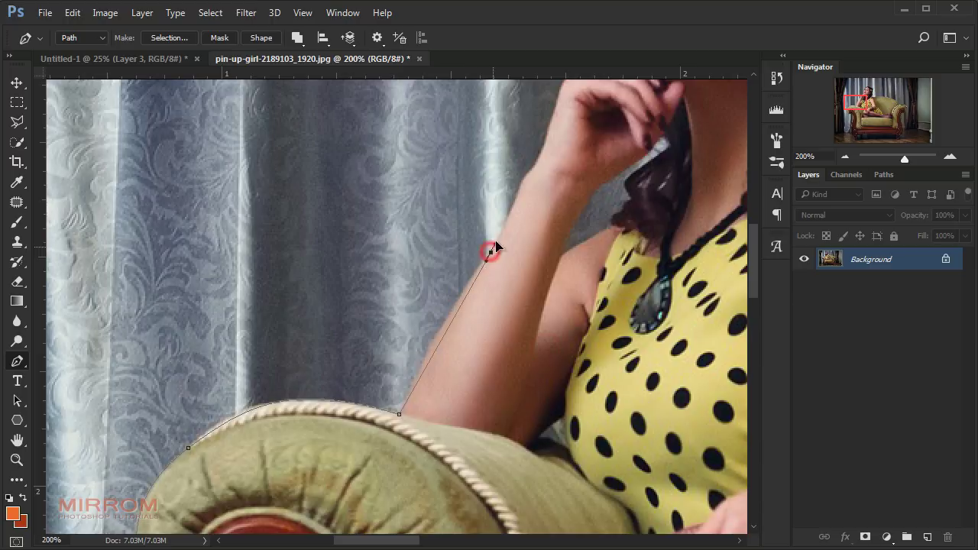
click(491, 266)
scroll(535, 172, up, 3)
scroll(547, 256, up, 2)
click(570, 223)
click(606, 220)
click(637, 197)
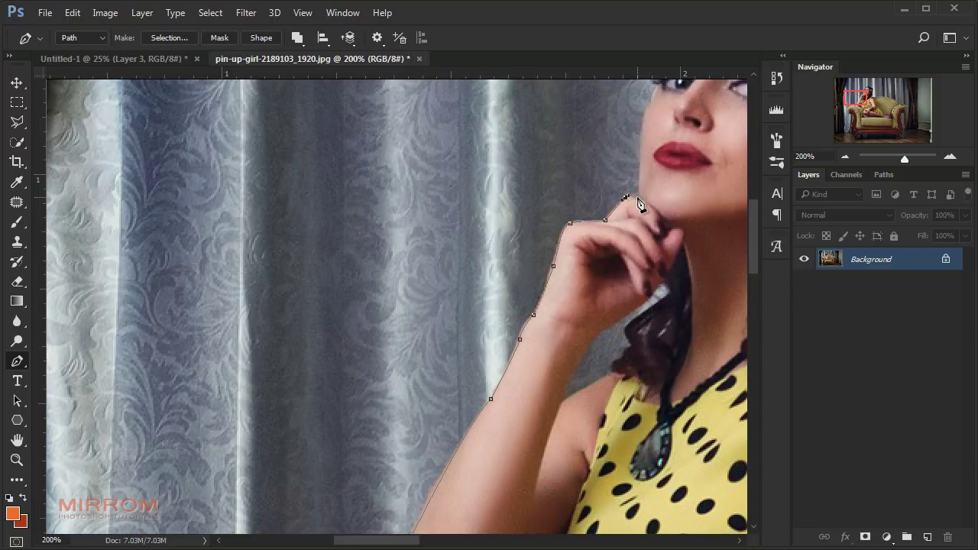
scroll(642, 202, up, 3)
click(659, 174)
scroll(662, 184, up, 4)
click(674, 217)
scroll(674, 217, right, 3)
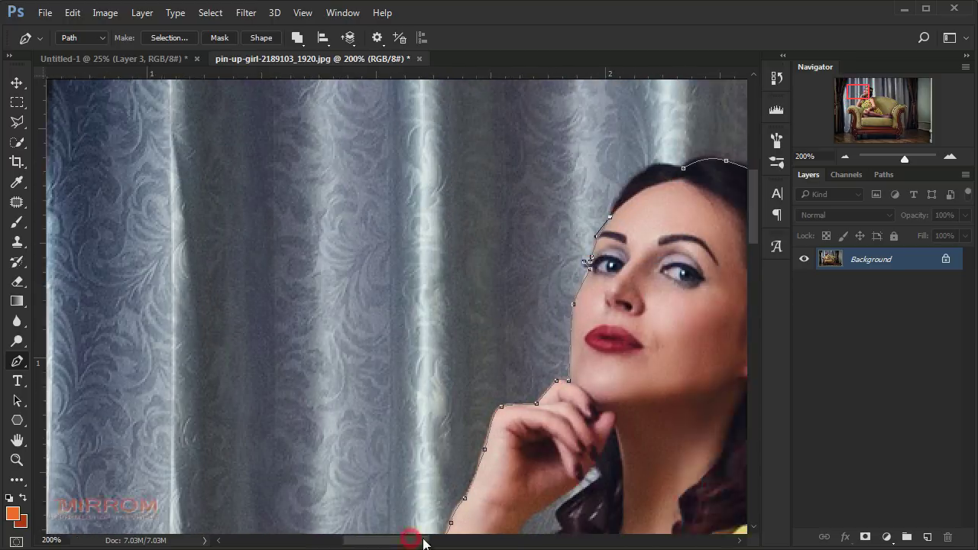
scroll(481, 191, right, 6)
drag(493, 173, 506, 171)
click(508, 164)
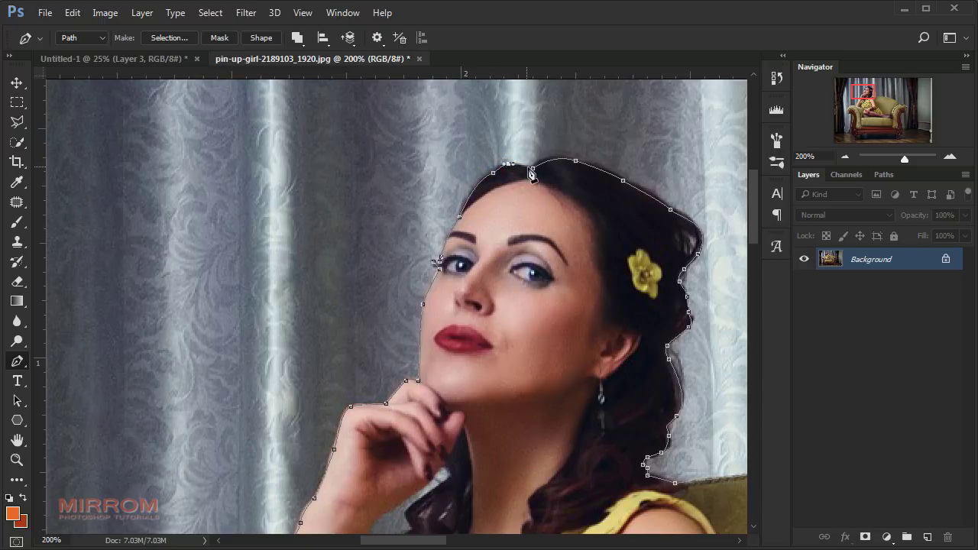
click(533, 167)
key(ctrl+0)
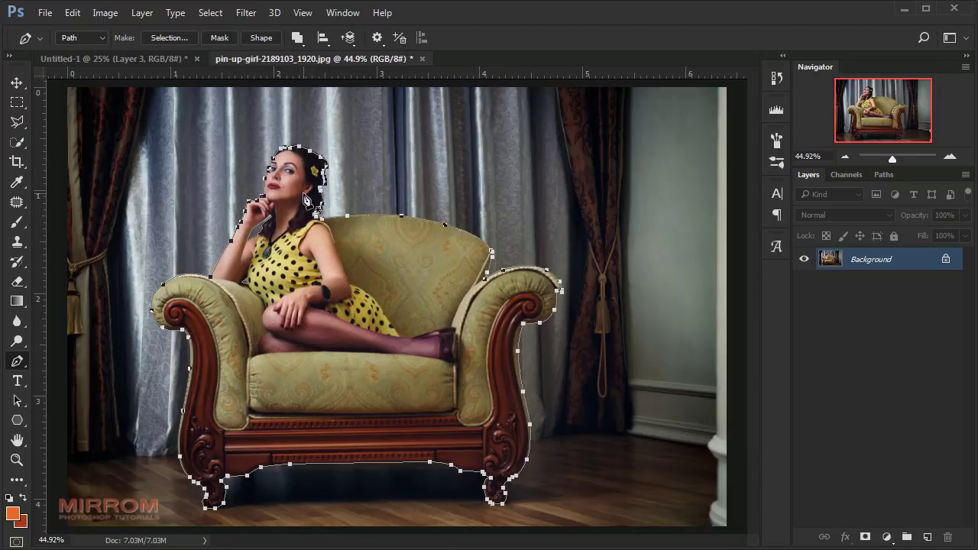
Step: Turn the path into a 0.1 px feathered selection and add it as Layer 0's mask
right_click(304, 195)
click(366, 233)
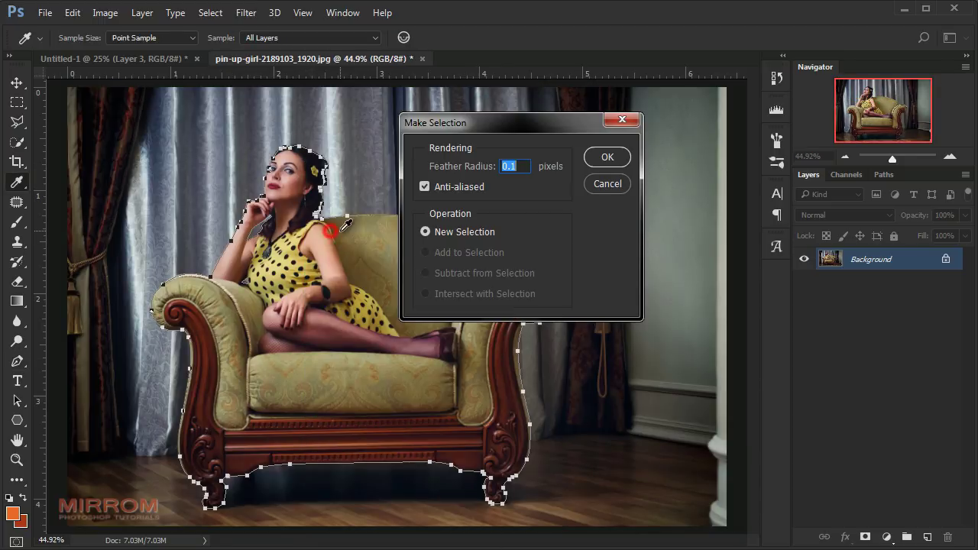
click(587, 160)
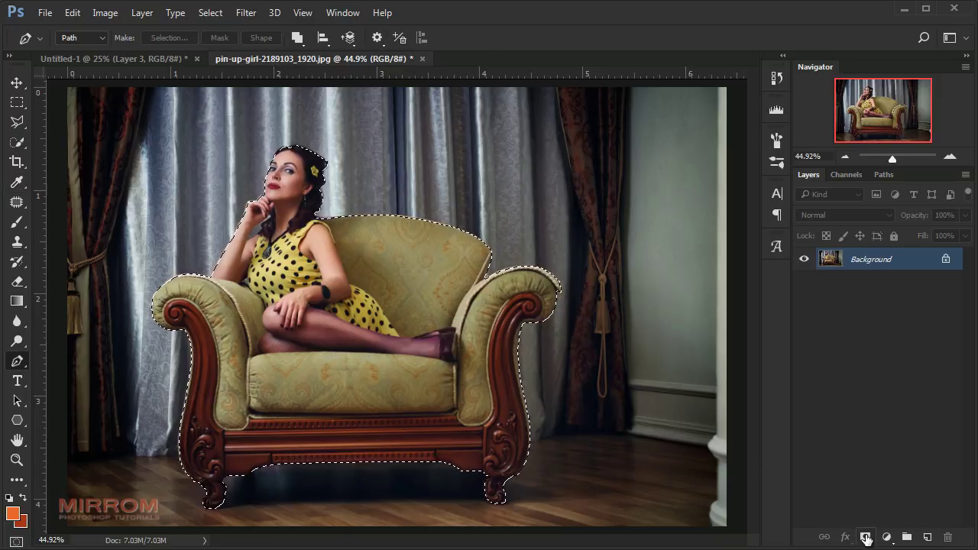
click(865, 538)
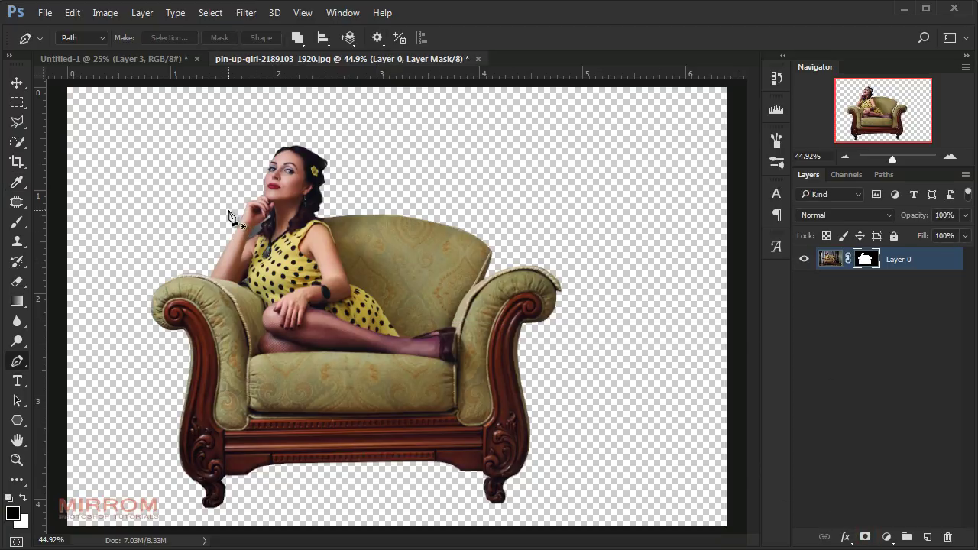
key(ctrl+plus)
key(ctrl+plus)
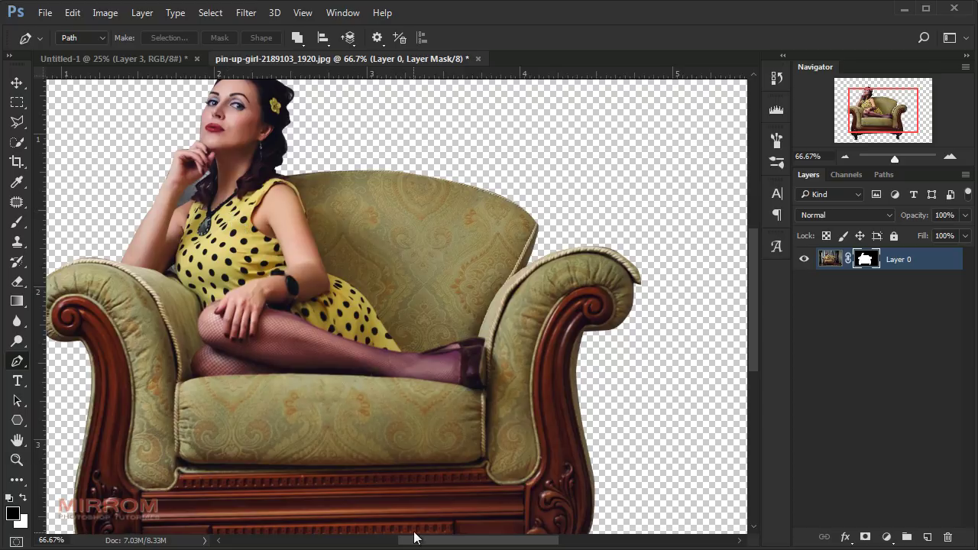
key(ctrl+plus)
key(ctrl+plus)
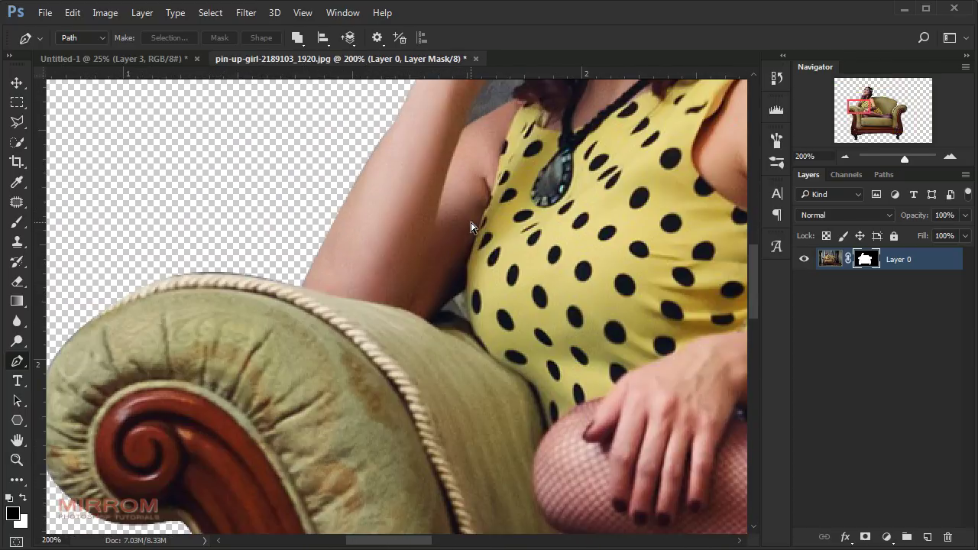
Step: Outline the grey gap between hand and hair, select it, fill the mask black and deselect
scroll(473, 223, up, 2)
scroll(476, 218, up, 1)
click(567, 122)
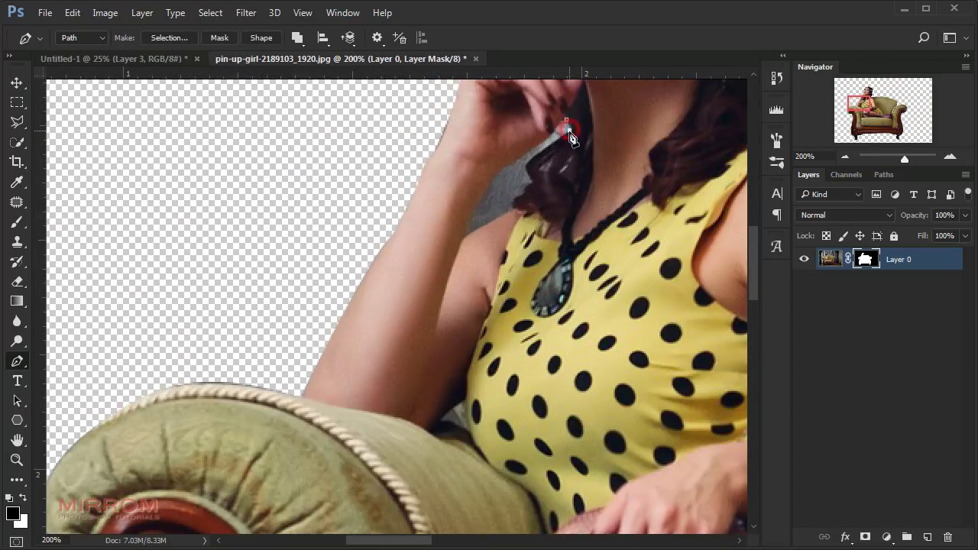
click(530, 186)
click(516, 206)
click(463, 240)
click(501, 168)
click(547, 137)
click(566, 122)
right_click(563, 132)
click(611, 201)
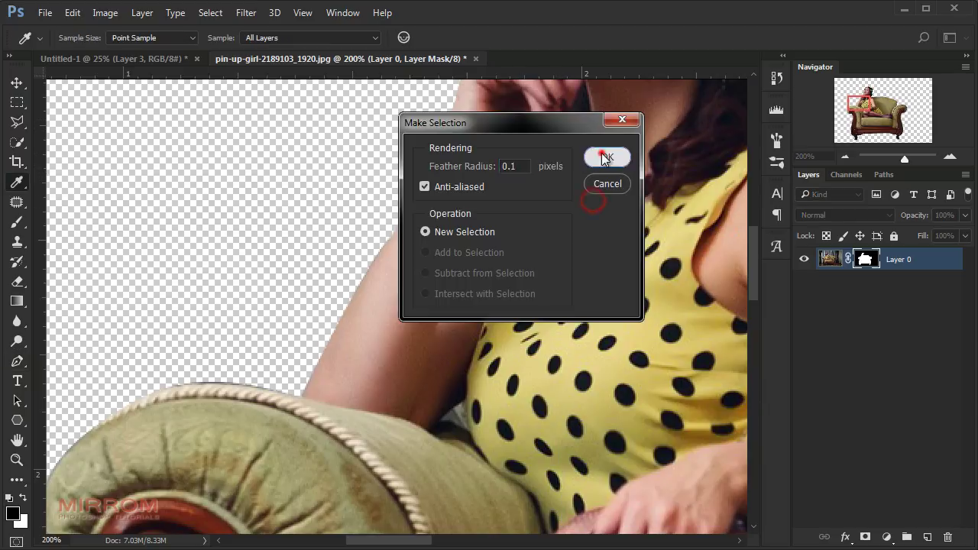
click(609, 157)
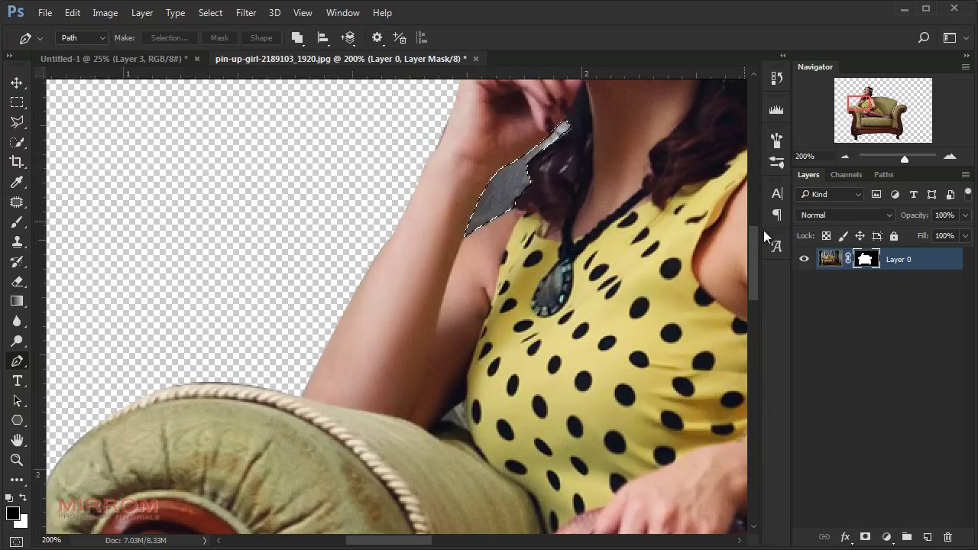
key(alt+BackSpace)
key(ctrl+d)
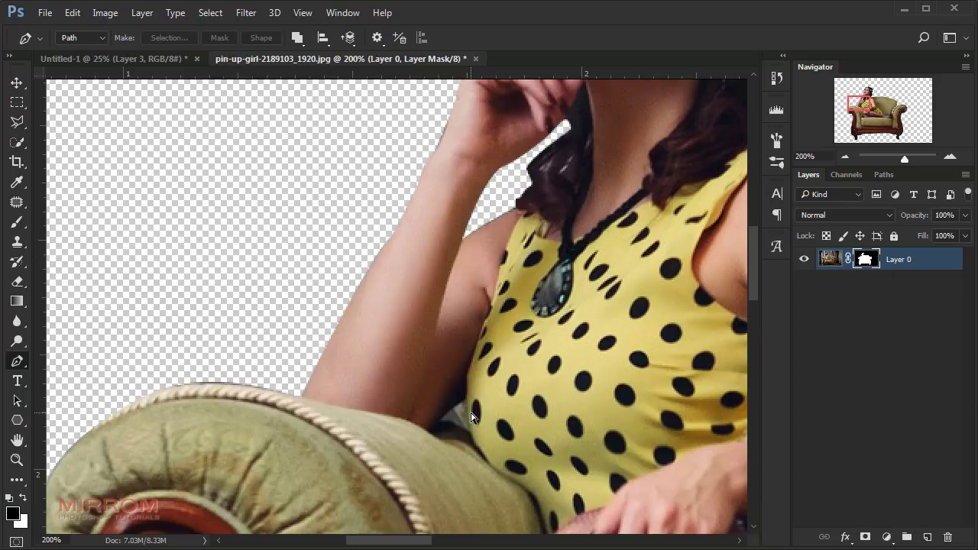
Step: Outline the small gap between the arm and armchair and turn it into a selection
drag(465, 402, 458, 428)
click(458, 411)
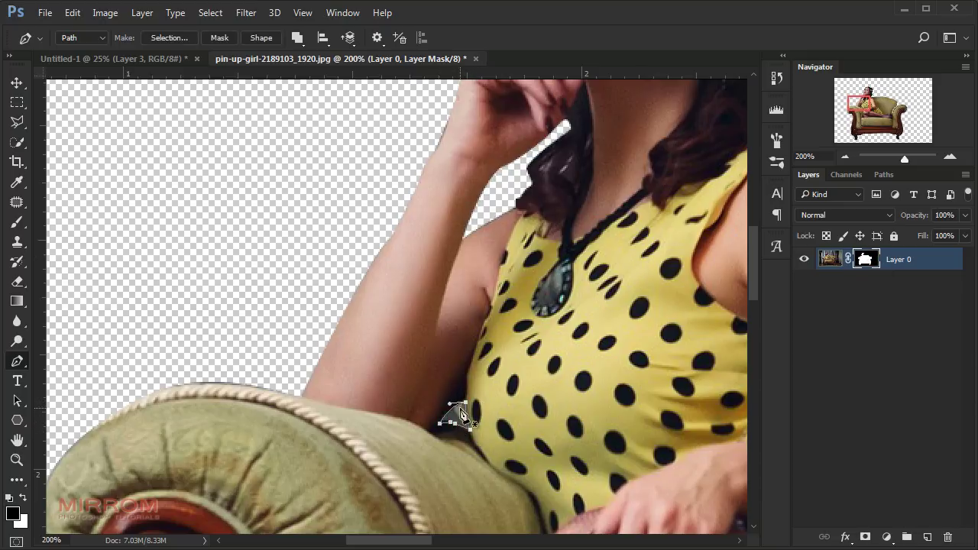
right_click(452, 411)
click(609, 157)
key(ctrl+0)
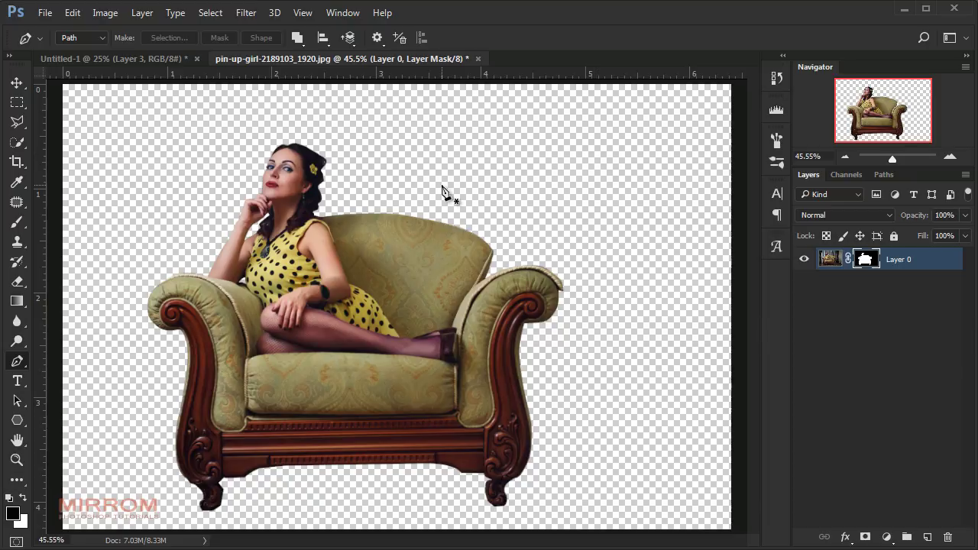
scroll(461, 372, up, 2)
scroll(461, 372, down, 3)
scroll(489, 351, down, 2)
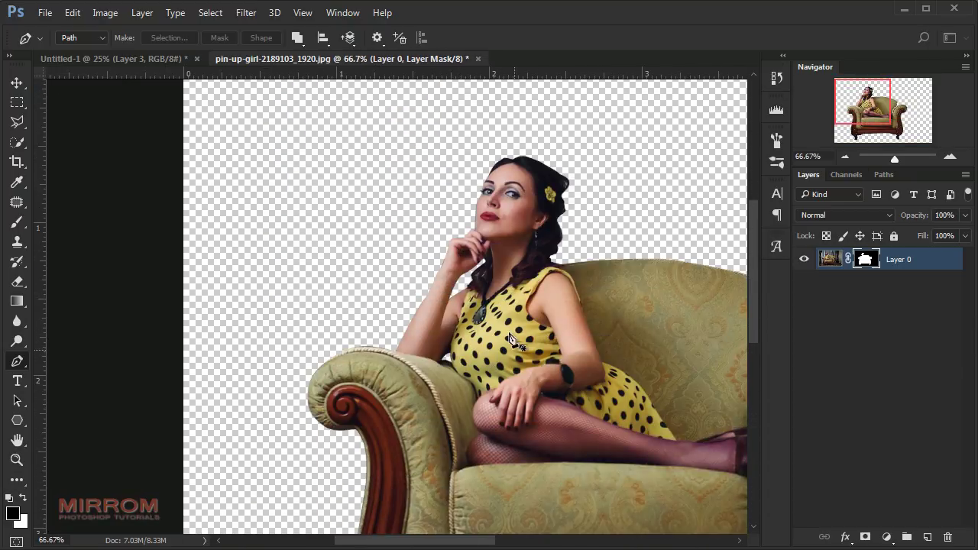
scroll(467, 540, right, 2)
scroll(550, 275, up, 1)
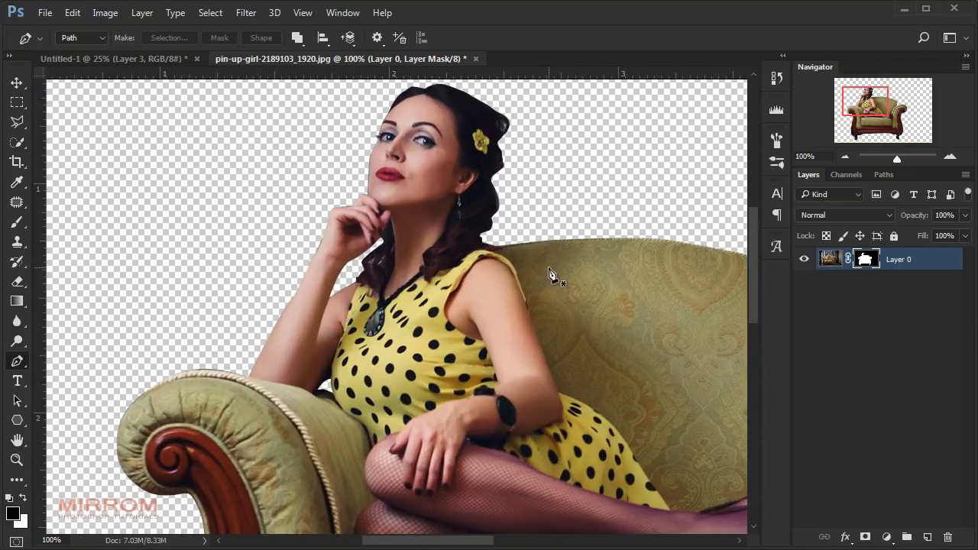
key(ctrl+plus)
scroll(627, 191, up, 3)
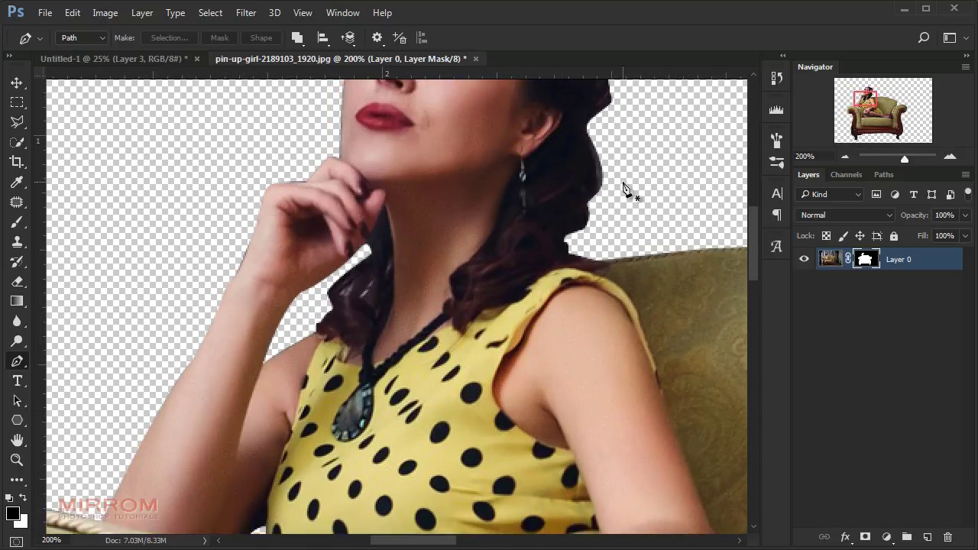
scroll(623, 183, up, 3)
key(ctrl+0)
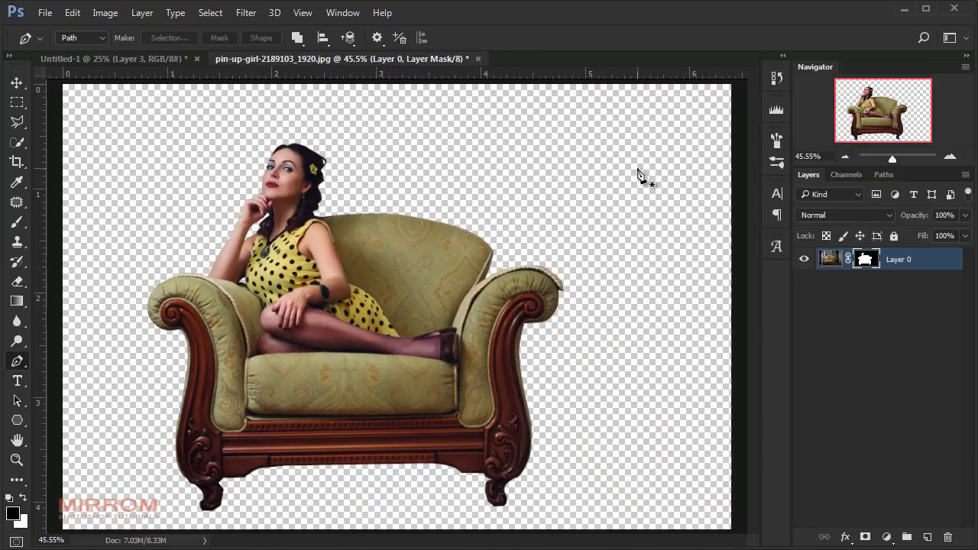
Step: In Select and Mask, brush the hair and hand edges with the Refine Edge Brush
click(210, 13)
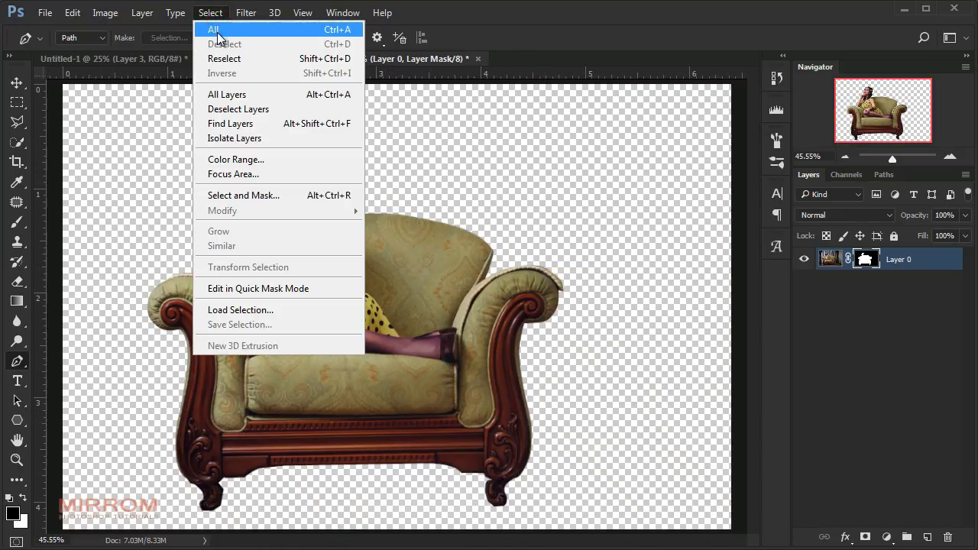
click(260, 195)
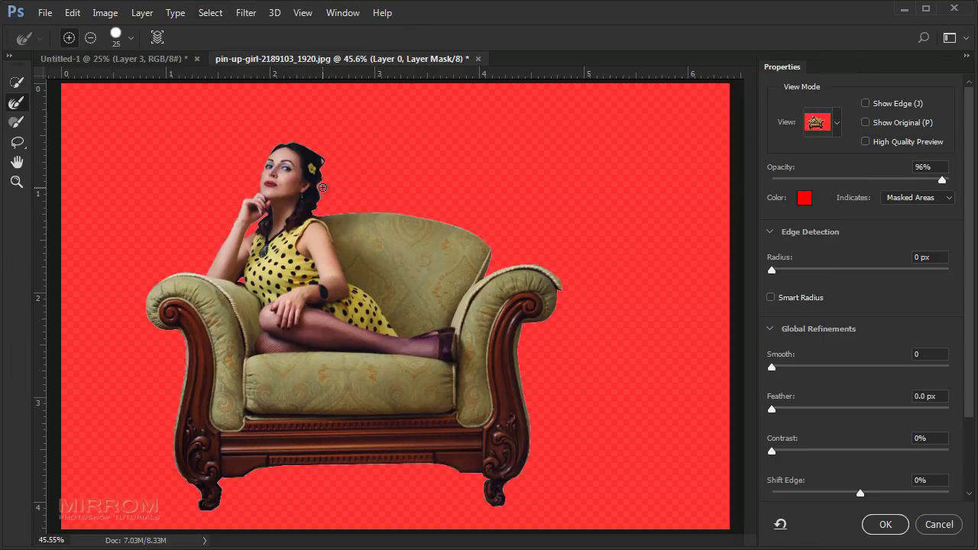
key(ctrl+plus)
key(ctrl+plus)
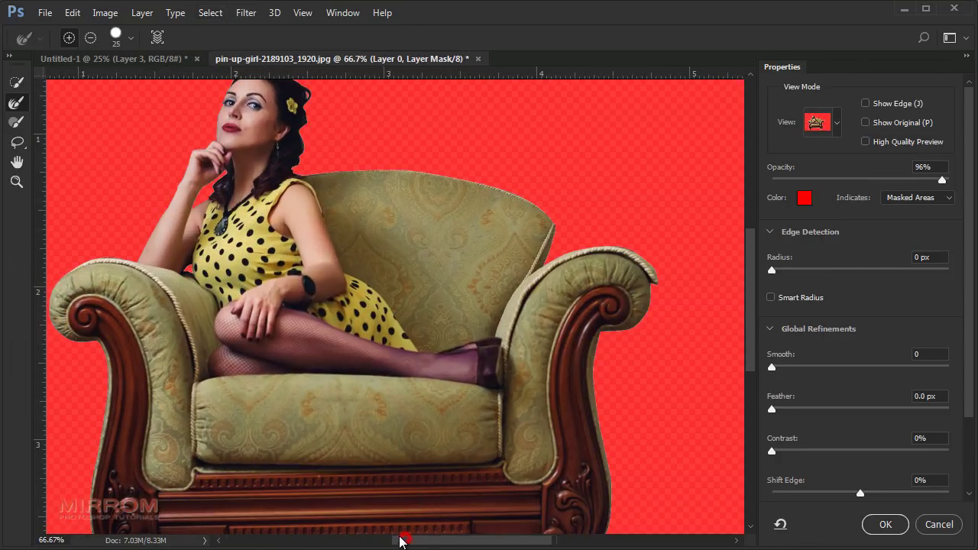
scroll(344, 158, left, 3)
scroll(343, 145, up, 2)
alt+scroll(342, 145, up, 1)
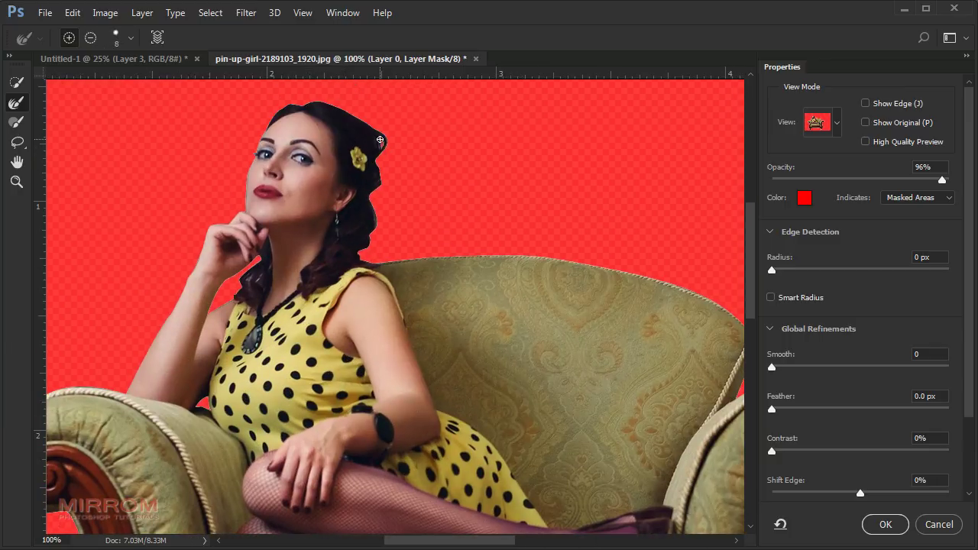
mouse_move(380, 140)
mouse_down()
mouse_move(388, 146)
mouse_move(379, 166)
mouse_up()
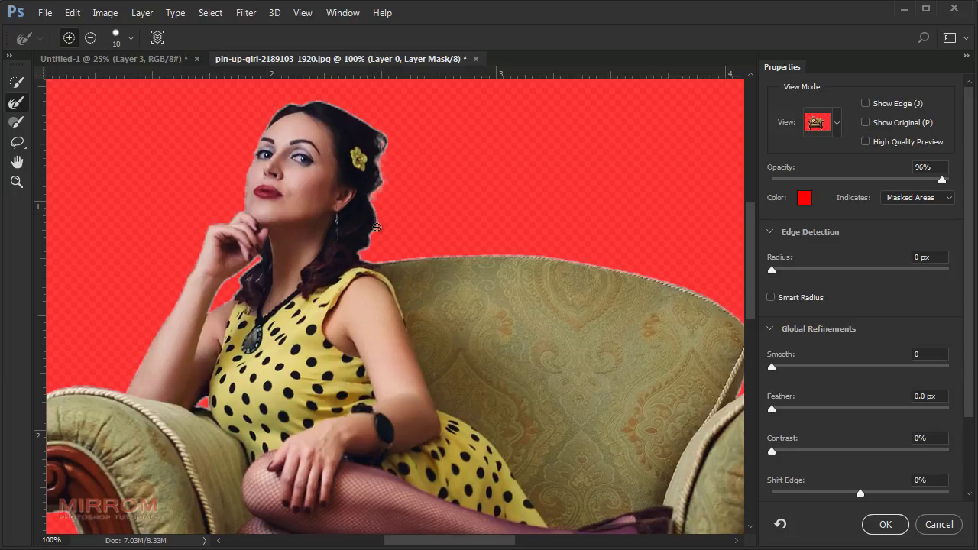
drag(377, 227, 364, 252)
key(bracketleft)
key(bracketleft)
key(bracketleft)
drag(257, 255, 261, 261)
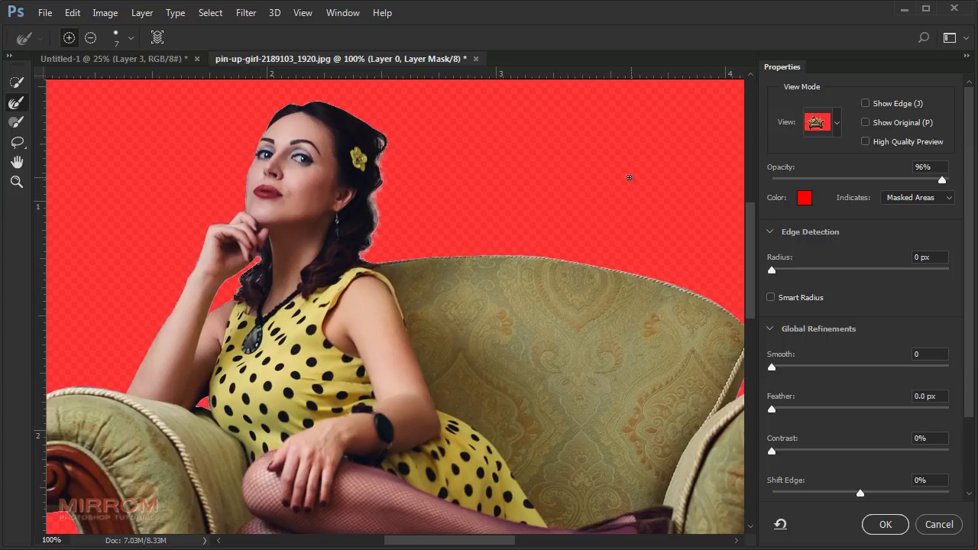
Step: Apply Smart Radius 2 px, Shift Edge -7% and Smooth 2 to the mask
click(771, 297)
drag(772, 270, 779, 272)
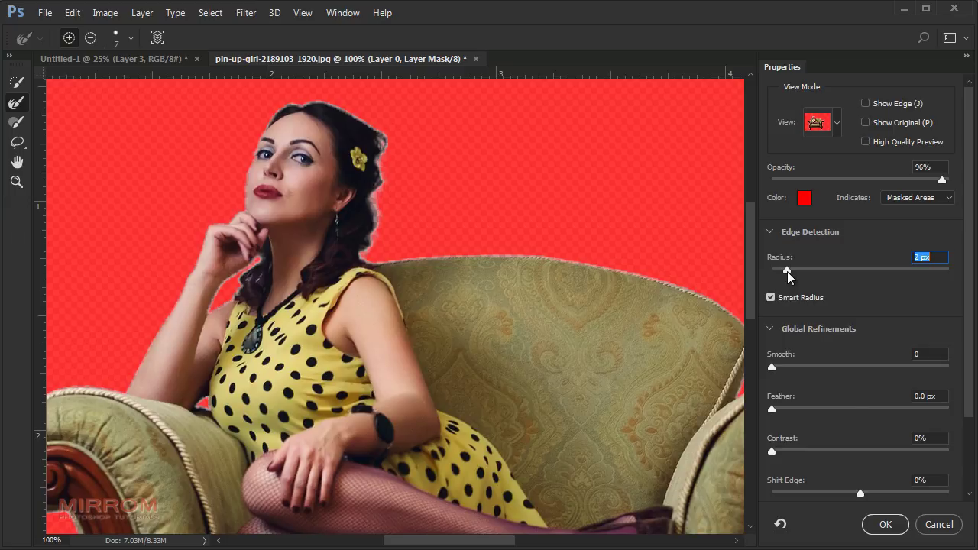
drag(861, 493, 854, 493)
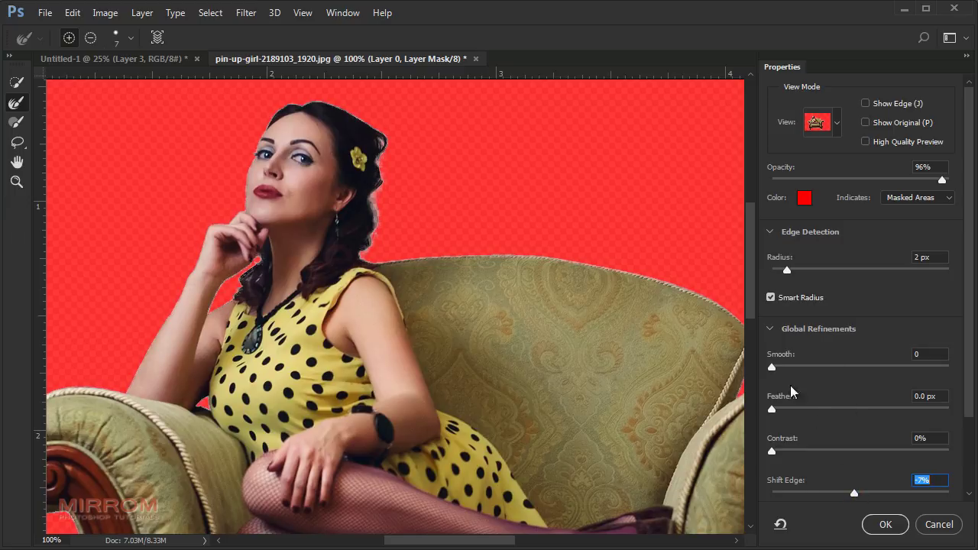
drag(773, 367, 776, 370)
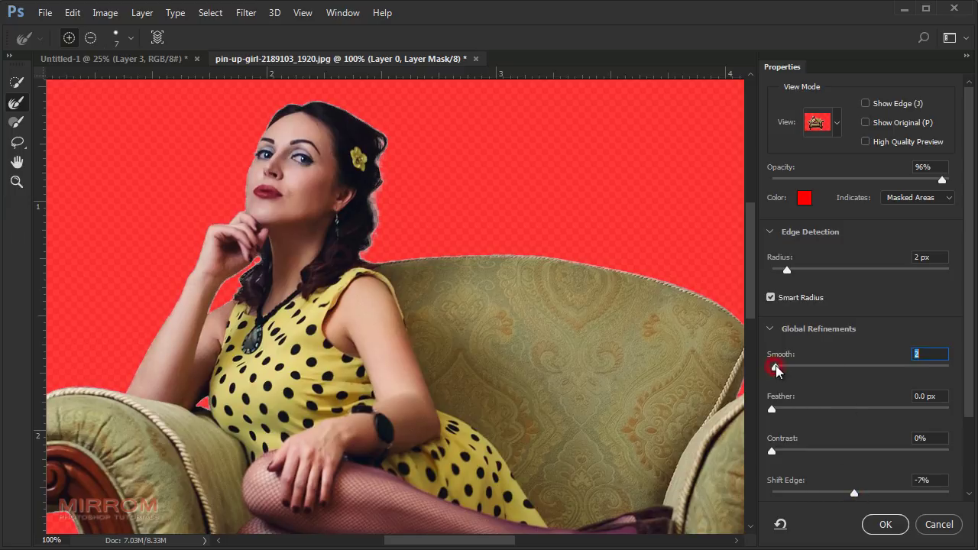
click(884, 525)
key(ctrl+0)
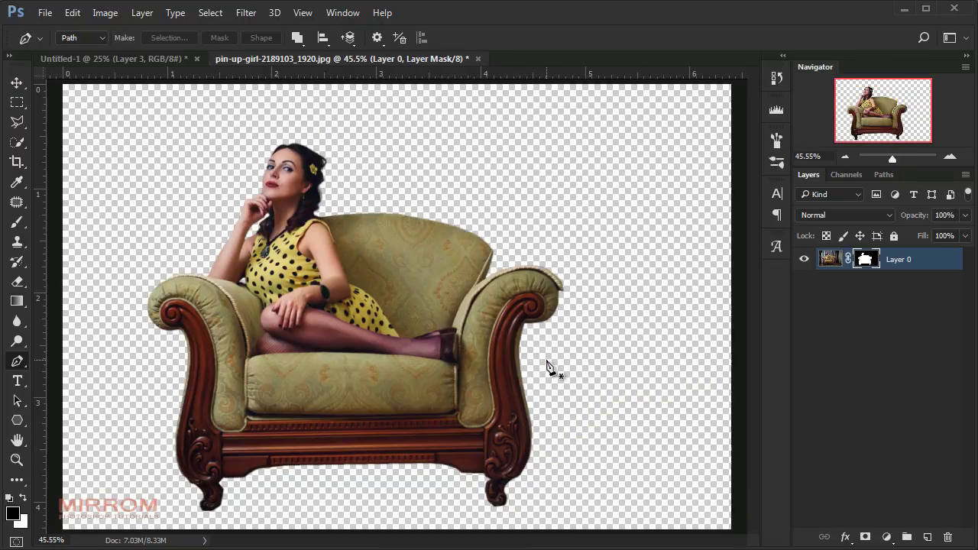
Step: Move the woman-and-armchair cutout onto the orange Untitled-1 backdrop, close the original photo and lower the cutout
key(v)
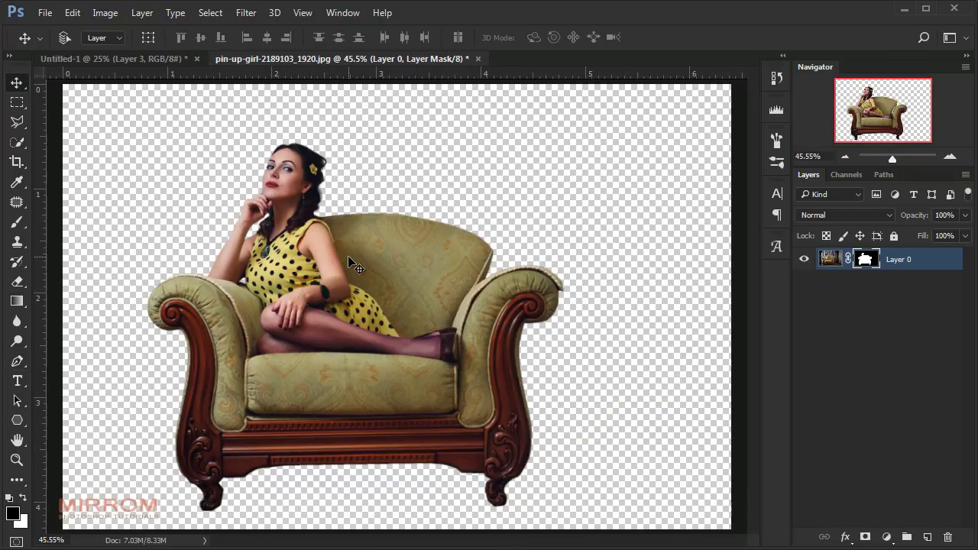
mouse_move(298, 272)
mouse_down()
mouse_move(137, 67)
mouse_move(297, 225)
mouse_up()
click(474, 59)
click(477, 225)
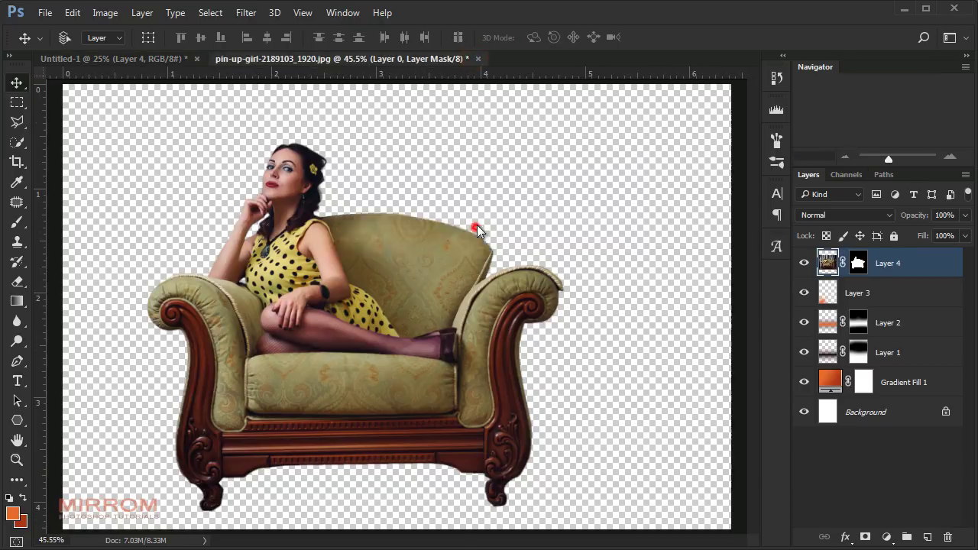
drag(425, 340, 425, 354)
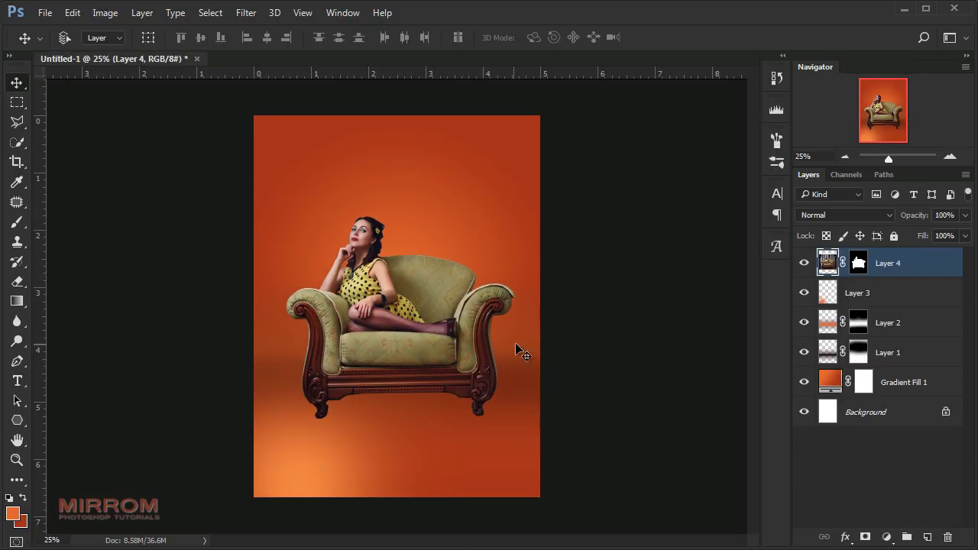
Step: Apply the cutout's layer mask, scale the cutout to about 94% and reposition it
click(858, 263)
right_click(859, 263)
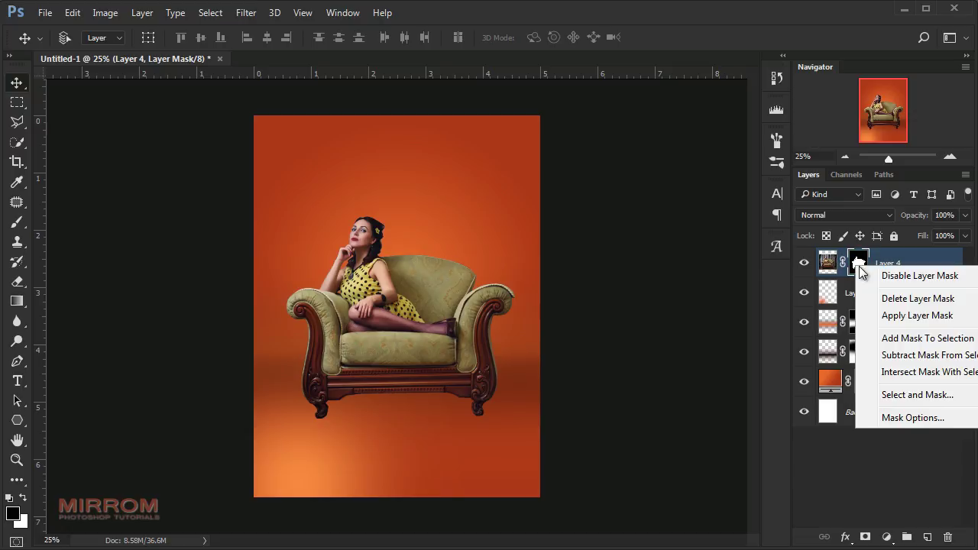
click(886, 314)
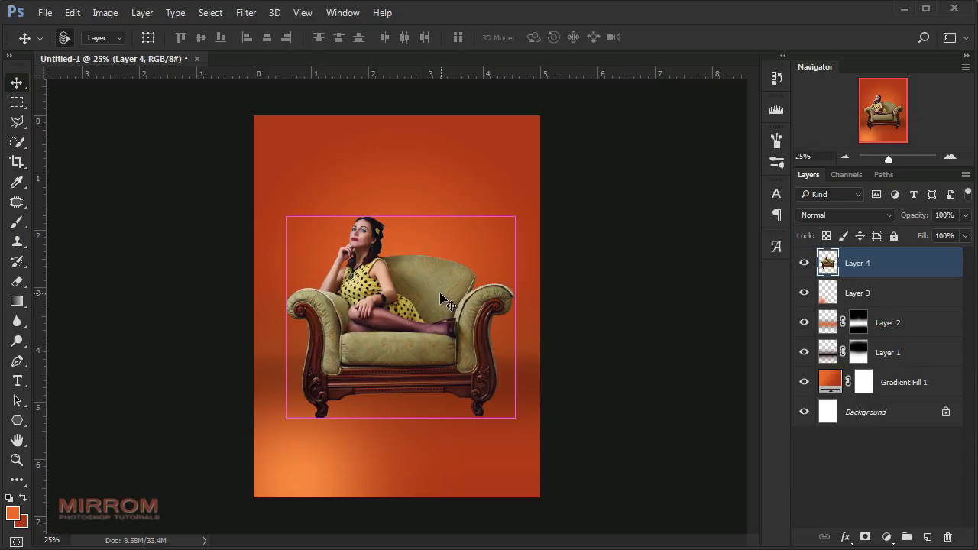
key(ctrl+t)
drag(517, 215, 499, 231)
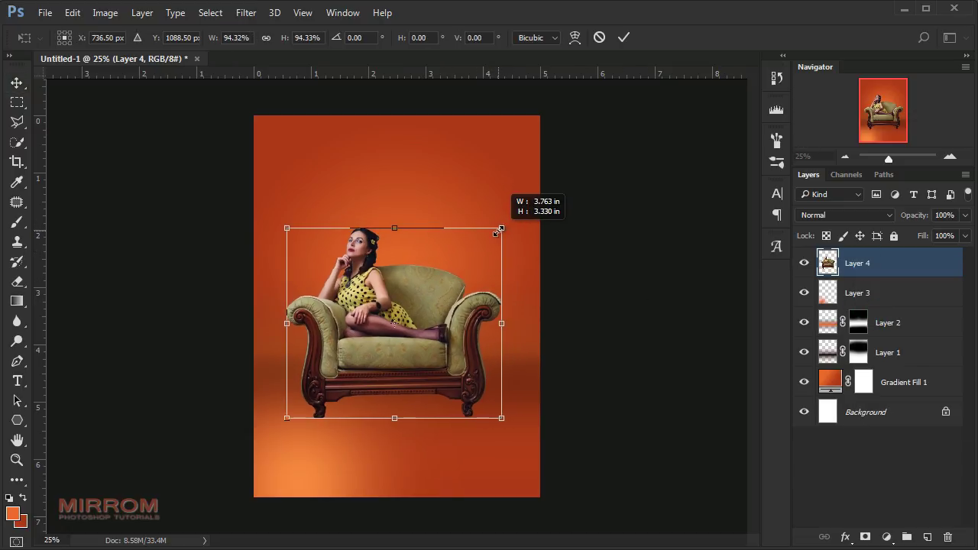
key(Return)
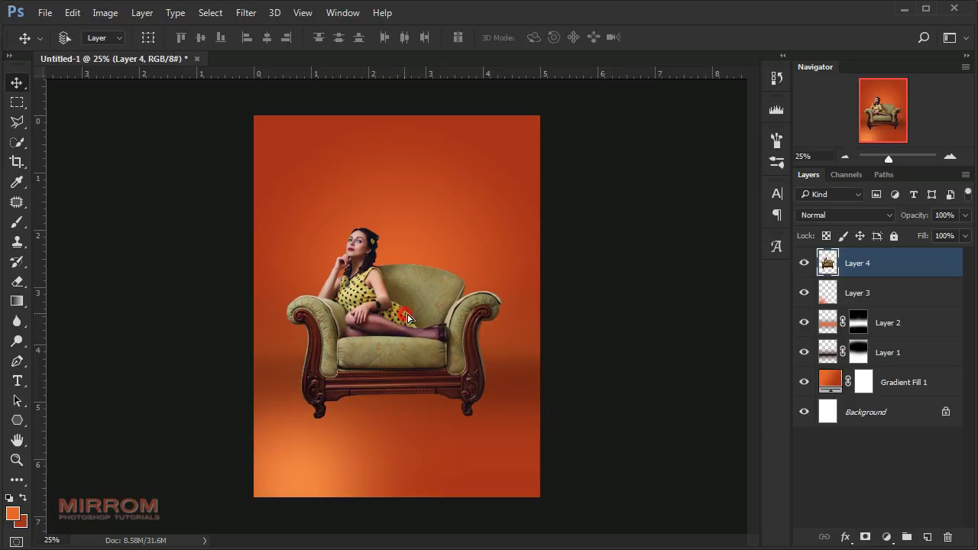
mouse_move(403, 317)
mouse_down()
mouse_move(415, 309)
mouse_move(402, 315)
mouse_up()
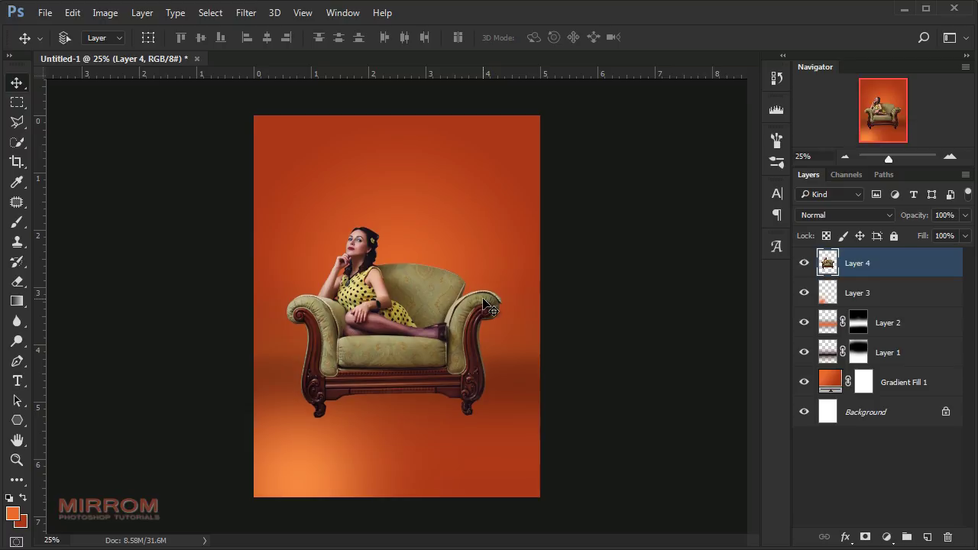
drag(483, 303, 483, 315)
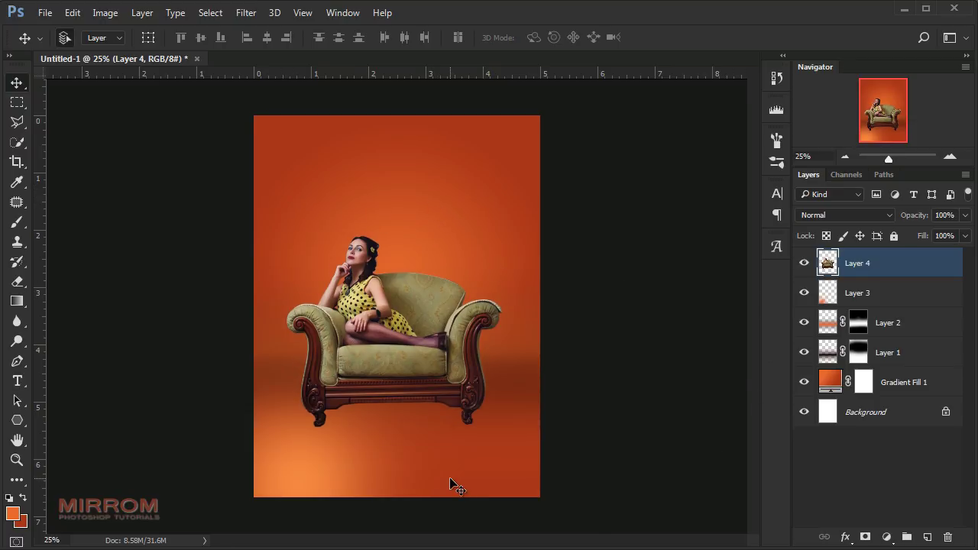
Step: Rename the cutout layer to Model
key(ctrl+plus)
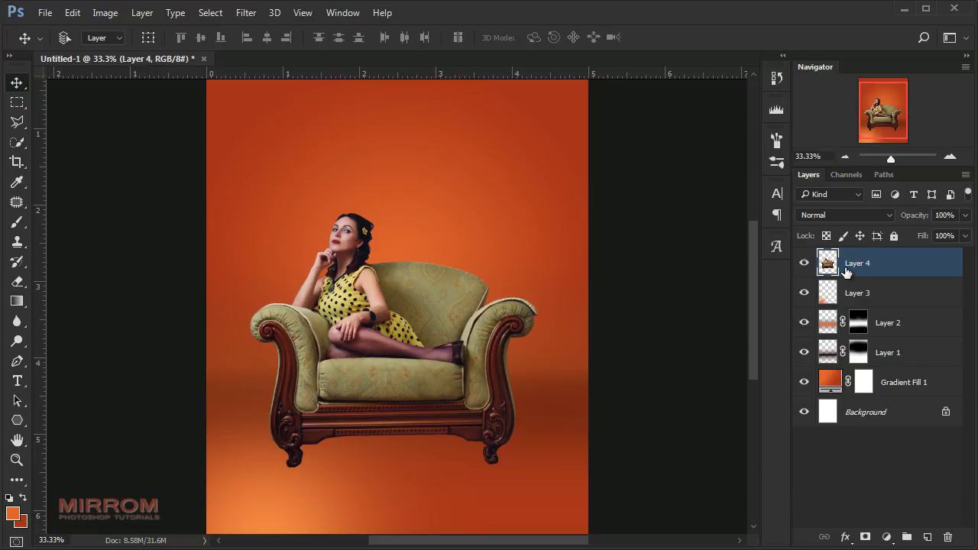
double_click(850, 263)
text(l)
key(Return)
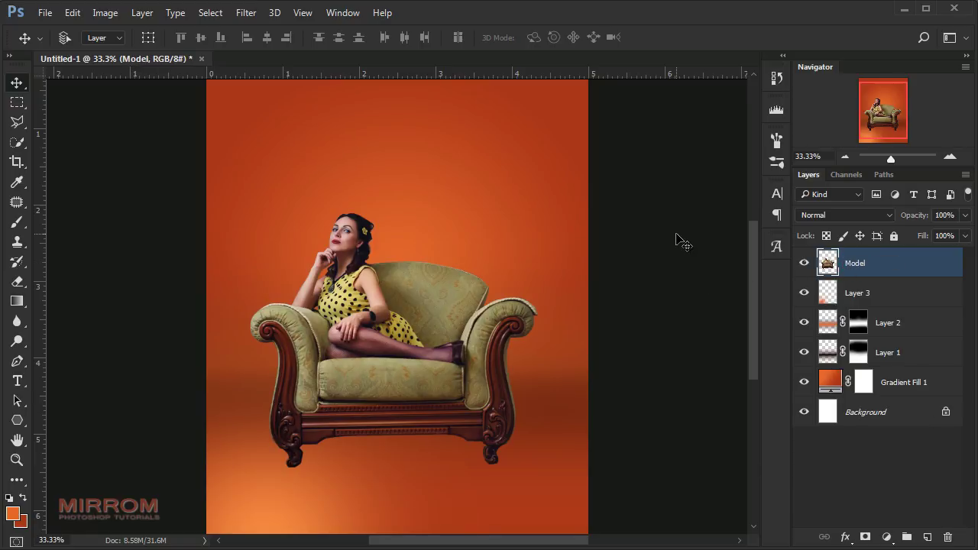
Step: Apply Shadows/Highlights to Model: shadows 51%/62/60 px, highlights 53%/52/81 px
click(114, 15)
mouse_move(128, 51)
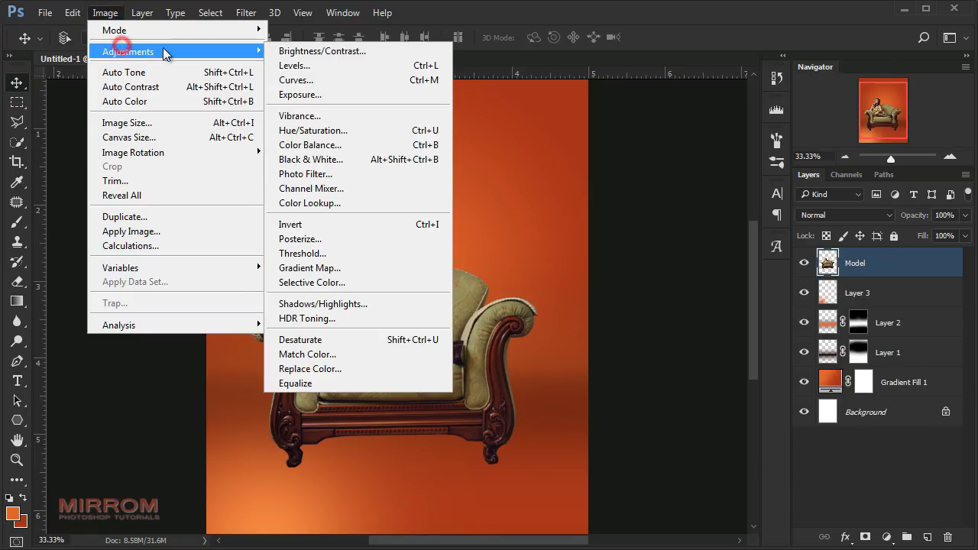
click(371, 306)
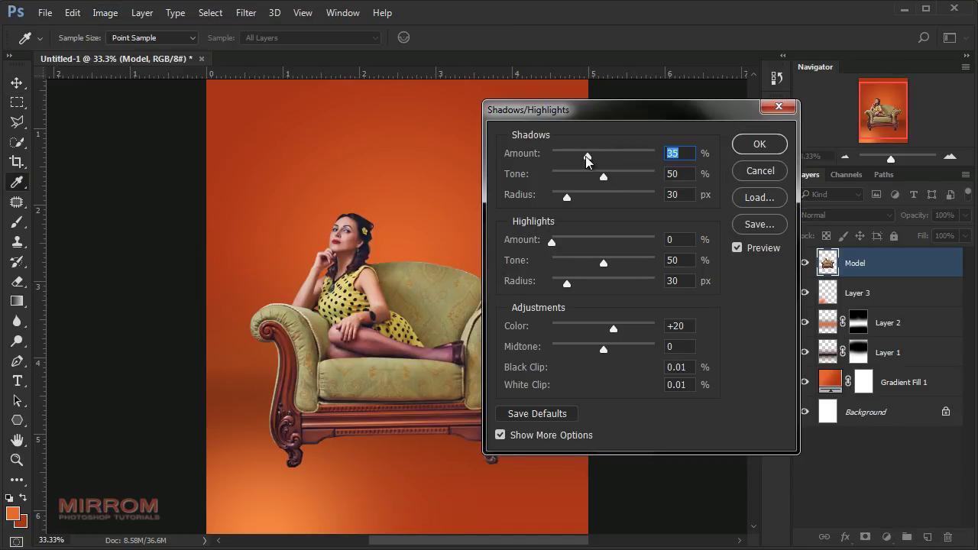
drag(586, 157, 613, 177)
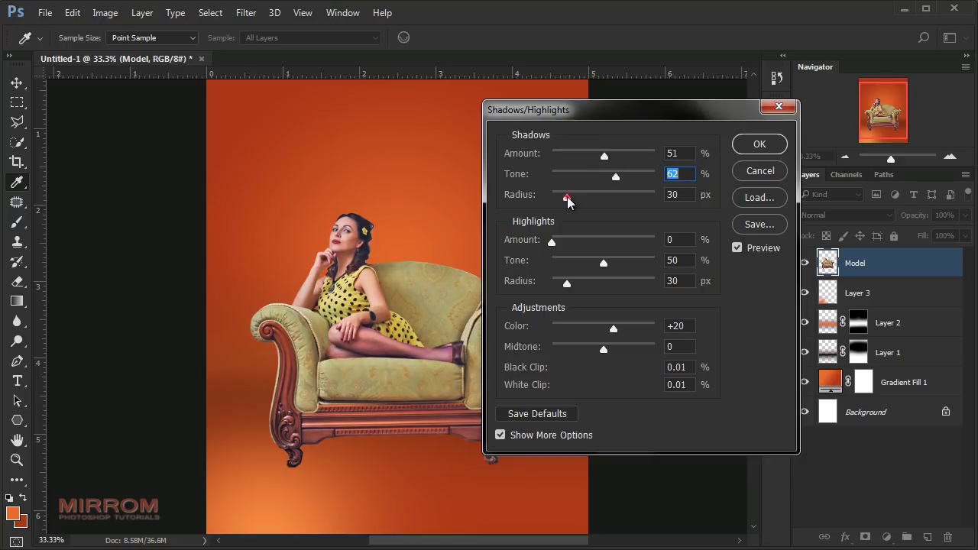
drag(567, 201, 586, 204)
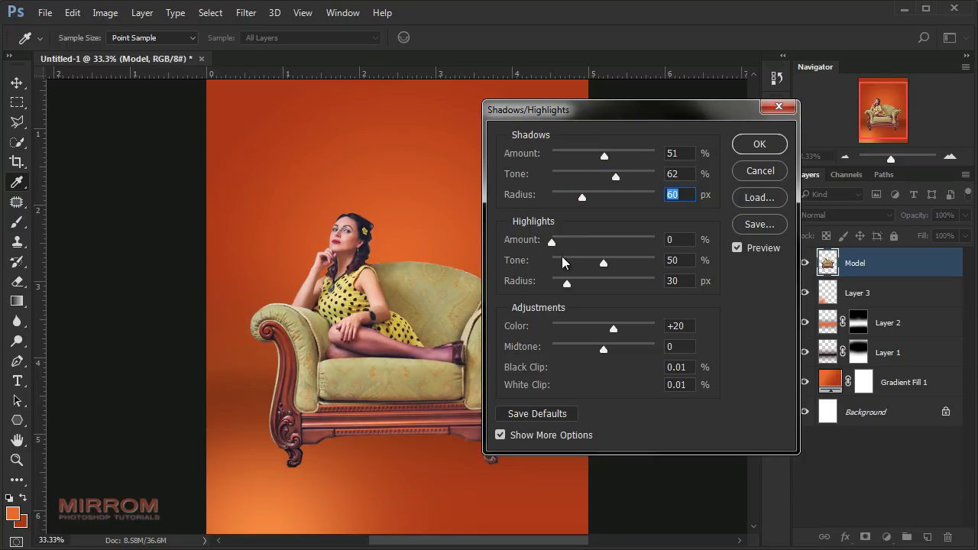
mouse_move(552, 242)
mouse_down()
mouse_move(603, 243)
mouse_move(599, 284)
mouse_up()
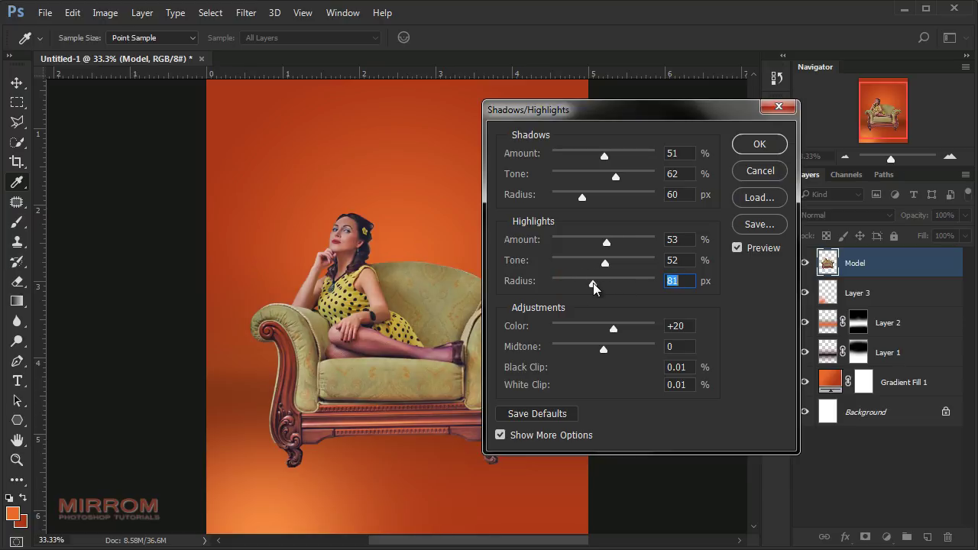
drag(555, 547, 577, 547)
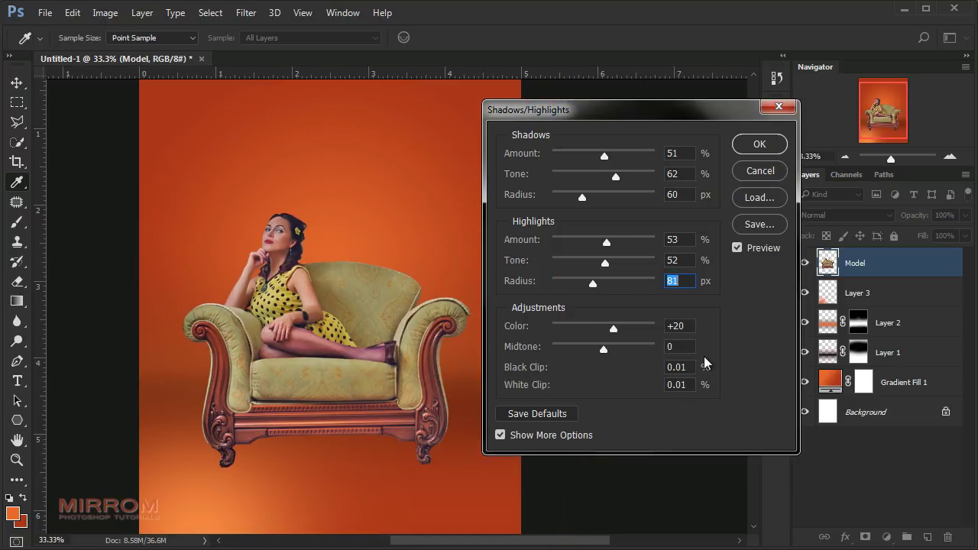
click(736, 248)
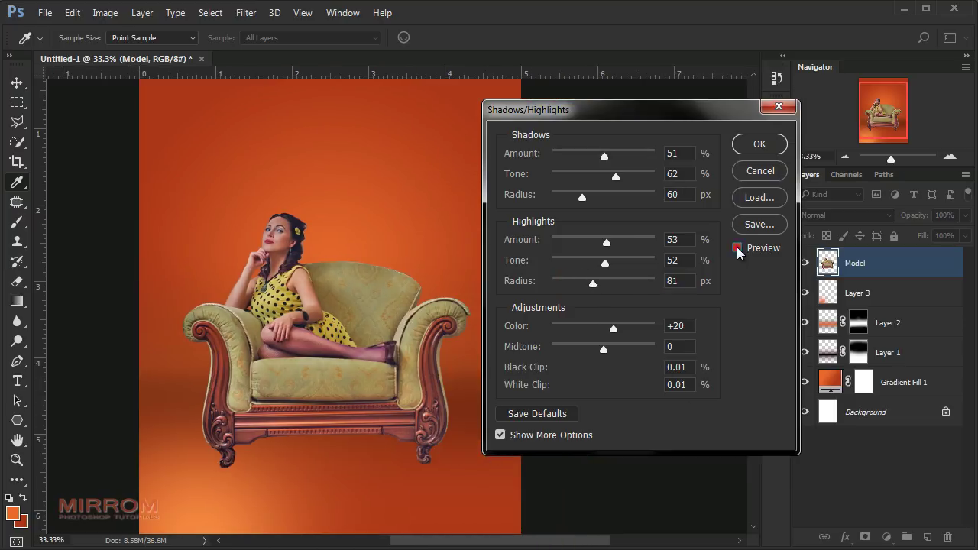
click(750, 152)
drag(463, 541, 429, 541)
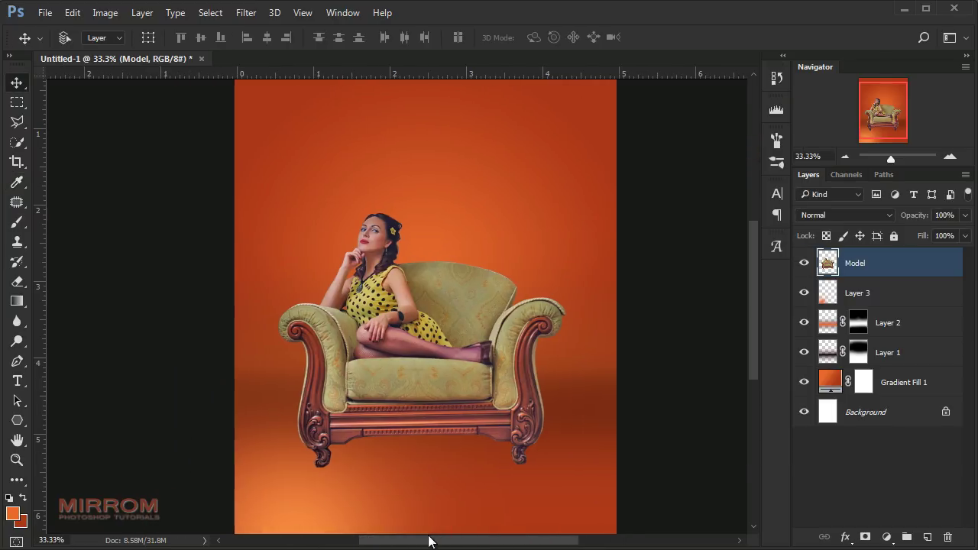
Step: Add a Drop Shadow layer effect to the Model layer
key(ctrl+minus)
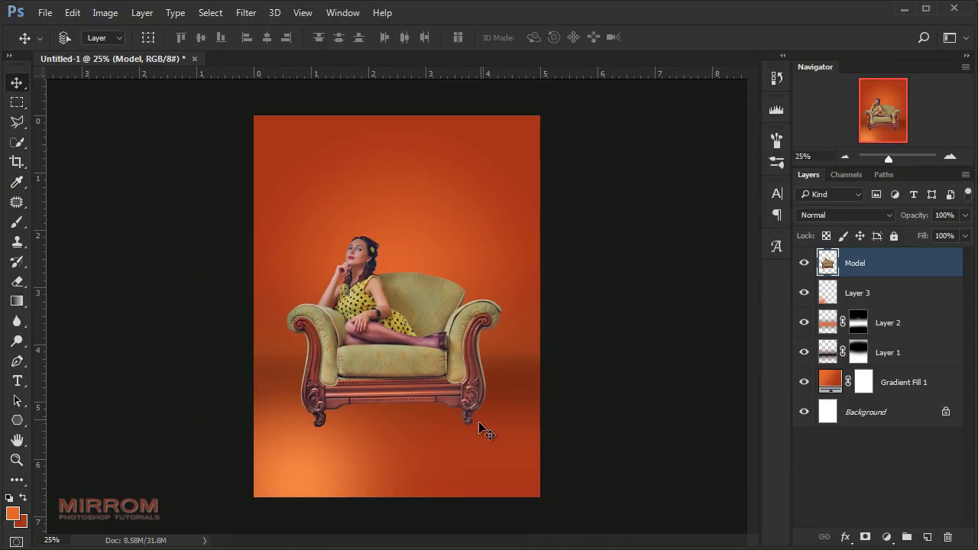
click(950, 158)
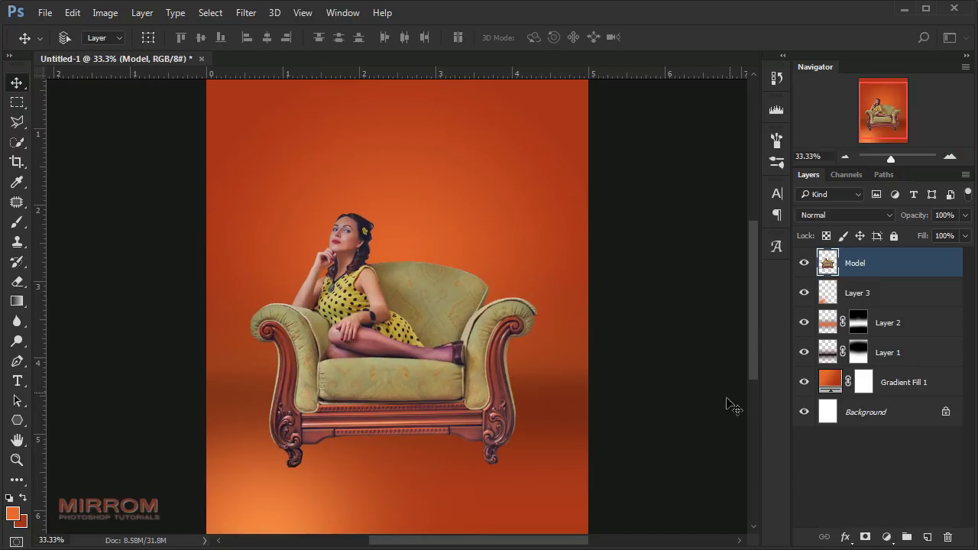
drag(574, 544, 626, 544)
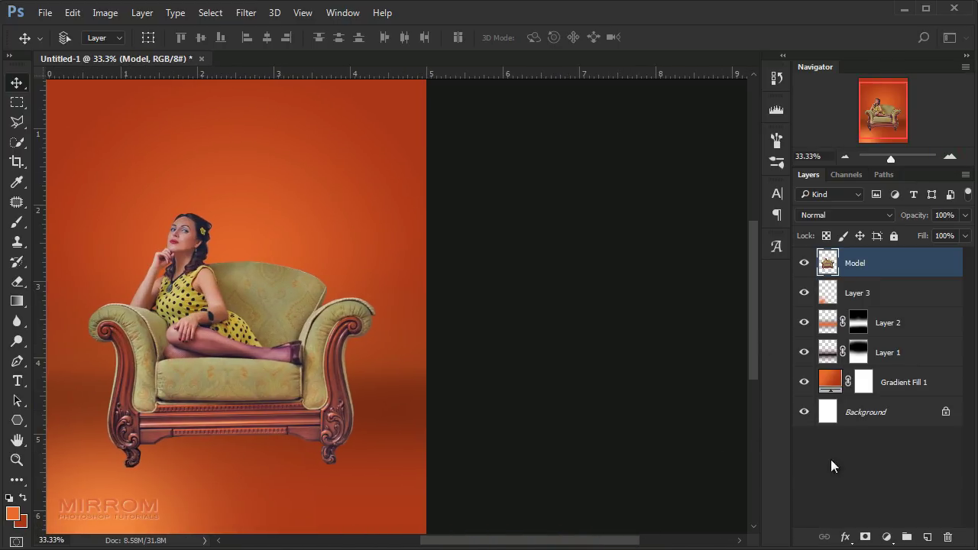
click(853, 536)
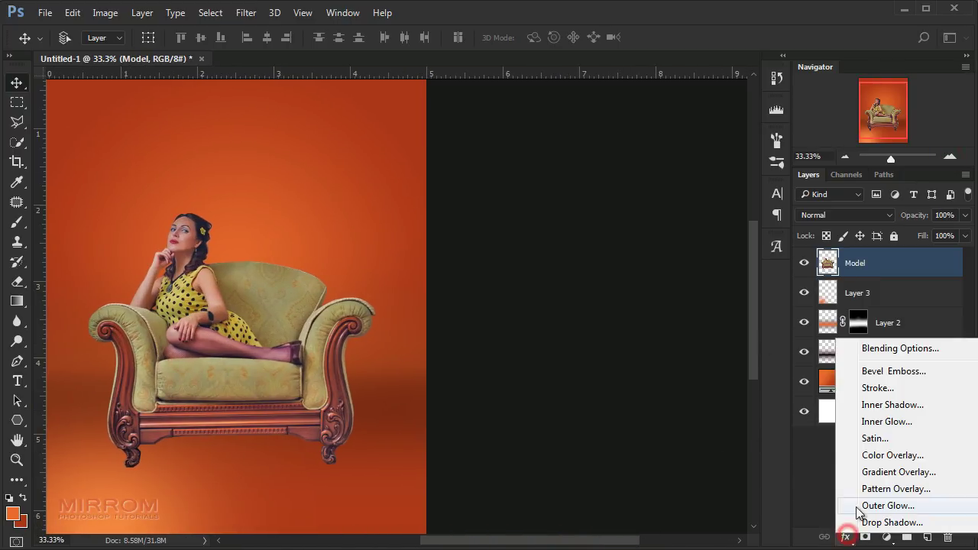
click(903, 522)
Step: Set the drop shadow to 80% opacity, 141° angle, 100 px distance and 98 px size
drag(612, 197, 704, 102)
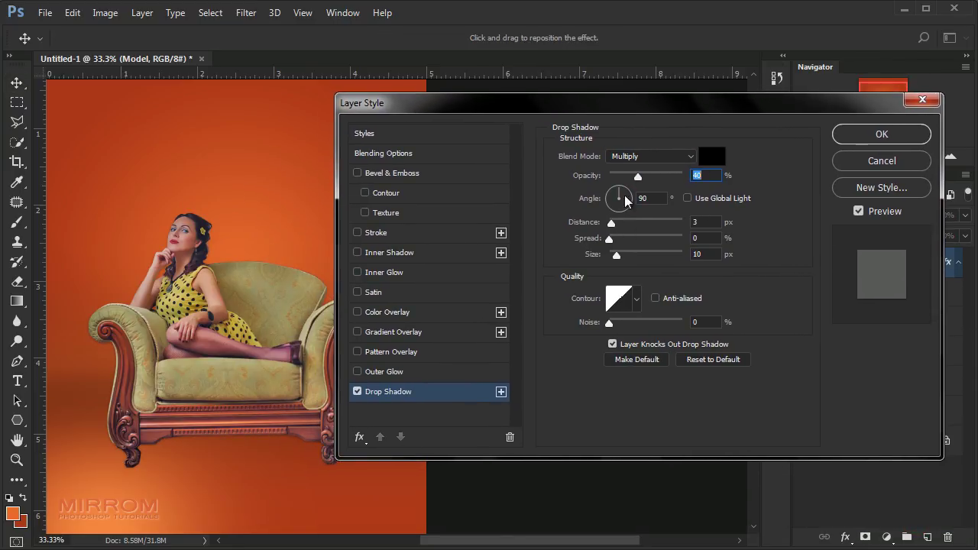
click(658, 197)
key(Up)
key(Up)
click(617, 188)
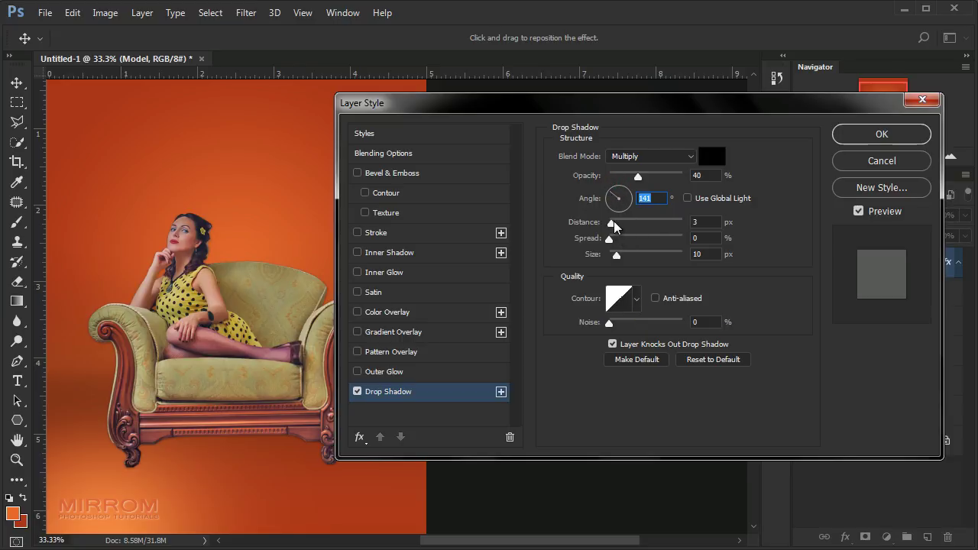
drag(611, 222, 667, 224)
drag(617, 253, 645, 252)
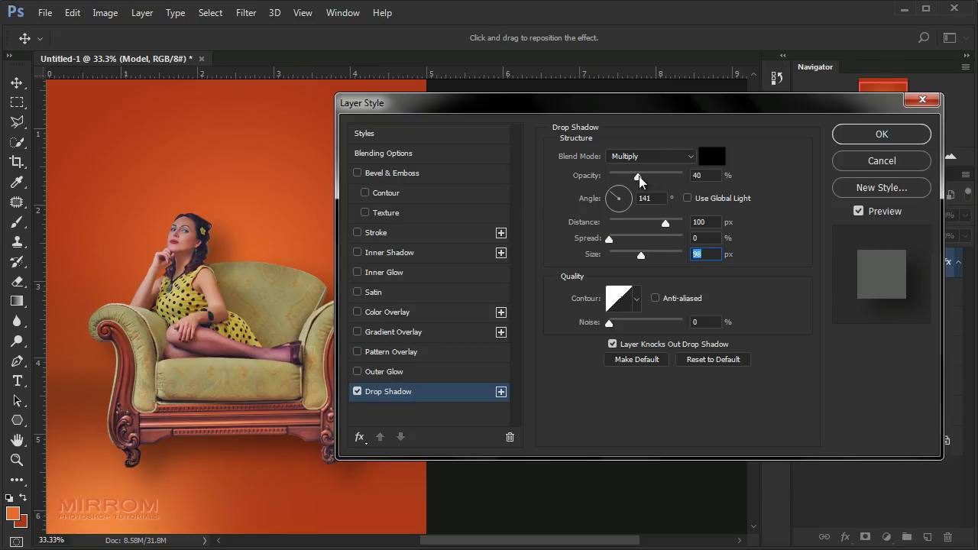
drag(639, 176, 660, 179)
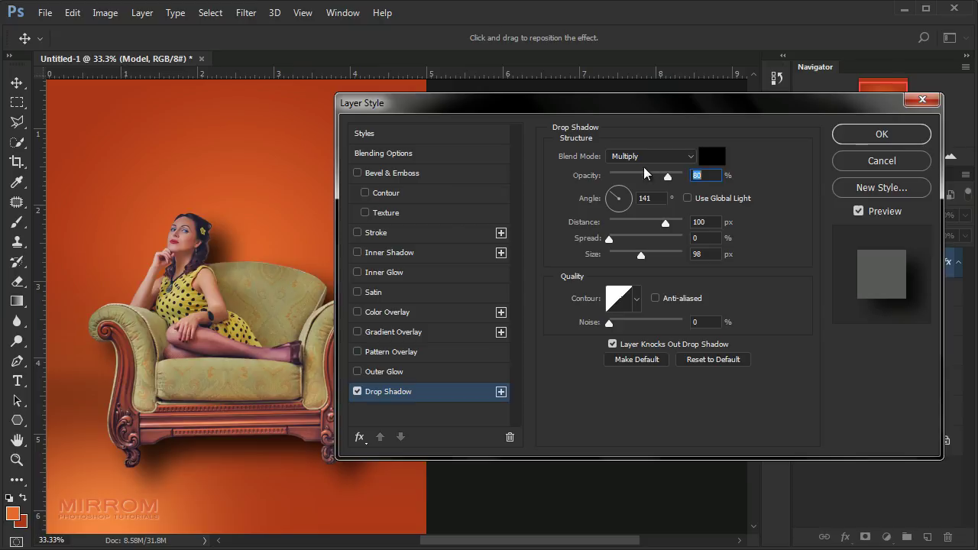
click(835, 144)
mouse_move(497, 540)
mouse_down()
mouse_move(479, 539)
mouse_move(463, 484)
mouse_up()
key(ctrl+minus)
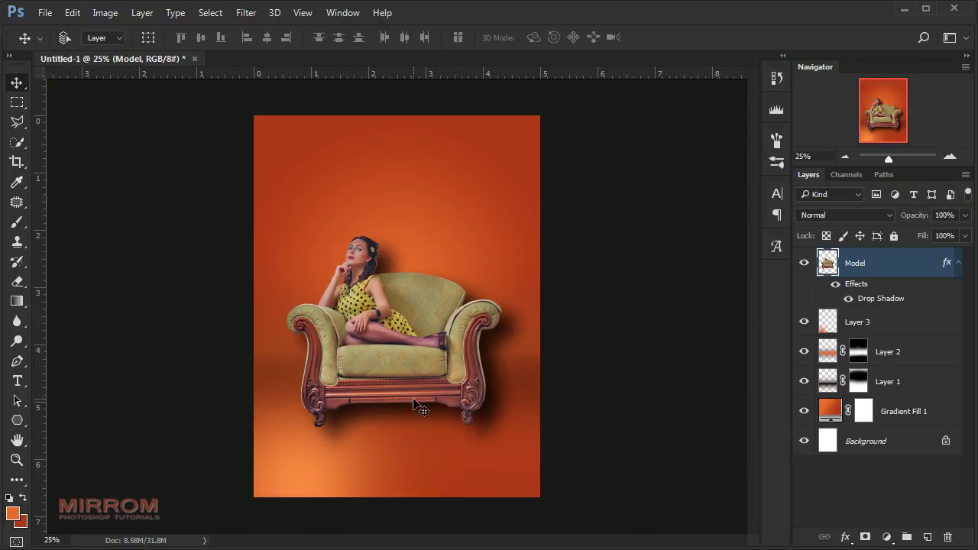
click(959, 262)
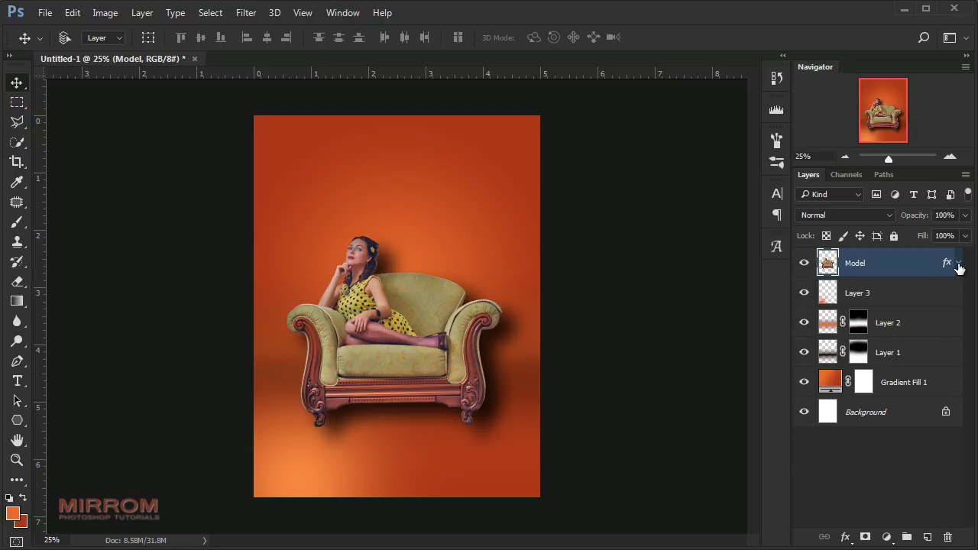
Step: Turn the Model layer's drop shadow into its own Model's Drop Shadow layer
right_click(959, 264)
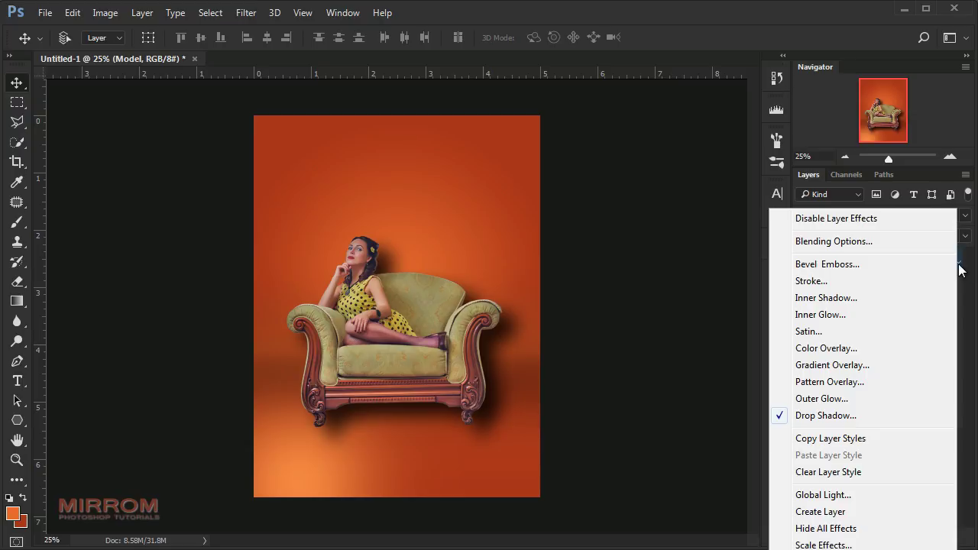
click(850, 513)
click(866, 291)
click(804, 293)
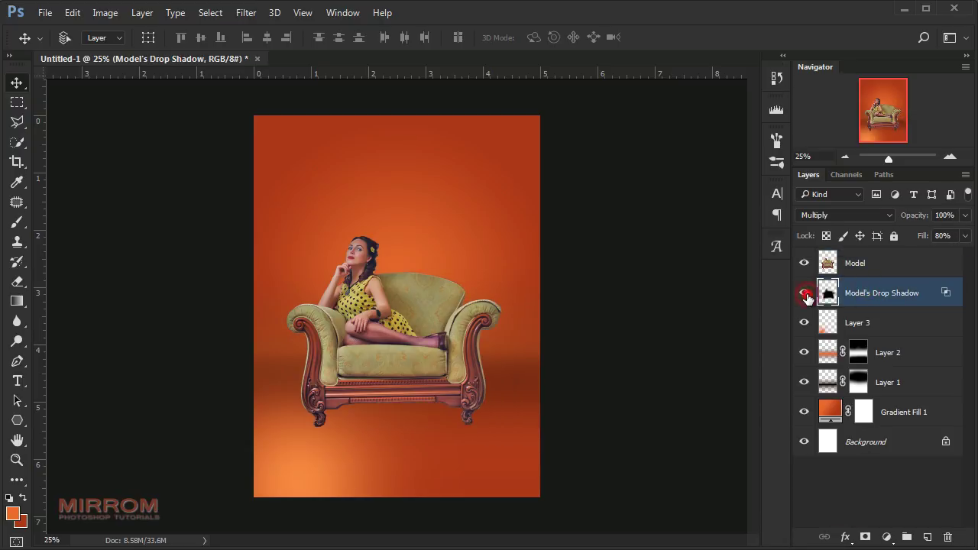
Step: Squash the shadow layer and slant it with a perspective transform so it lies on the floor
key(ctrl+t)
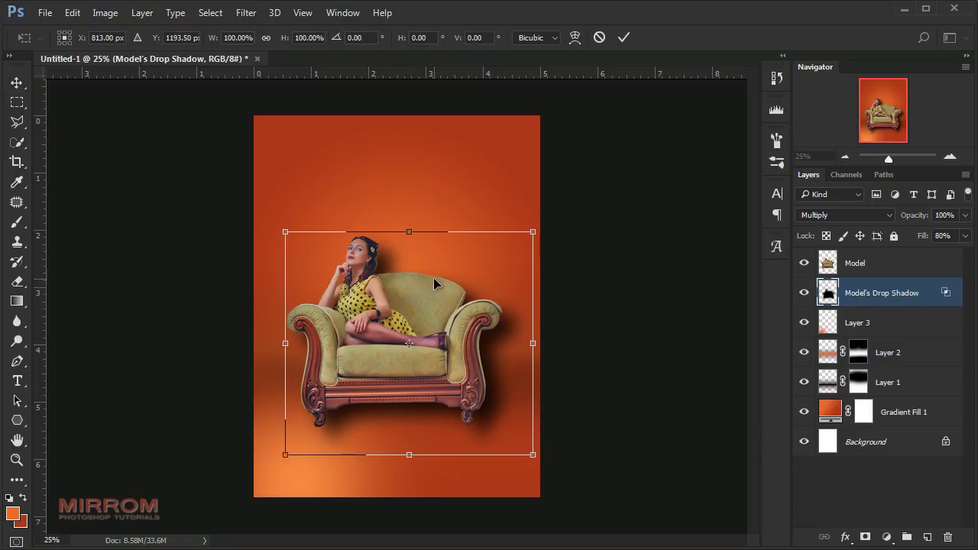
drag(409, 231, 412, 301)
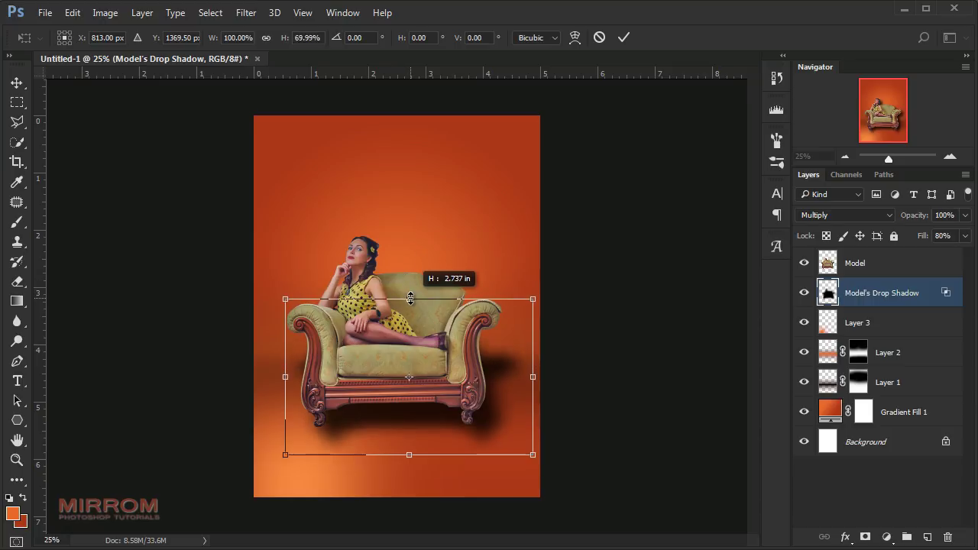
right_click(436, 331)
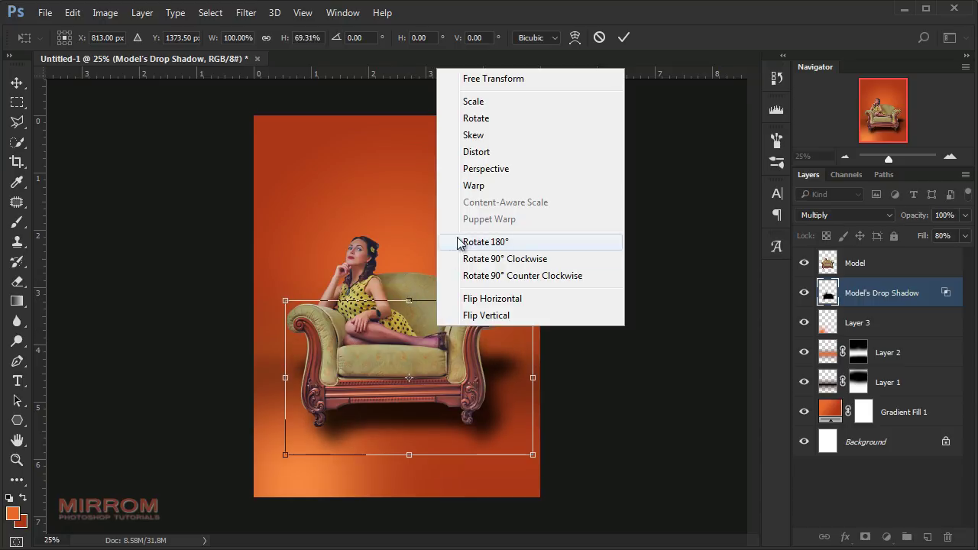
click(489, 175)
drag(414, 302, 465, 300)
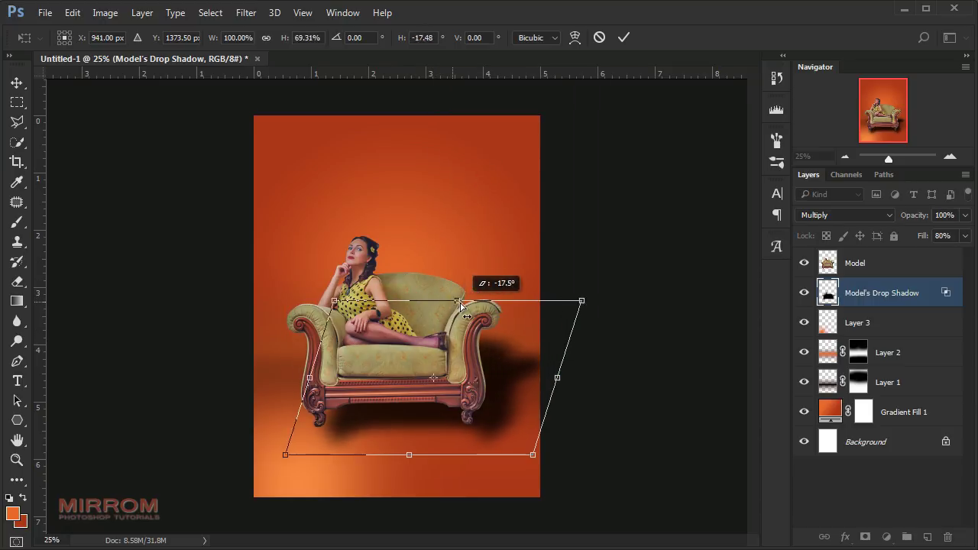
drag(407, 458, 395, 458)
drag(520, 455, 516, 456)
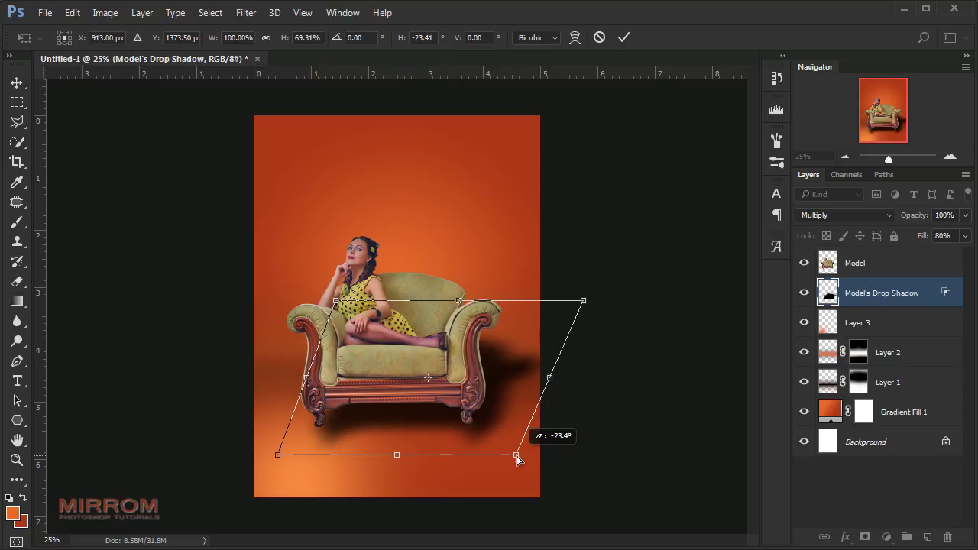
drag(583, 300, 597, 302)
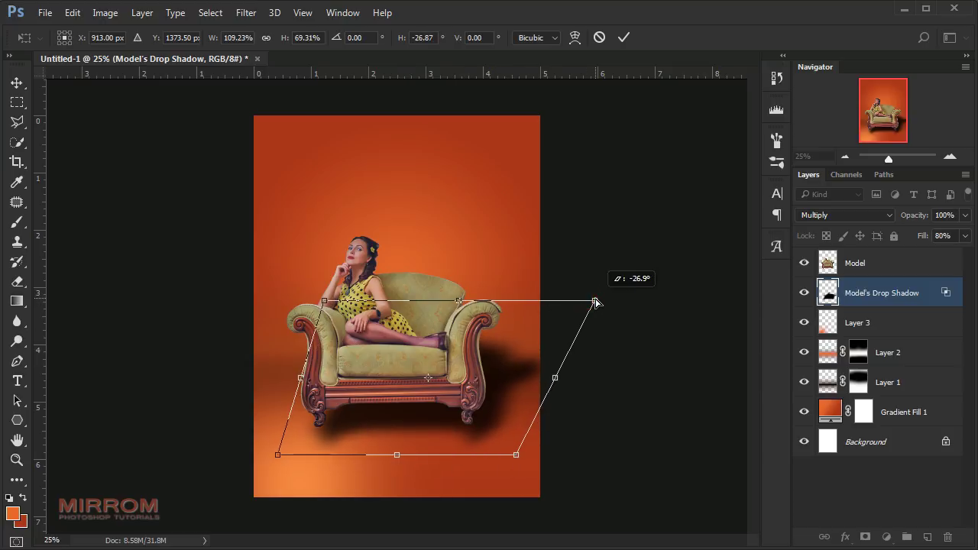
drag(459, 301, 463, 301)
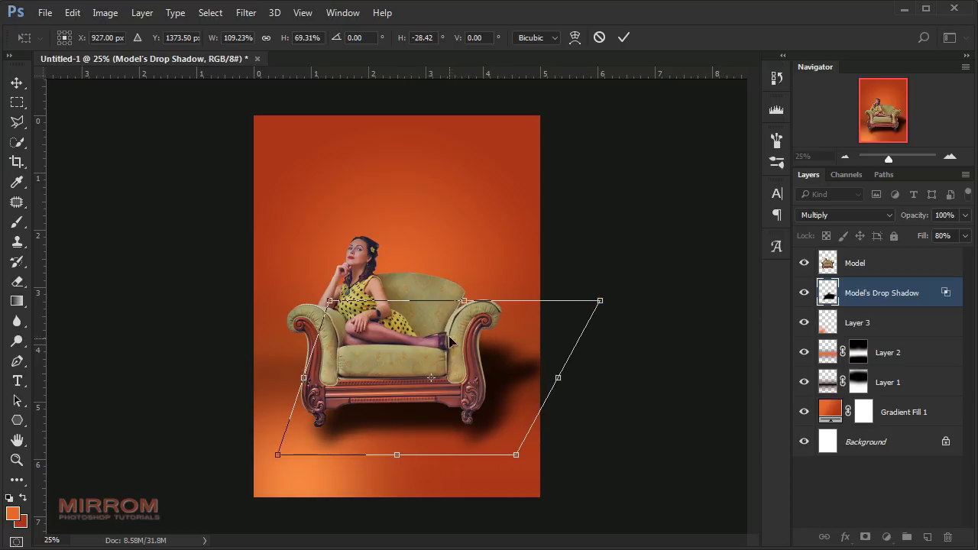
right_click(495, 366)
click(529, 140)
drag(466, 294, 463, 306)
key(Return)
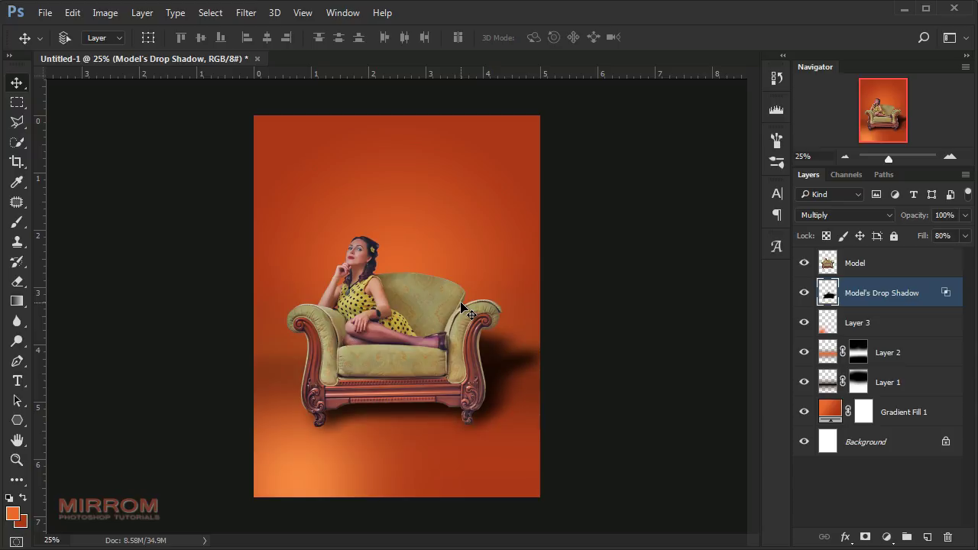
Step: Re-transform the shadow, skewing it about −6.54° and squashing it to 80.55% height
key(ctrl+t)
mouse_move(431, 294)
mouse_down()
mouse_move(453, 305)
mouse_move(453, 318)
mouse_up()
right_click(500, 362)
click(527, 162)
right_click(445, 329)
click(471, 99)
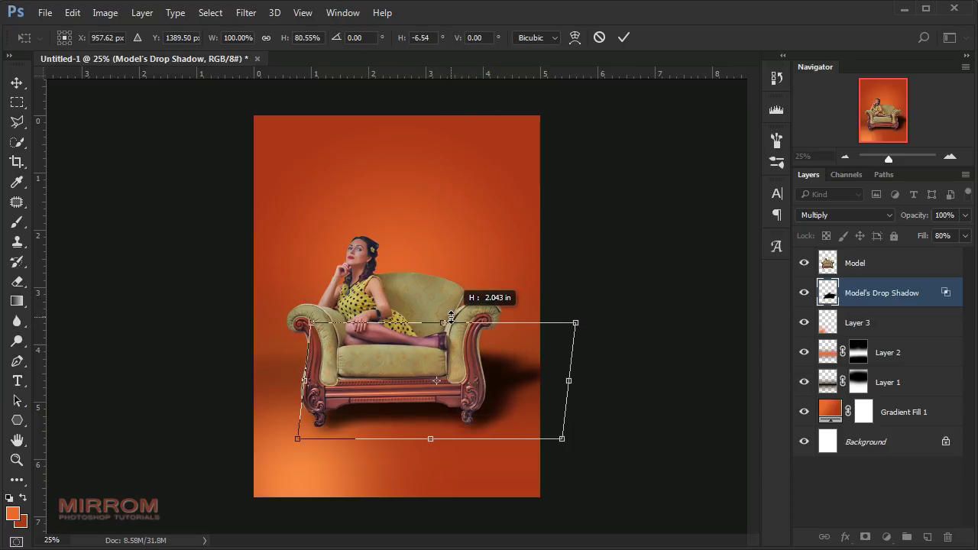
key(Return)
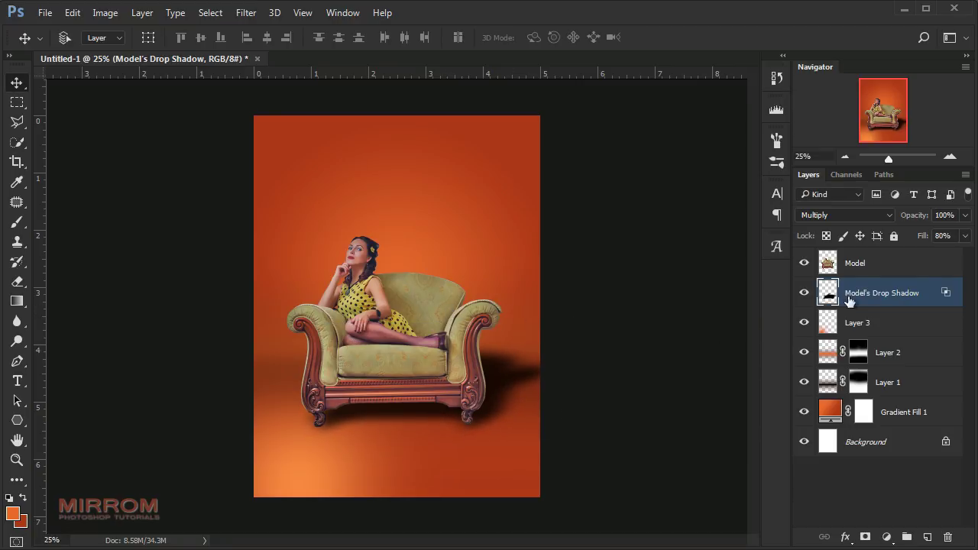
Step: Lower the Model's Drop Shadow layer opacity to 51% and zoom in to 50%
click(965, 215)
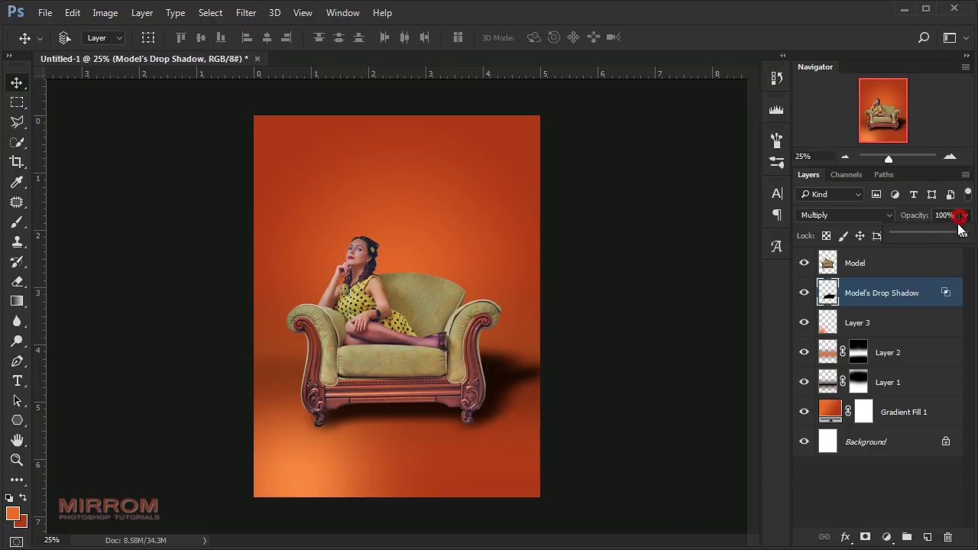
mouse_move(967, 232)
mouse_down()
mouse_move(940, 233)
mouse_move(944, 217)
mouse_up()
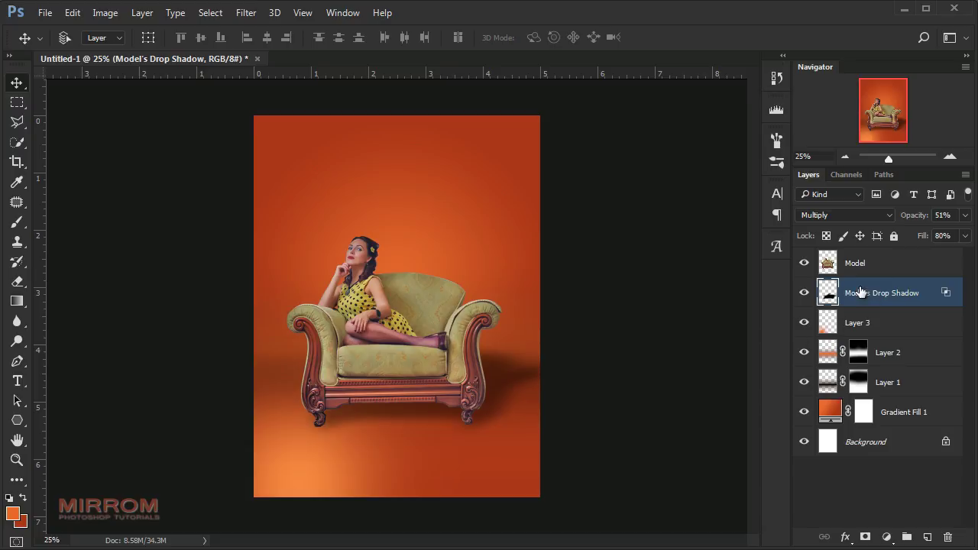
click(886, 267)
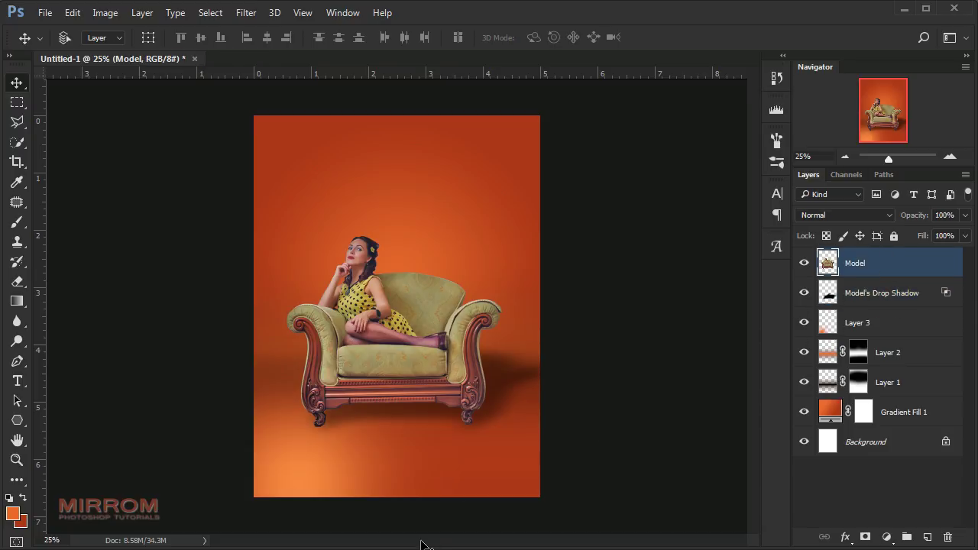
key(ctrl+plus)
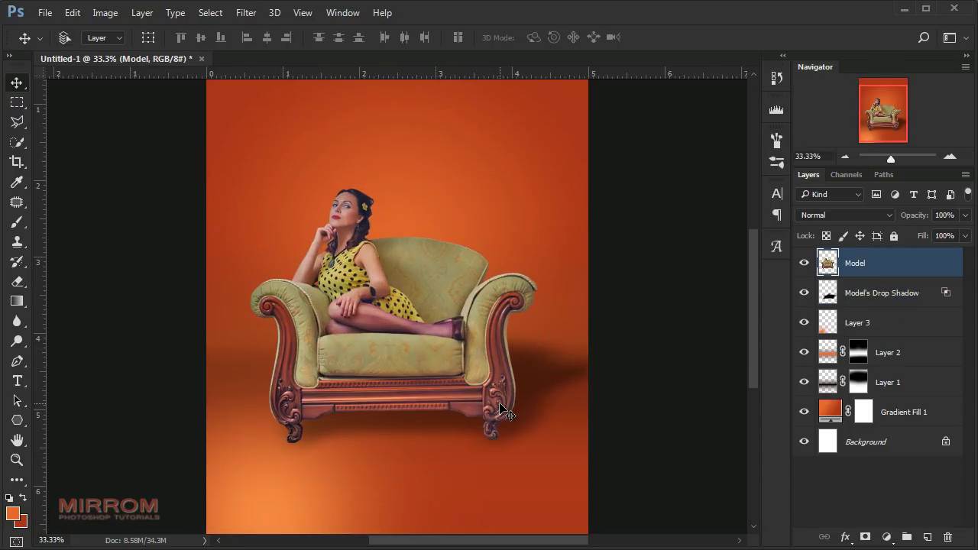
key(ctrl+plus)
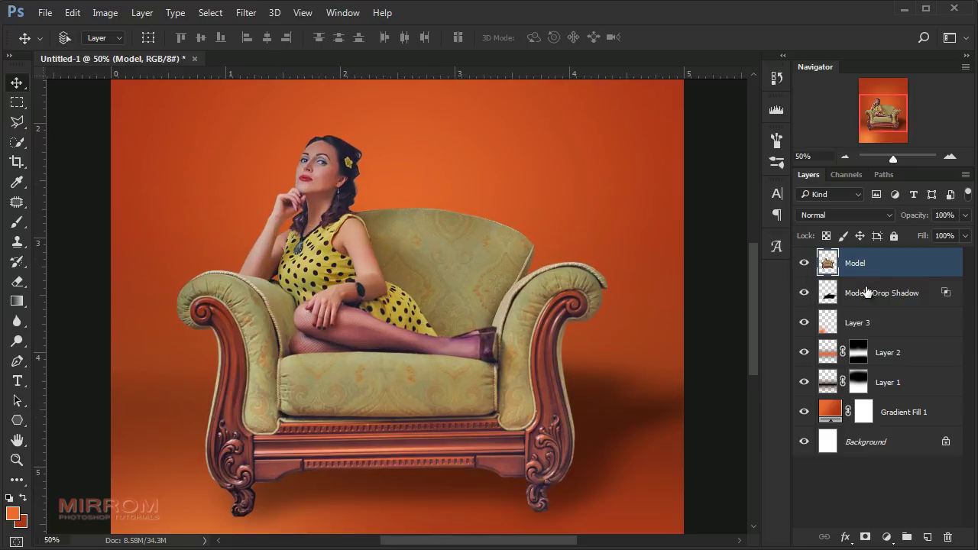
click(866, 293)
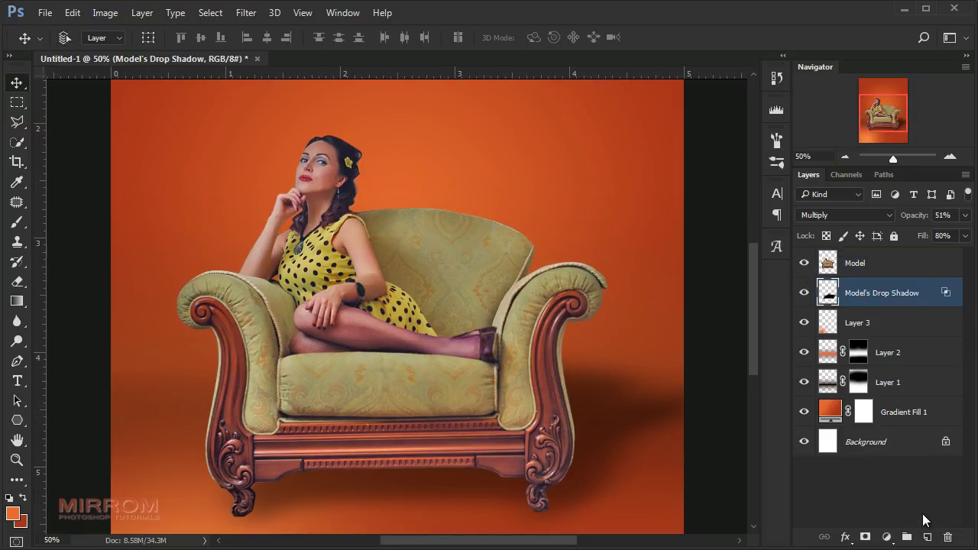
click(869, 263)
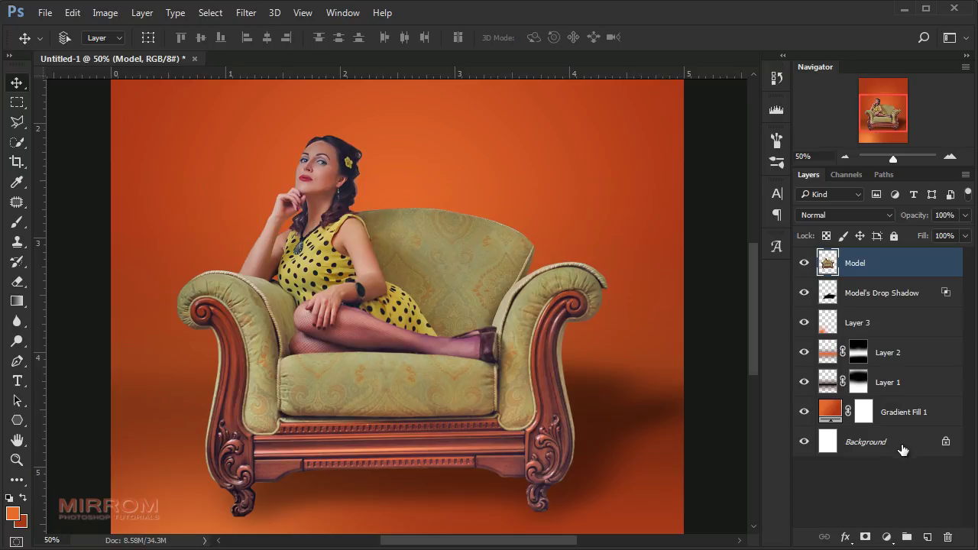
Step: Add a new Layer 4 clipped to Model in Screen mode, with an orange foreground colour
click(928, 537)
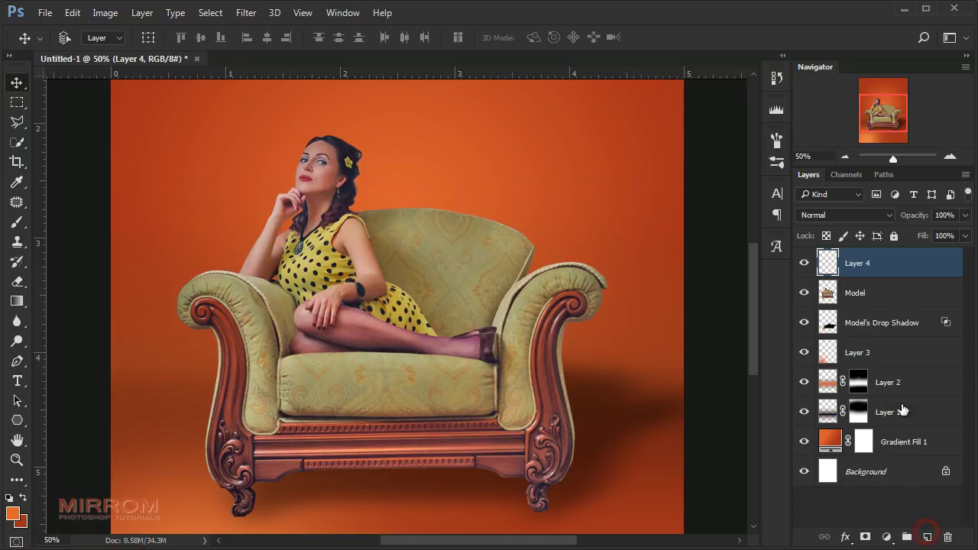
right_click(920, 266)
click(715, 353)
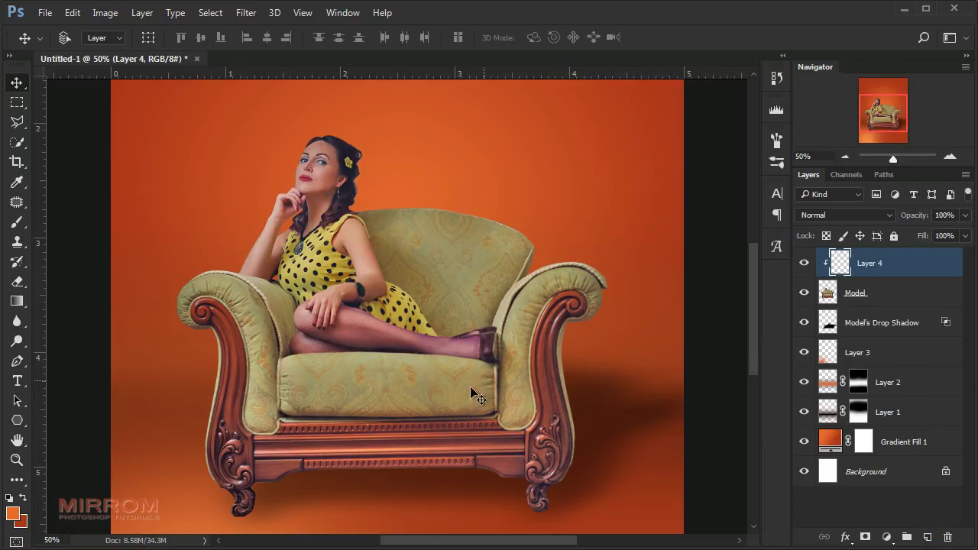
click(13, 514)
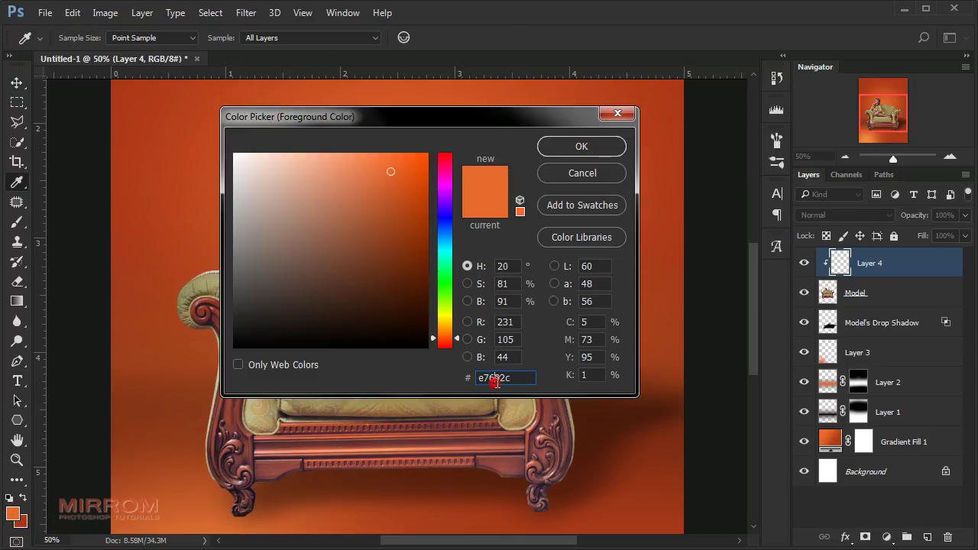
click(577, 151)
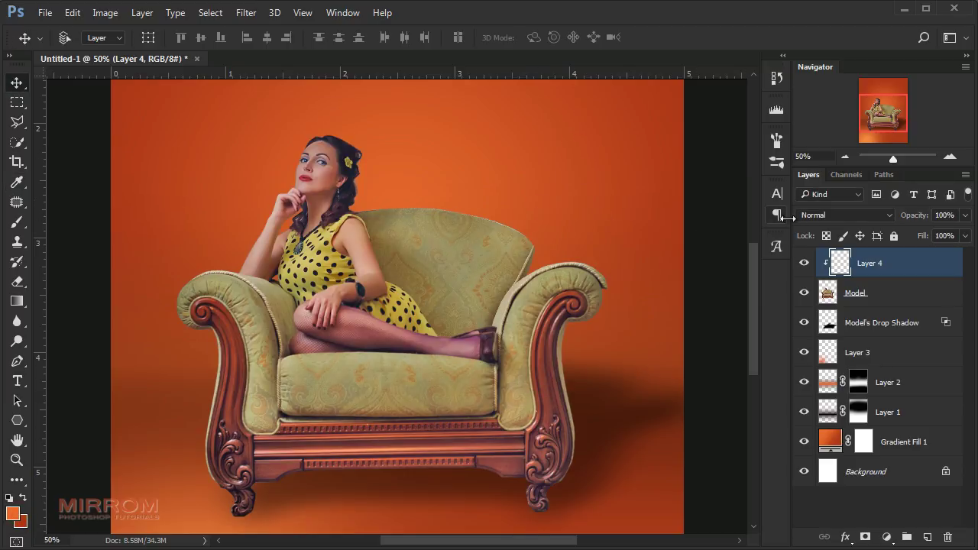
click(810, 215)
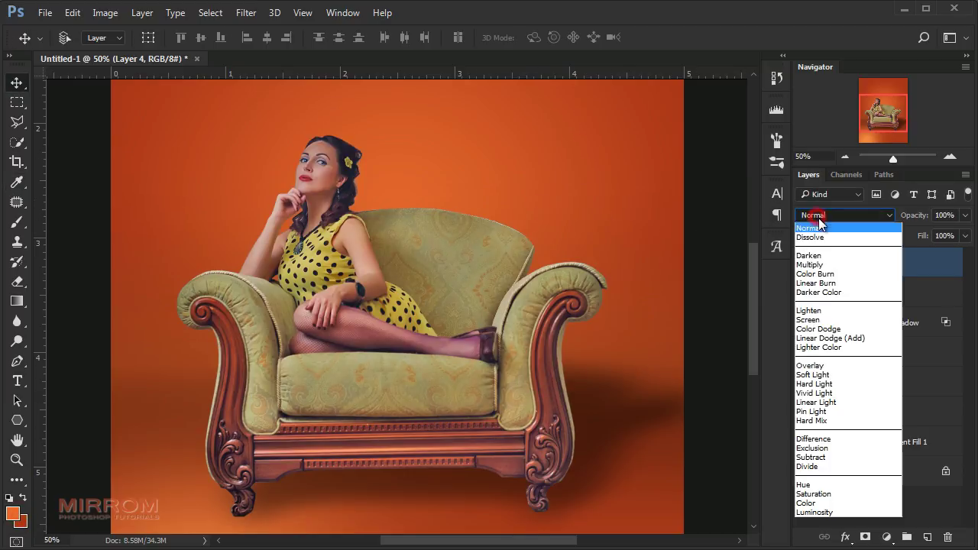
click(857, 321)
Step: Set up a small soft brush at about 11% opacity and zoom in on the model's face
click(17, 222)
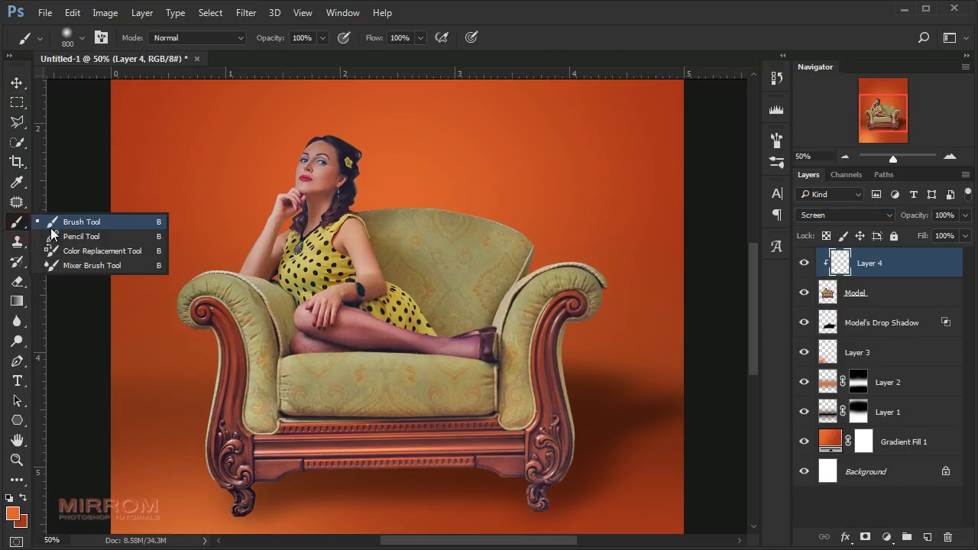
click(51, 229)
key(bracketleft)
key(bracketleft)
key(bracketleft)
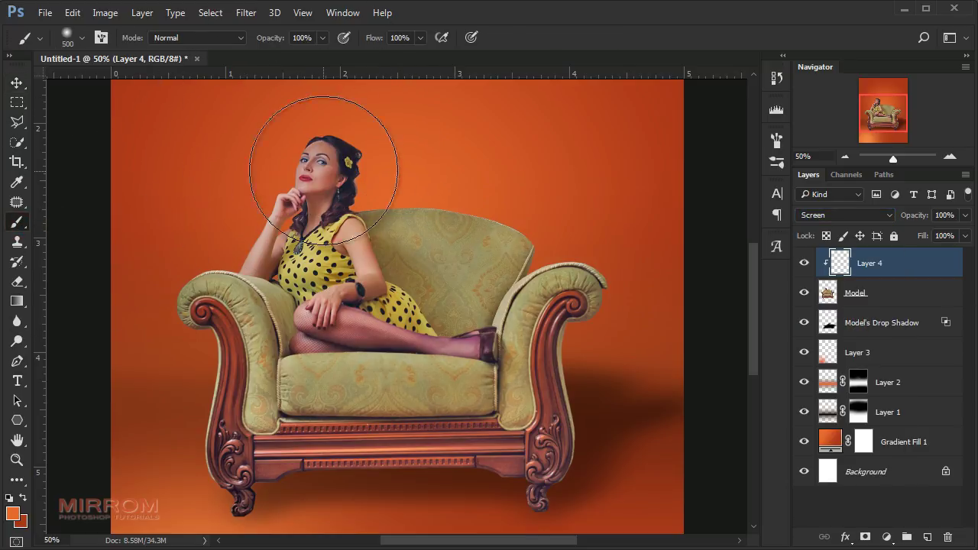
key(bracketleft)
key(bracketleft)
key(bracketleft)
click(323, 38)
drag(268, 56, 263, 56)
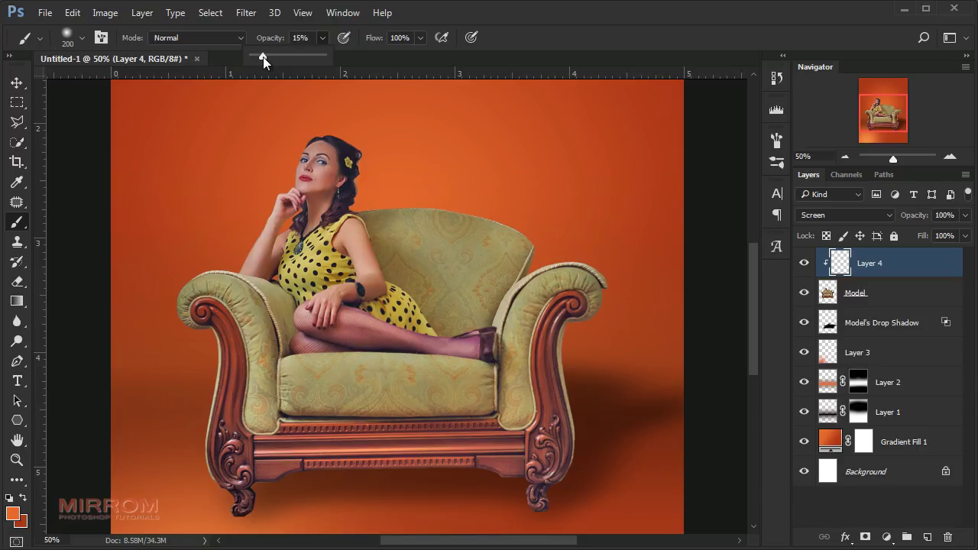
key(bracketleft)
key(bracketleft)
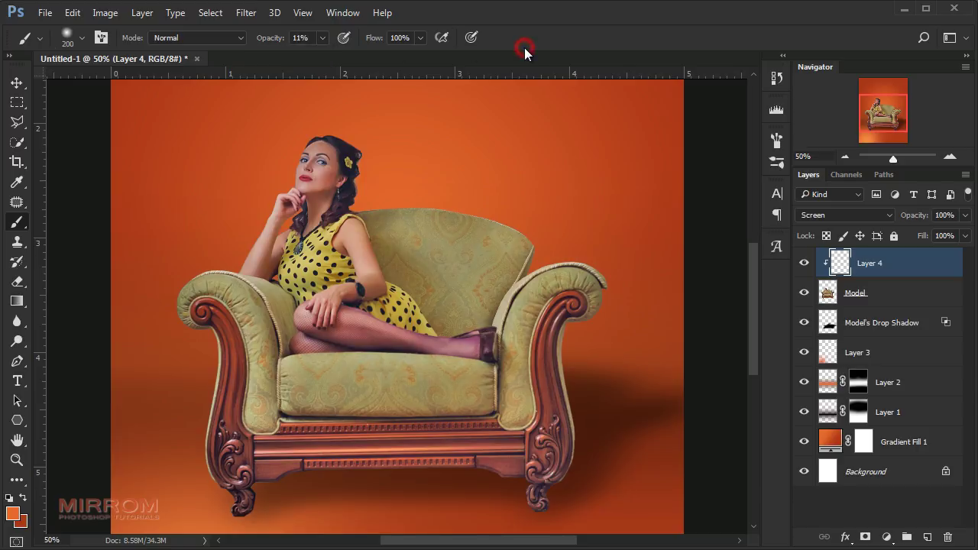
key(bracketleft)
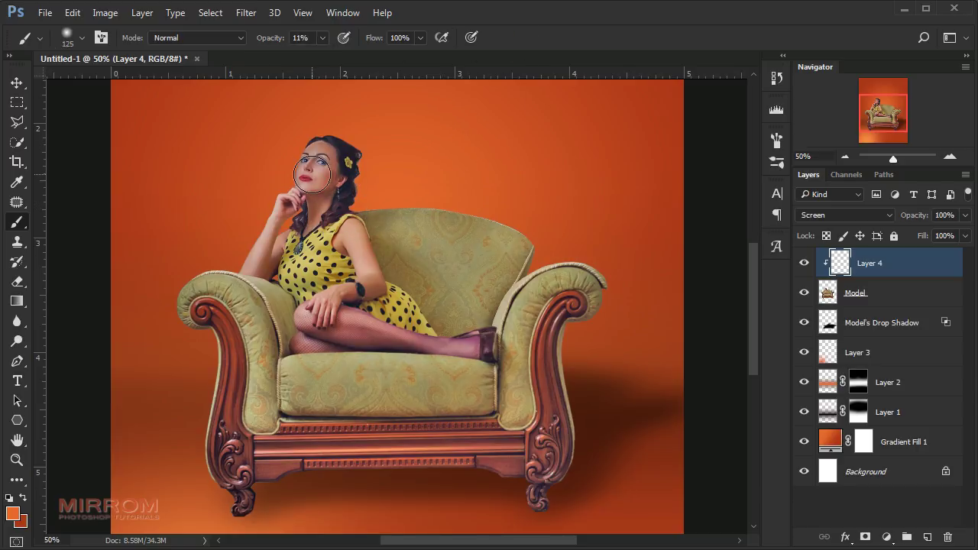
key(ctrl+plus)
scroll(290, 184, up, 2)
scroll(291, 183, up, 2)
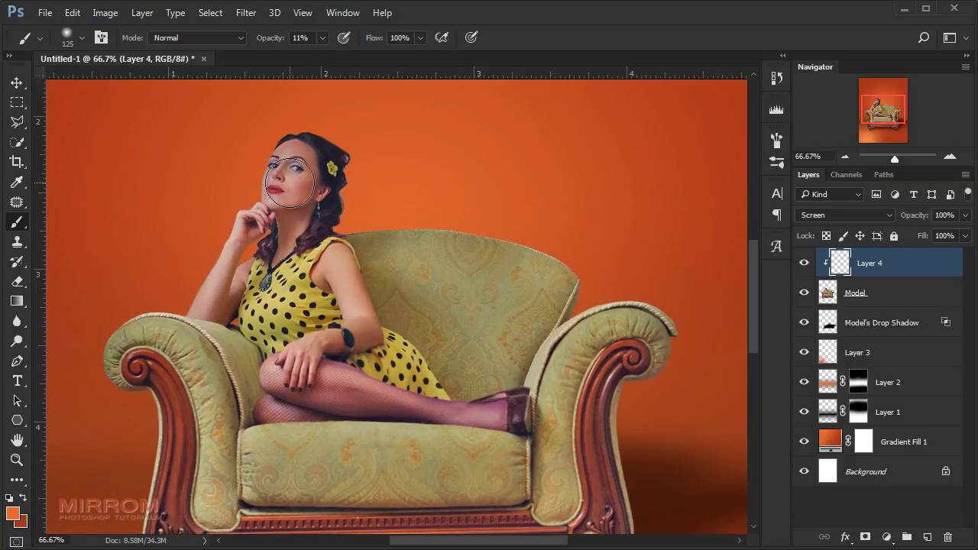
key(bracketleft)
key(bracketleft)
key(bracketleft)
Step: Paint faint orange light on the side of the face, undoing a too-bright stroke on the lips
key(bracketleft)
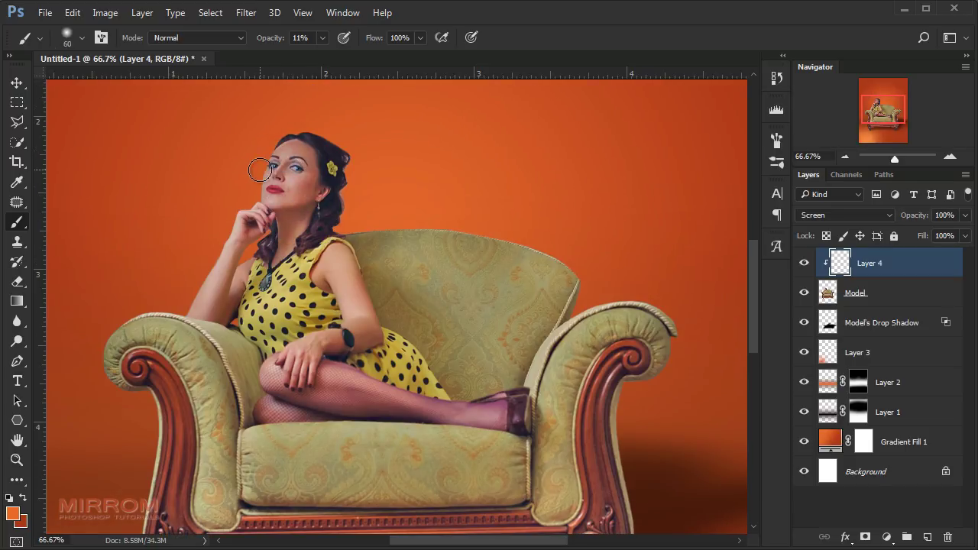
drag(267, 164, 265, 175)
key(bracketleft)
key(bracketleft)
key(bracketleft)
key(ctrl+plus)
scroll(226, 136, up, 2)
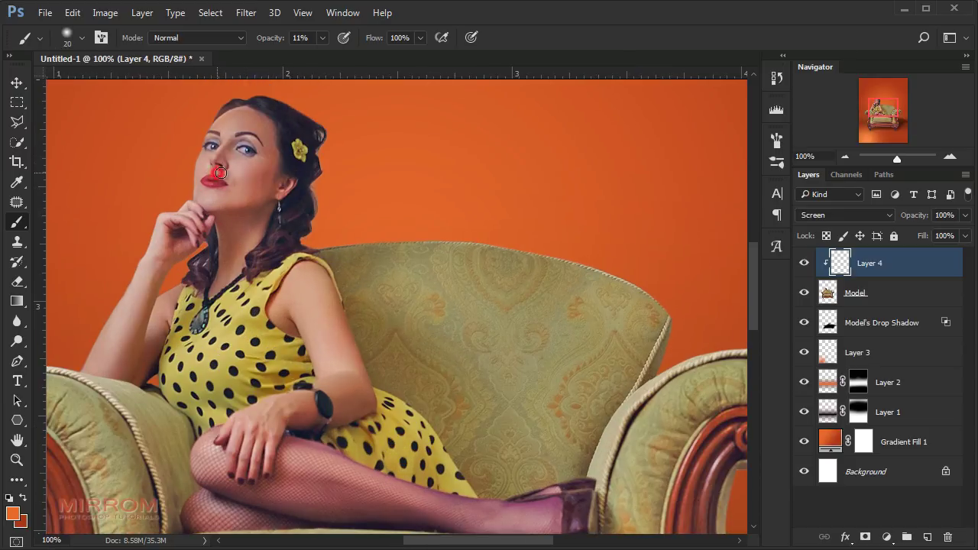
key(ctrl+z)
key(bracketright)
key(bracketright)
key(bracketright)
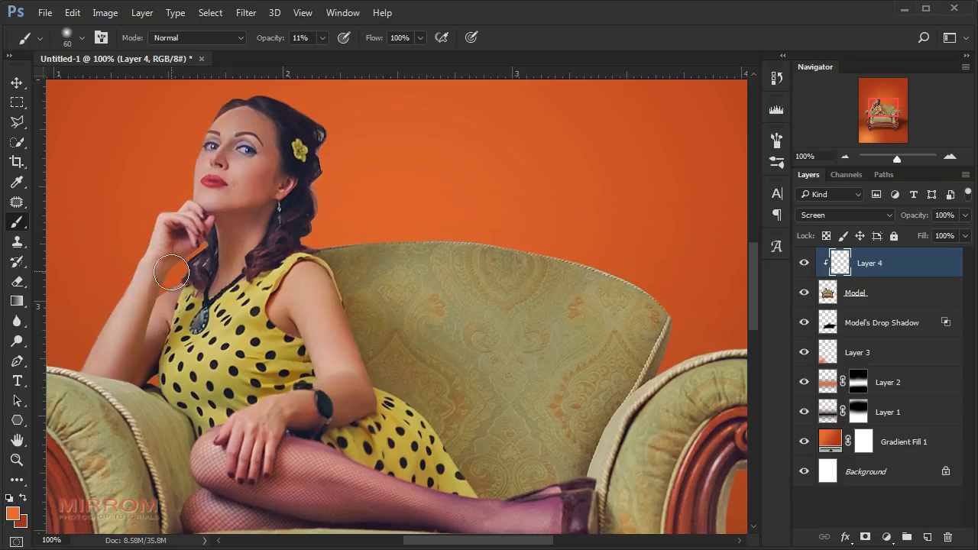
key(bracketleft)
key(bracketleft)
key(bracketleft)
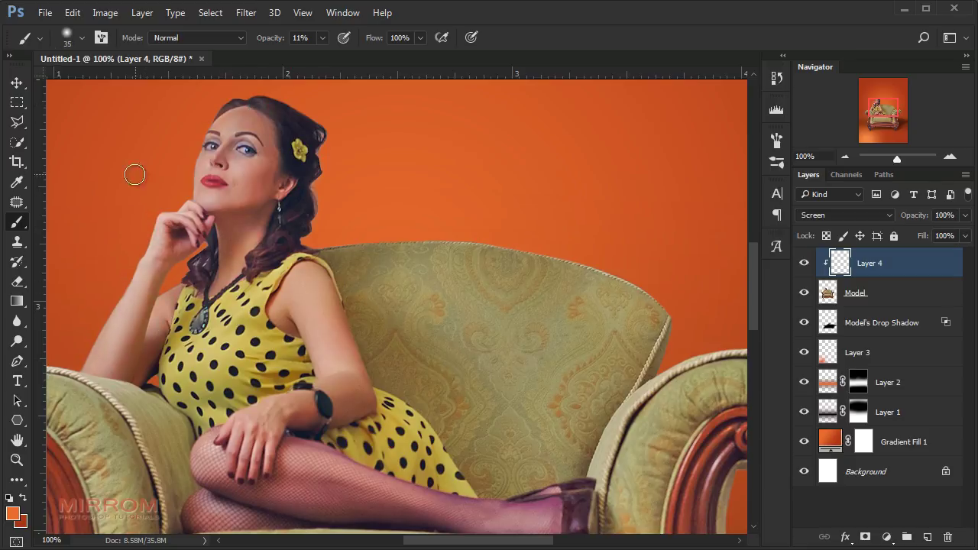
scroll(134, 175, down, 2)
key(bracketright)
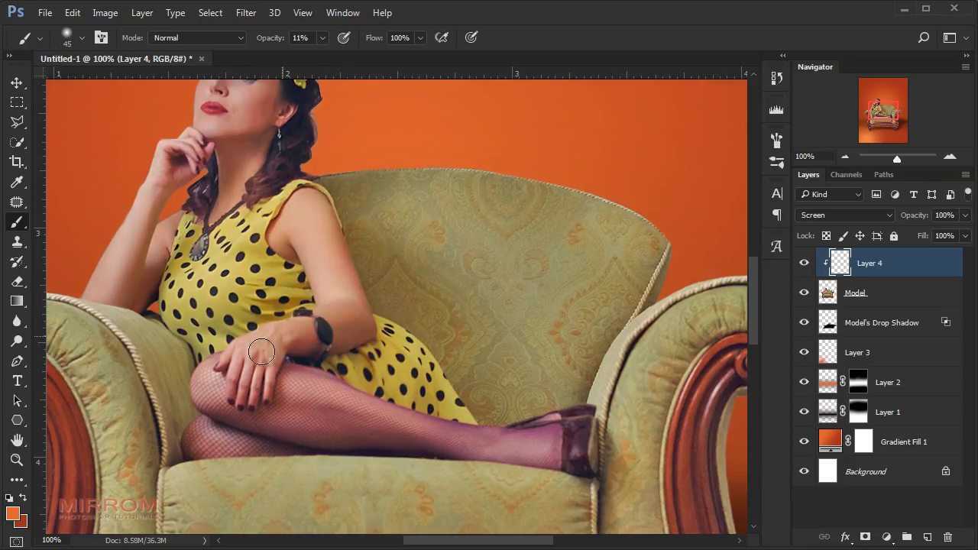
key(bracketright)
key(bracketright)
key(bracketright)
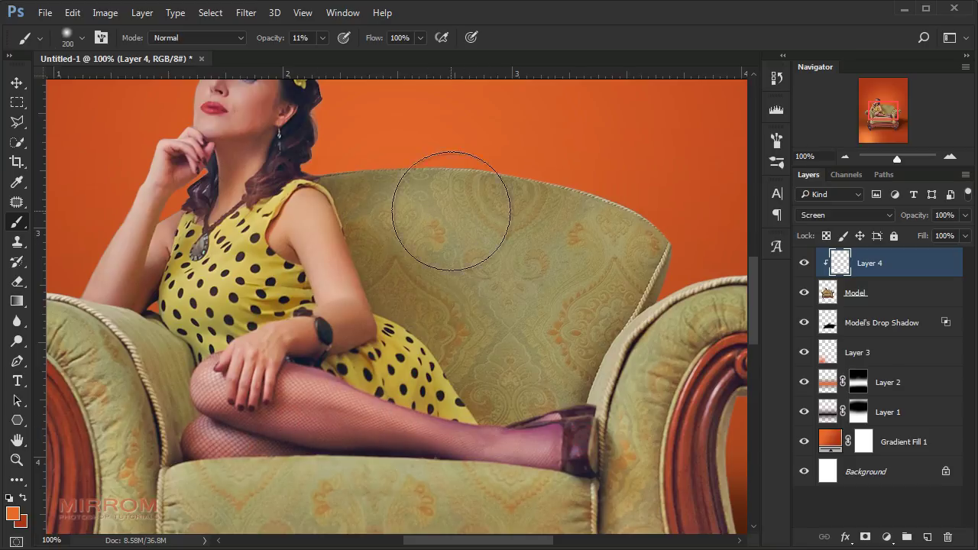
key(ctrl+minus)
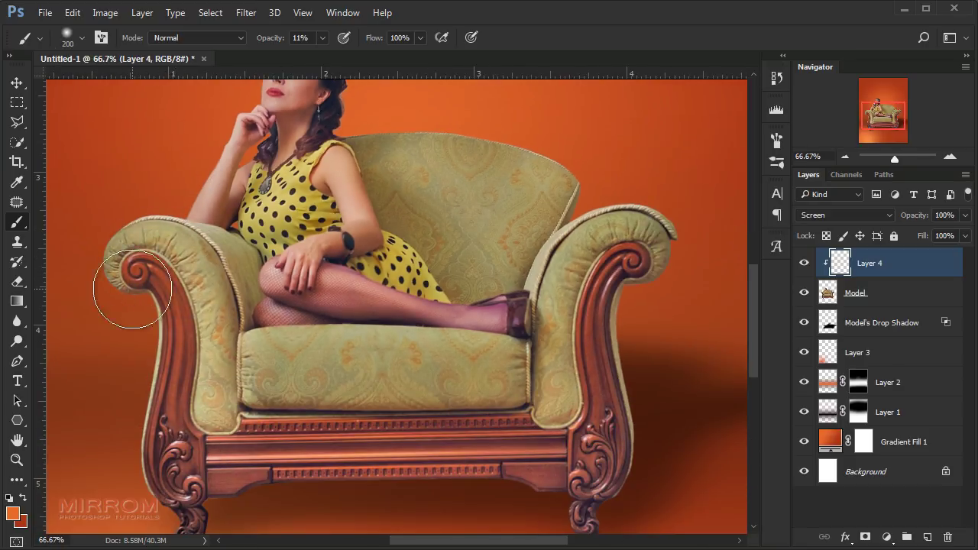
key(bracketleft)
scroll(214, 244, down, 2)
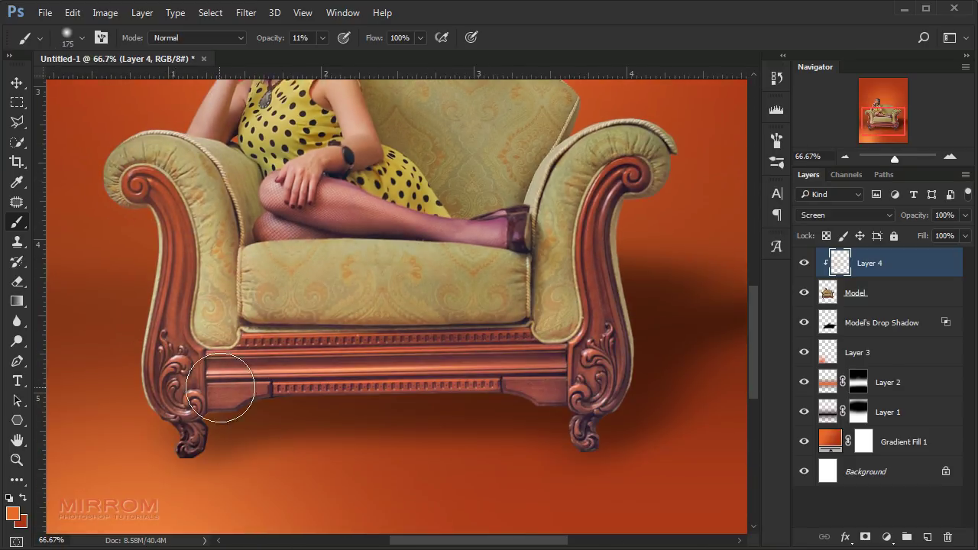
Step: Brighten the armchair's front rail with an orange brush stroke
drag(220, 388, 367, 386)
key(bracketleft)
key(bracketleft)
key(bracketleft)
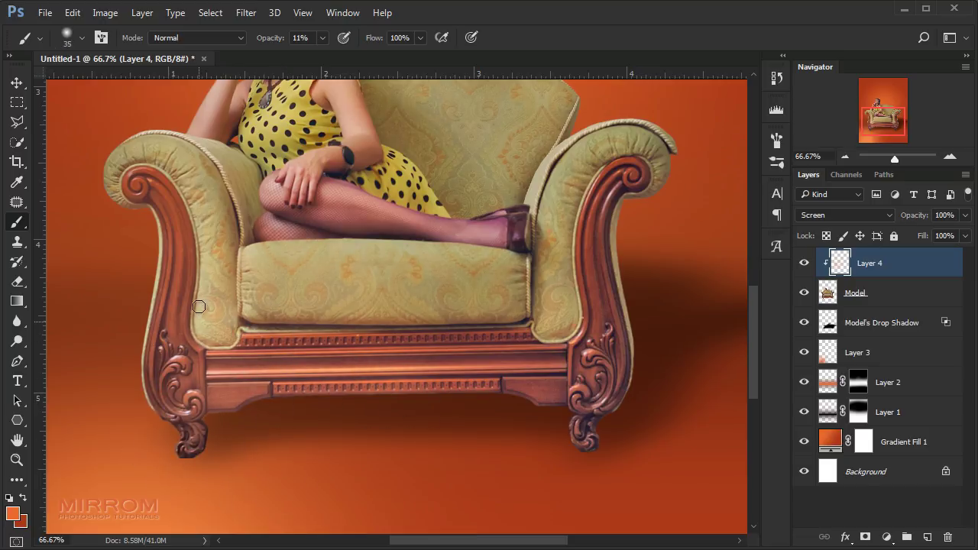
key(bracketright)
key(bracketright)
key(bracketright)
scroll(504, 305, up, 2)
scroll(443, 324, up, 1)
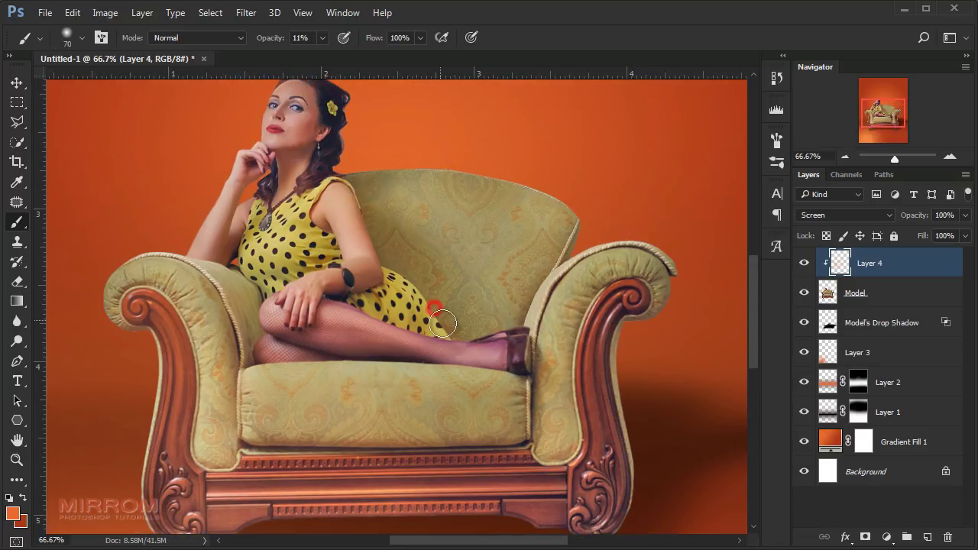
scroll(442, 324, up, 1)
key(bracketleft)
key(bracketleft)
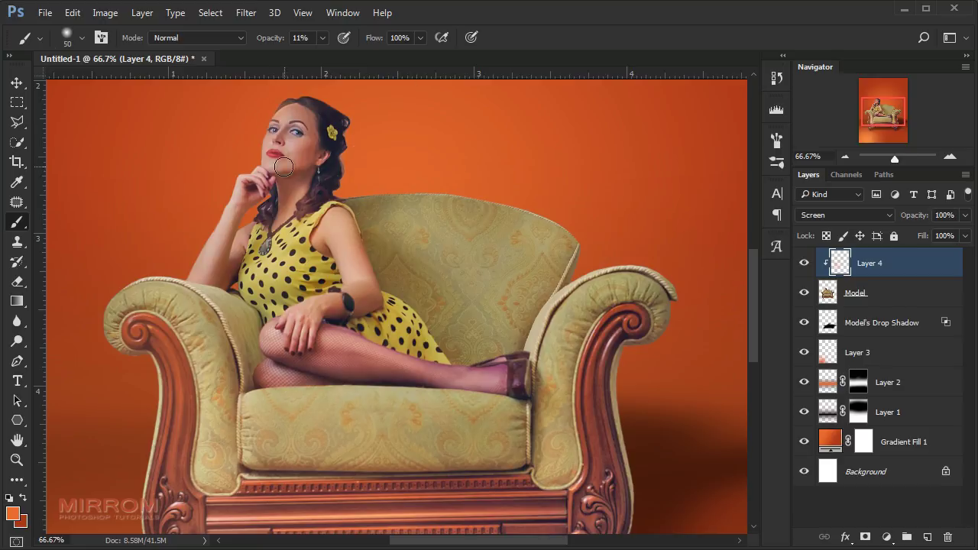
key(bracketleft)
key(bracketleft)
scroll(284, 167, down, 1)
scroll(603, 329, down, 1)
Step: Add a clipped Multiply Layer 5 above Model with a darker red-orange foreground colour
click(862, 295)
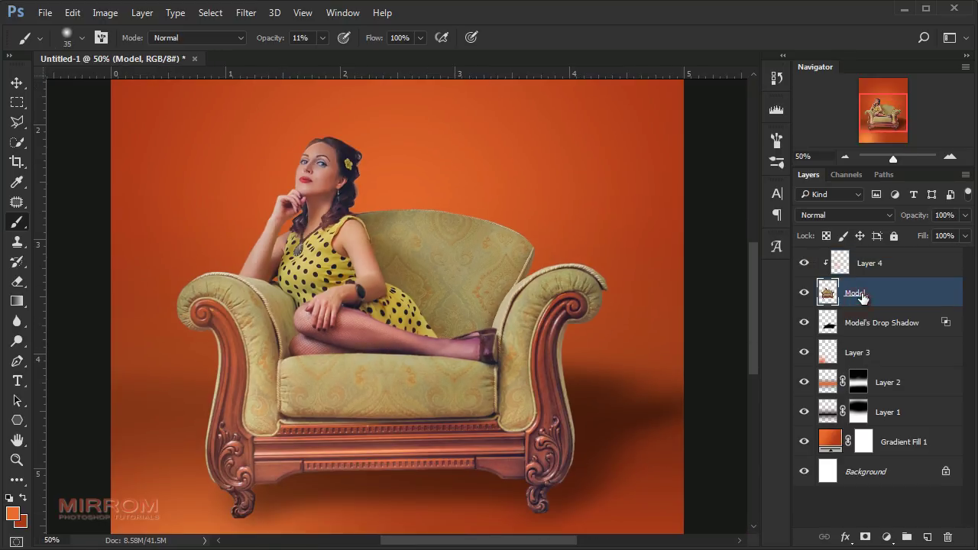
click(926, 539)
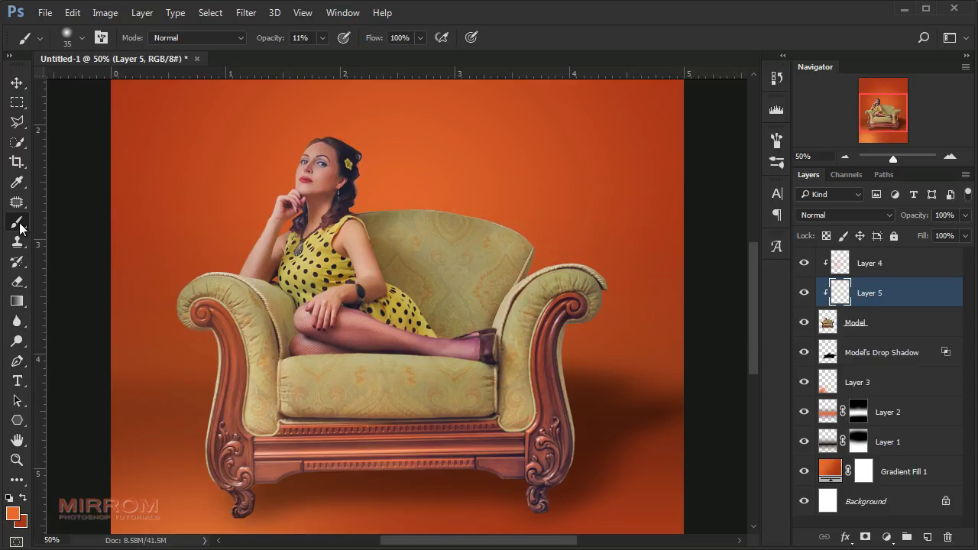
click(17, 510)
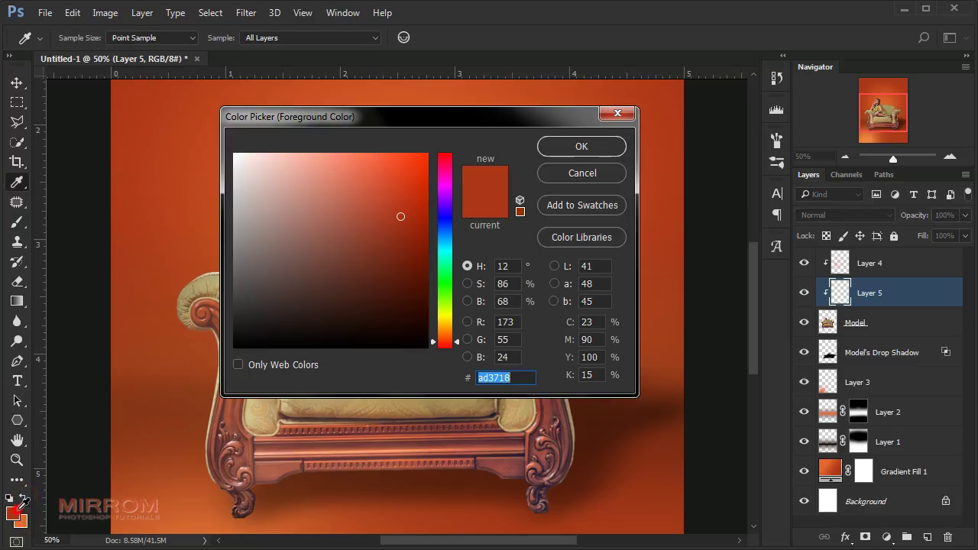
click(609, 148)
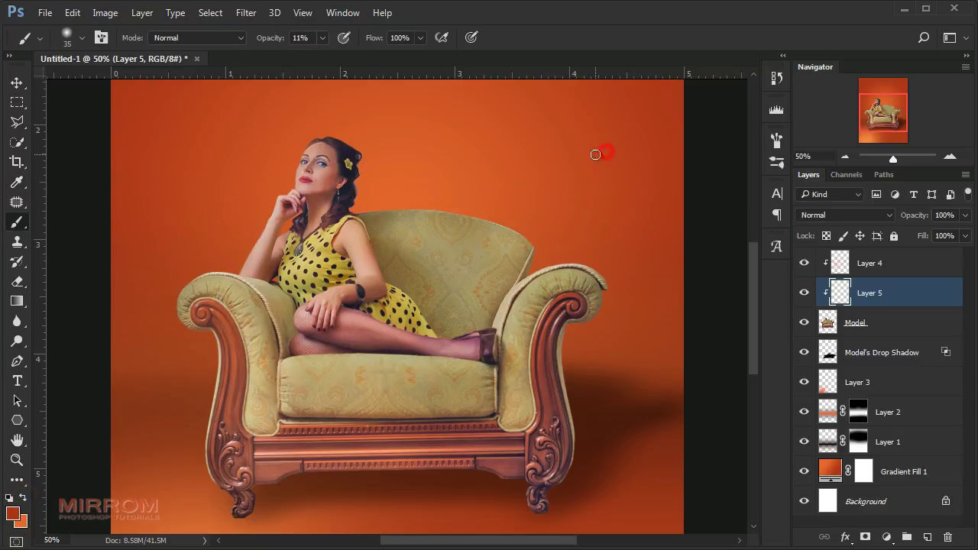
click(825, 215)
click(833, 264)
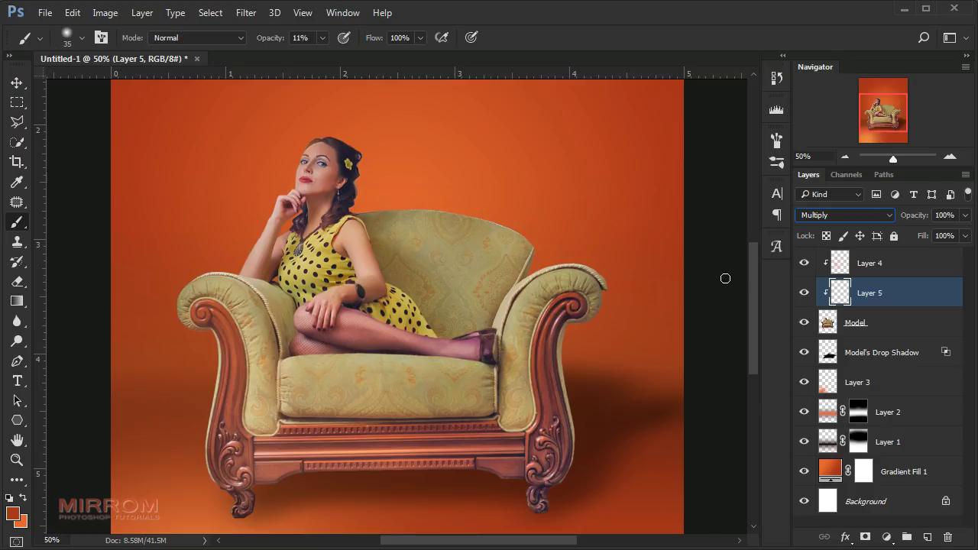
Step: Paint broad soft shading on the armchair's right side and along the right armrest
key(bracketright)
key(bracketright)
key(bracketright)
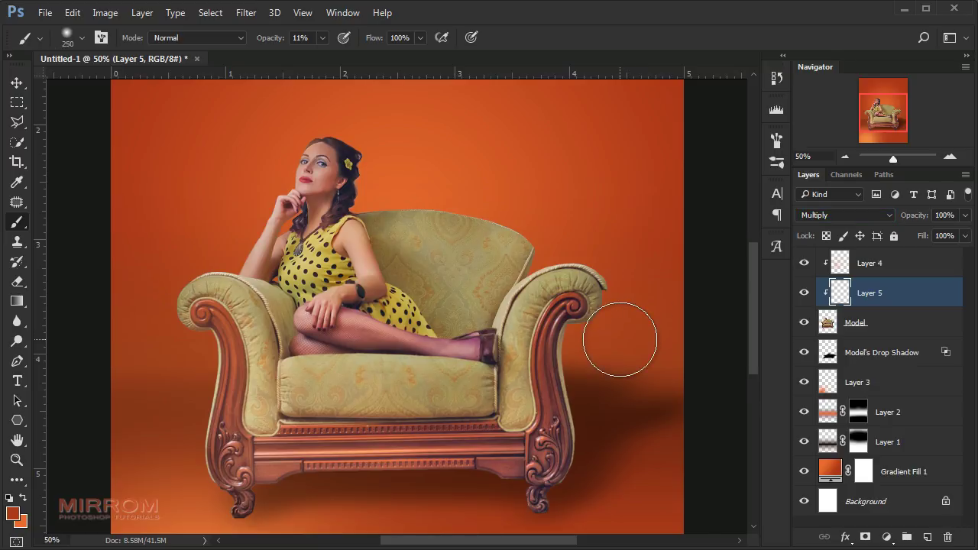
scroll(622, 334, down, 2)
key(bracketright)
key(bracketright)
key(bracketright)
mouse_move(604, 257)
mouse_down()
mouse_move(573, 328)
mouse_move(626, 234)
mouse_up()
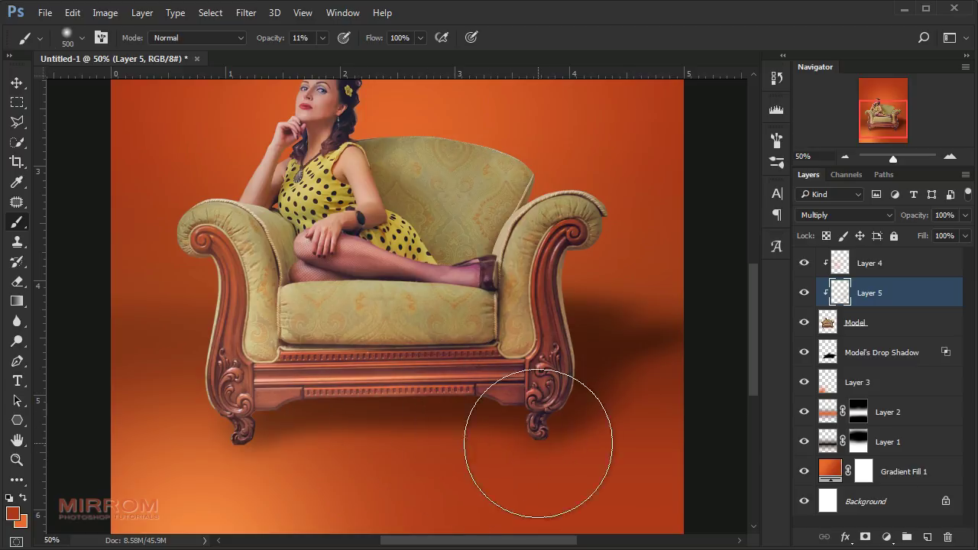
key(bracketleft)
key(bracketleft)
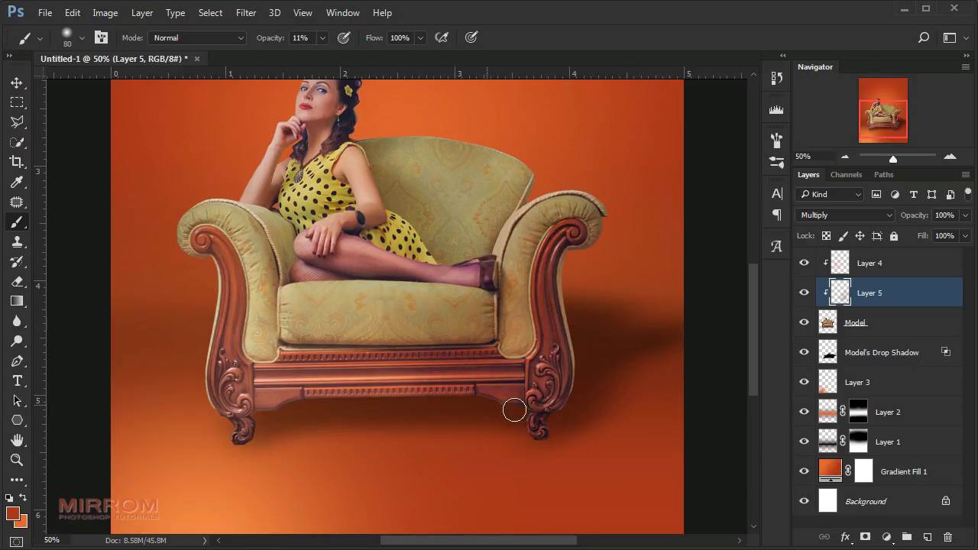
drag(573, 321, 586, 304)
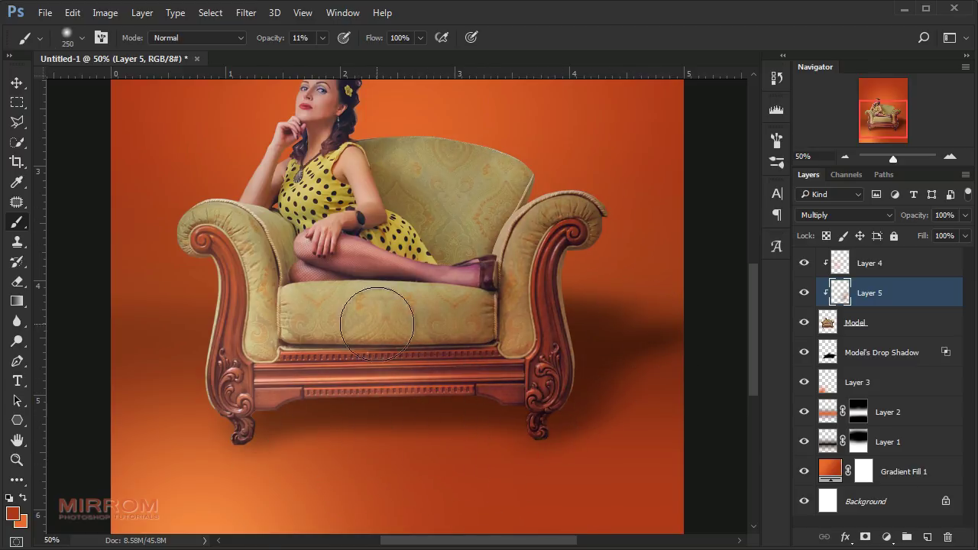
key(bracketleft)
key(bracketleft)
key(bracketleft)
Step: Dab small shadows beside the earlobe, the hair and the hair by the neck
scroll(359, 298, up, 1)
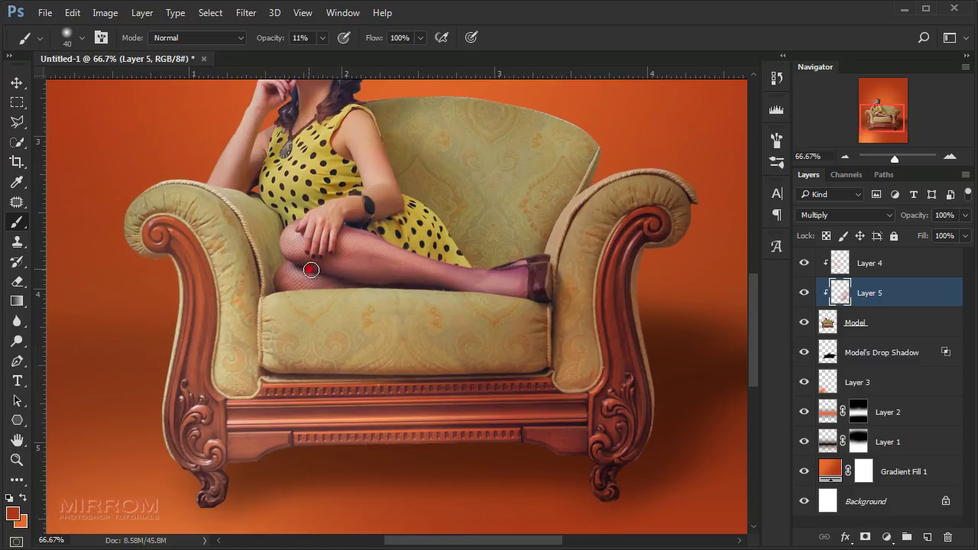
scroll(431, 234, up, 2)
key(bracketright)
key(bracketright)
key(bracketright)
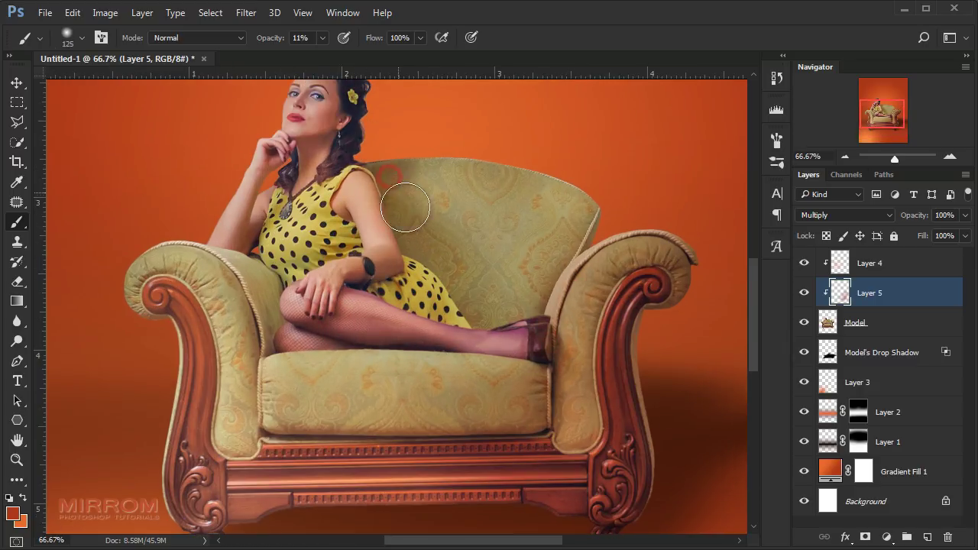
key(bracketleft)
key(bracketleft)
key(bracketleft)
key(bracketleft)
key(bracketleft)
key(bracketleft)
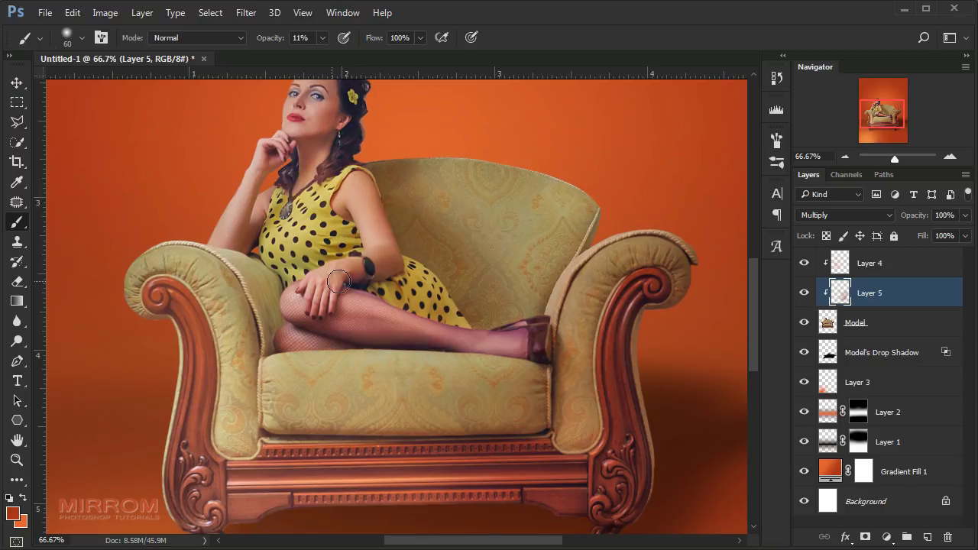
scroll(396, 294, up, 1)
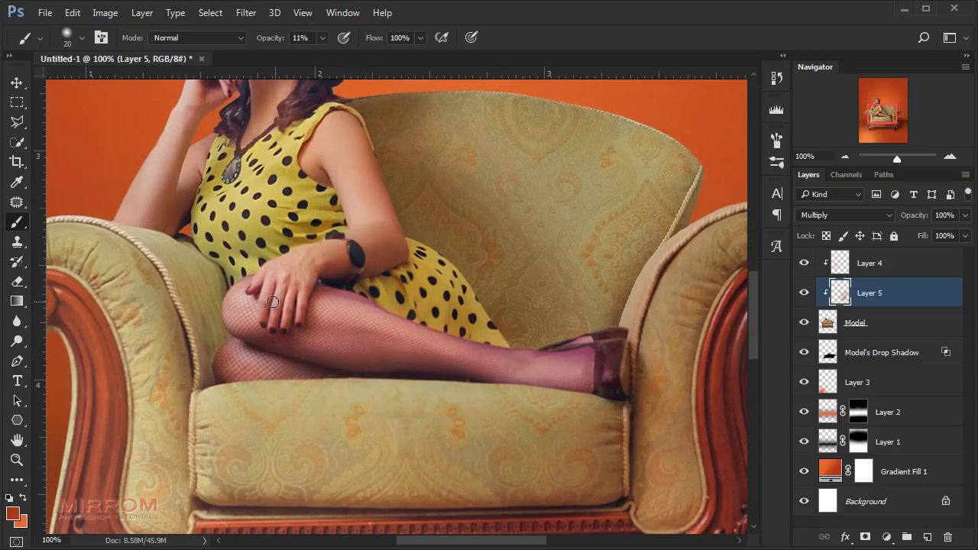
scroll(273, 302, up, 2)
key(bracketright)
key(bracketright)
key(bracketright)
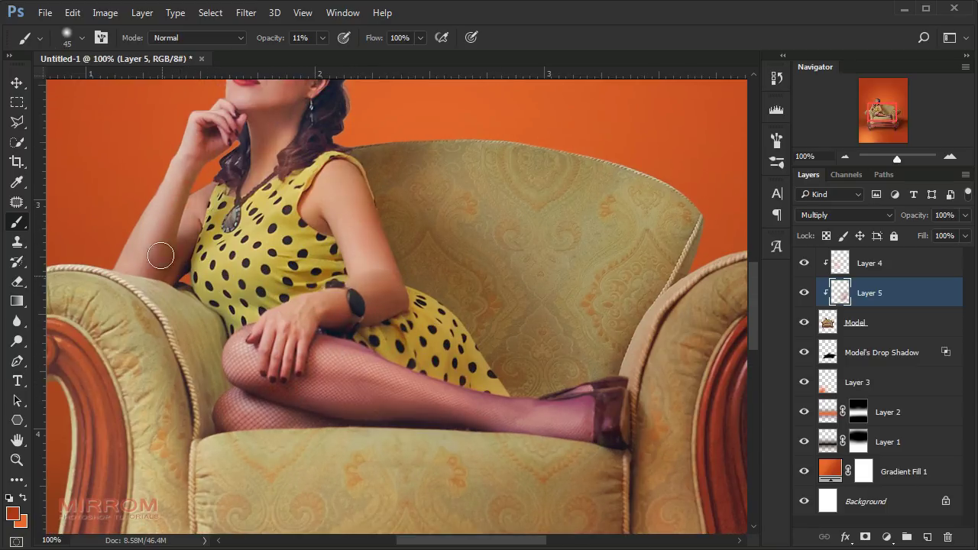
scroll(270, 289, up, 3)
key(bracketright)
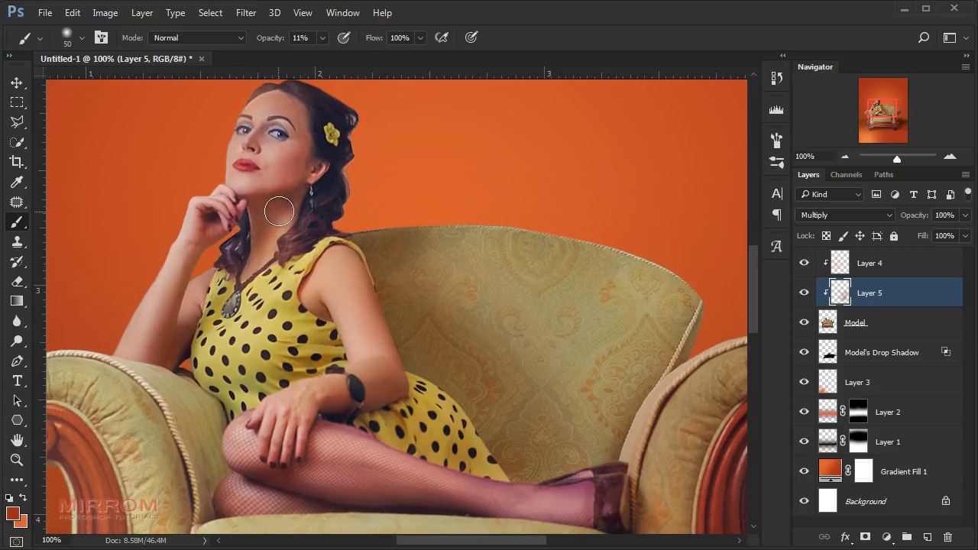
key(bracketleft)
key(bracketleft)
key(bracketleft)
click(301, 188)
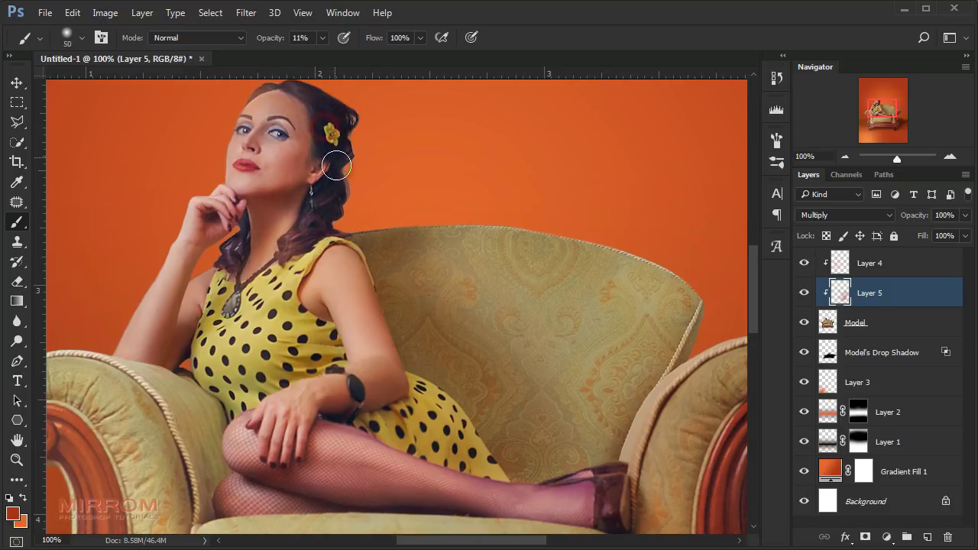
click(361, 155)
key(bracketleft)
key(bracketleft)
key(bracketleft)
click(314, 233)
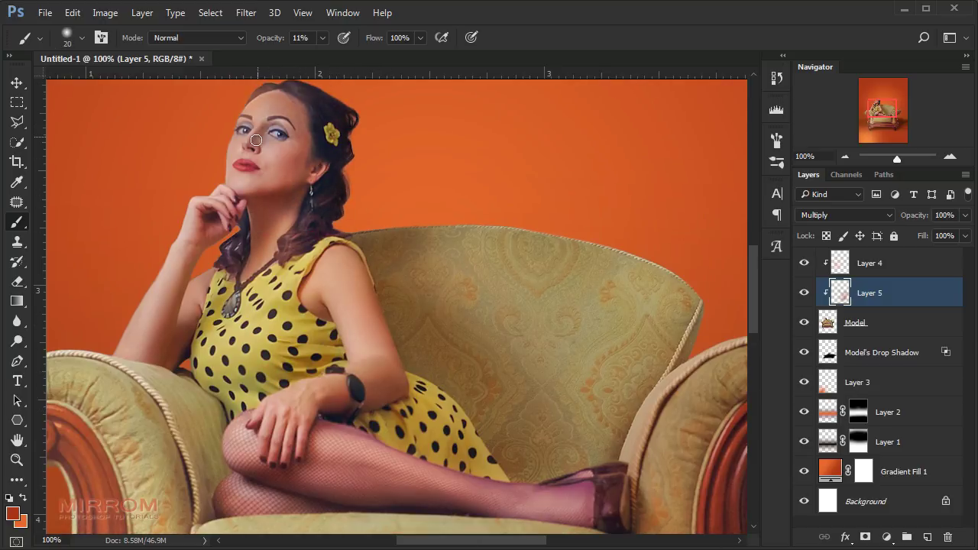
key(bracketleft)
key(bracketleft)
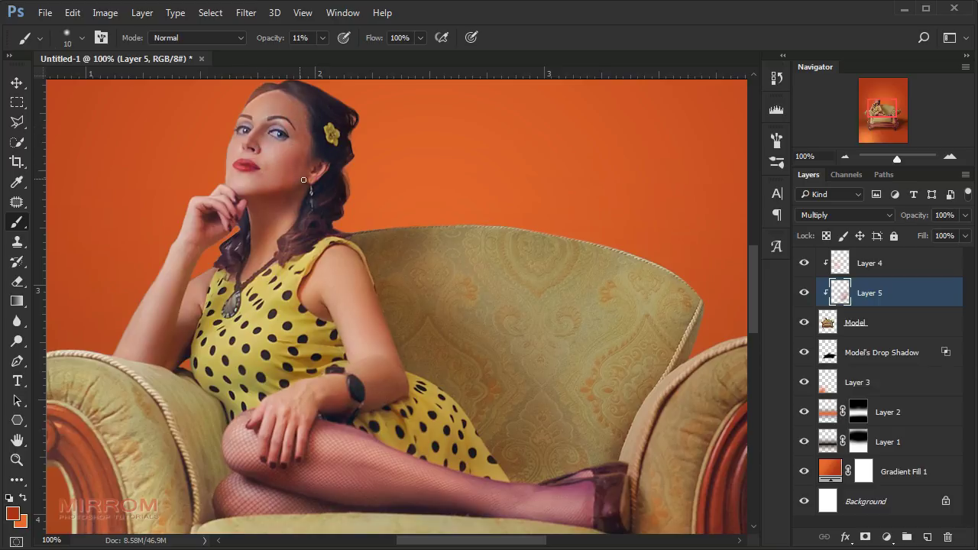
key(bracketright)
key(bracketright)
key(bracketright)
Step: Fit the canvas in view, set the brush size to 40, then zoom out
key(ctrl+0)
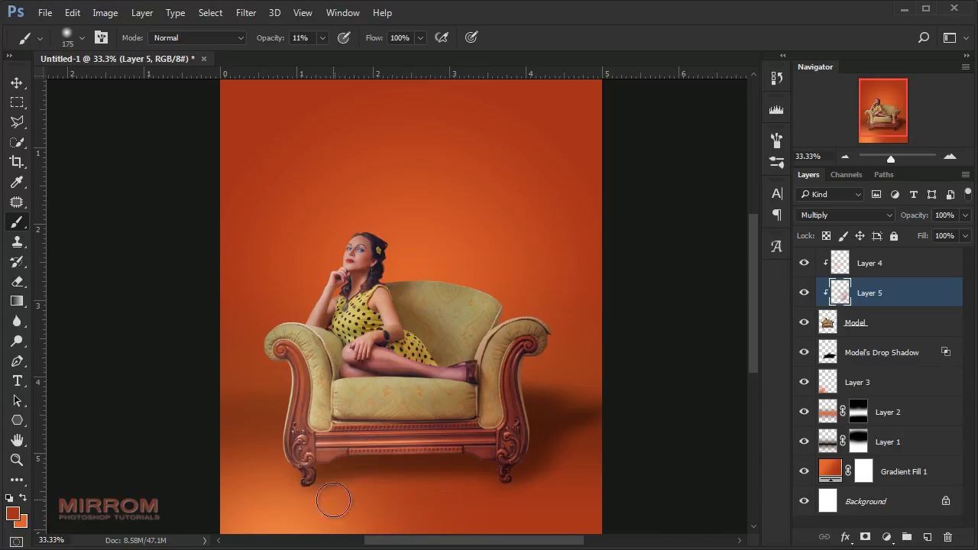
key(bracketright)
key(bracketright)
key(bracketright)
key(ctrl+plus)
key(bracketleft)
key(bracketleft)
key(bracketleft)
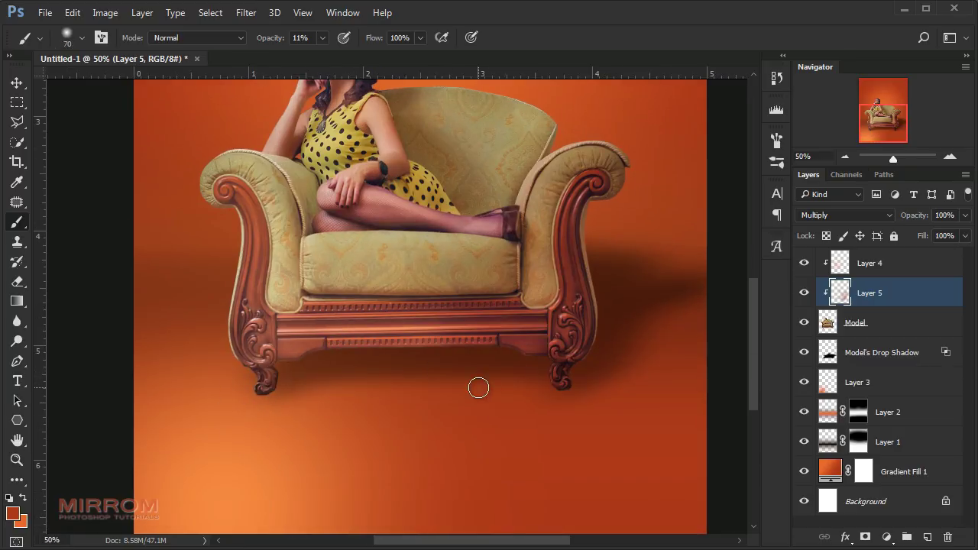
key(ctrl+minus)
Step: Nudge the Layer 3 glow down and enlarge it toward the lower left with Free Transform
key(v)
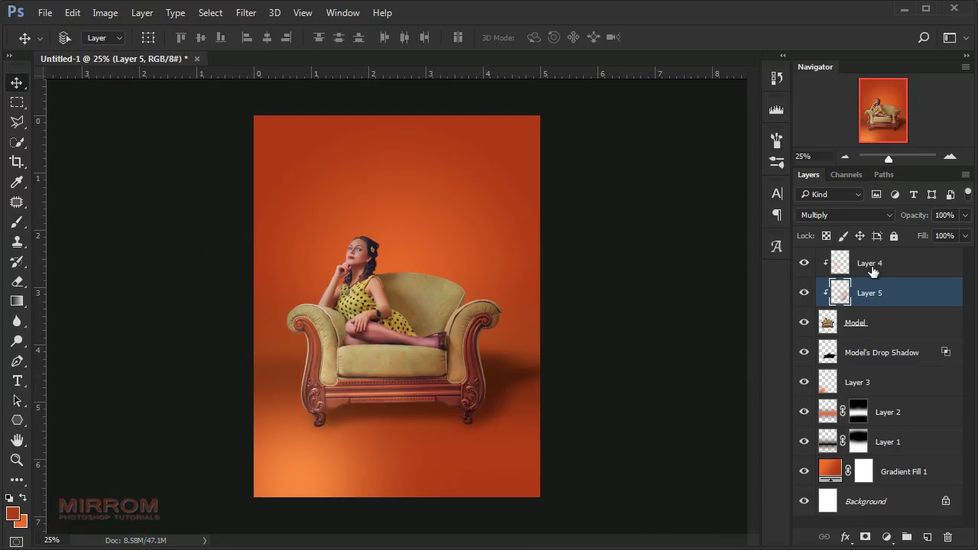
click(814, 268)
click(813, 380)
click(805, 384)
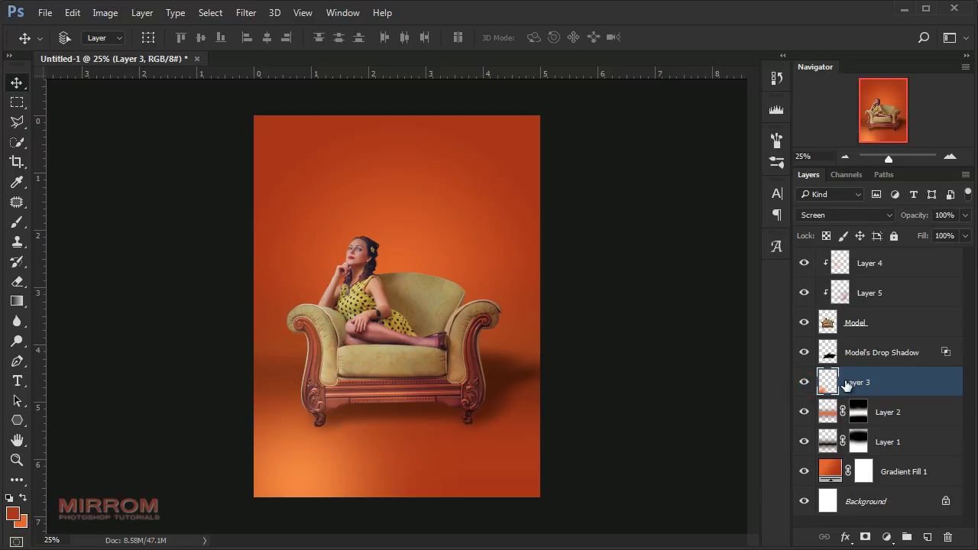
drag(416, 488, 330, 481)
key(ctrl+minus)
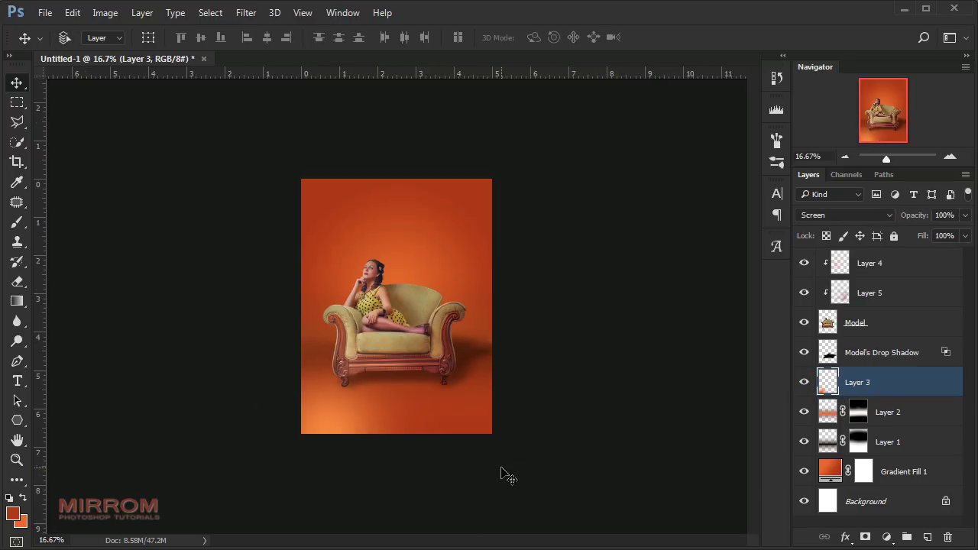
key(ctrl+t)
key(ctrl+minus)
drag(257, 490, 245, 497)
key(Return)
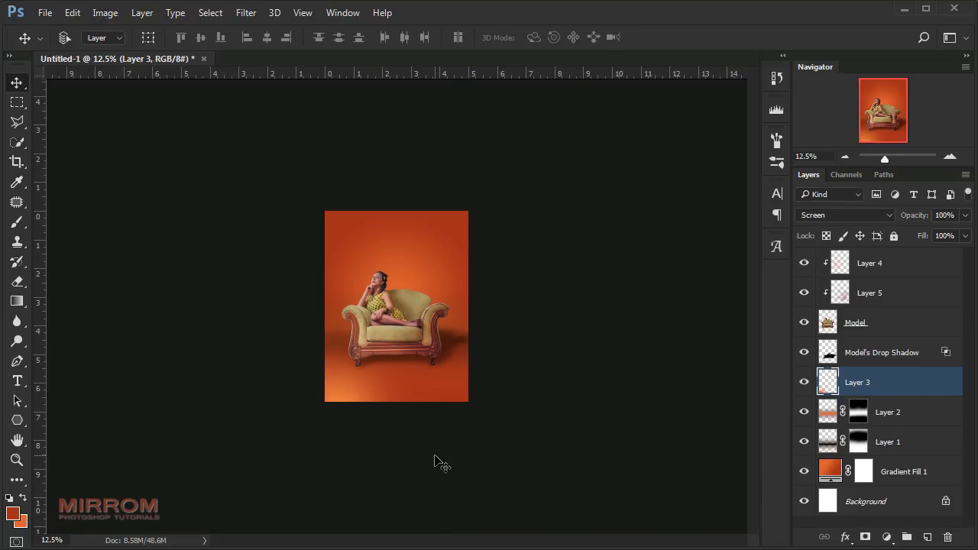
key(ctrl+plus)
Step: Add a clipped Brightness/Contrast adjustment above Layer 4 with Brightness -22 and Contrast 16
click(898, 268)
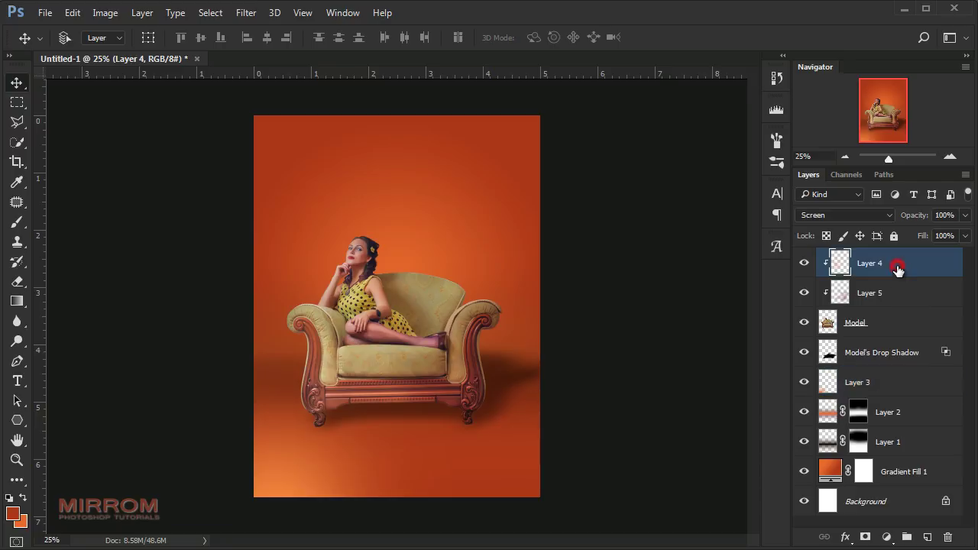
click(886, 538)
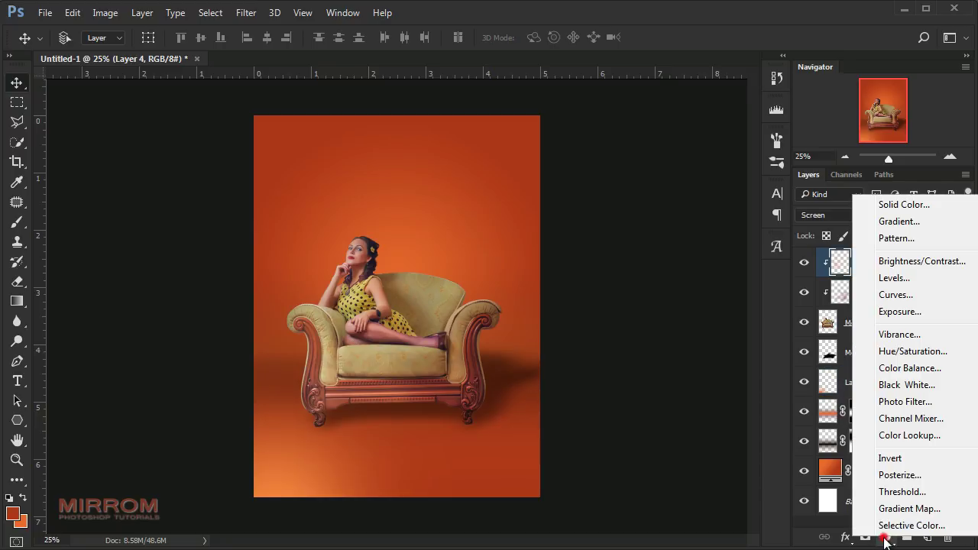
click(898, 260)
drag(733, 202, 680, 201)
click(656, 446)
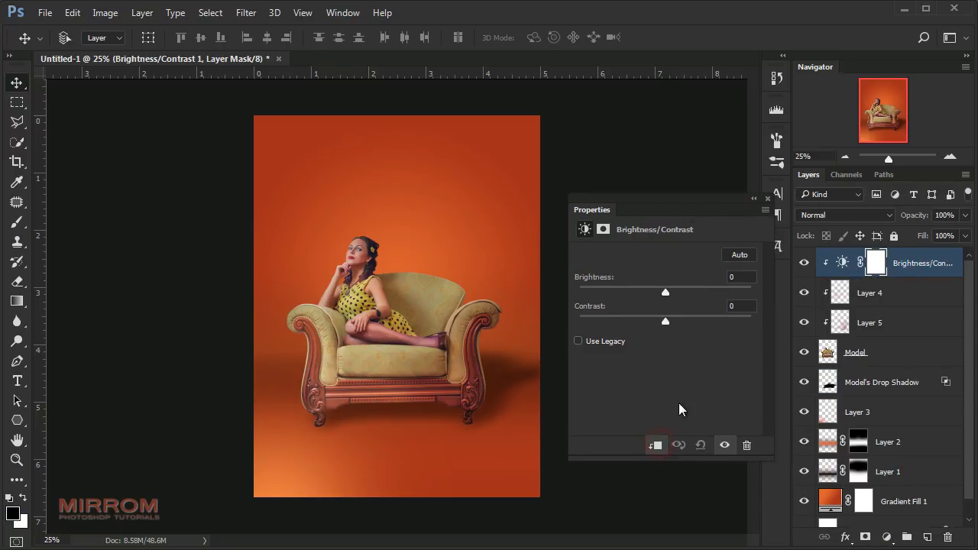
drag(670, 297, 654, 292)
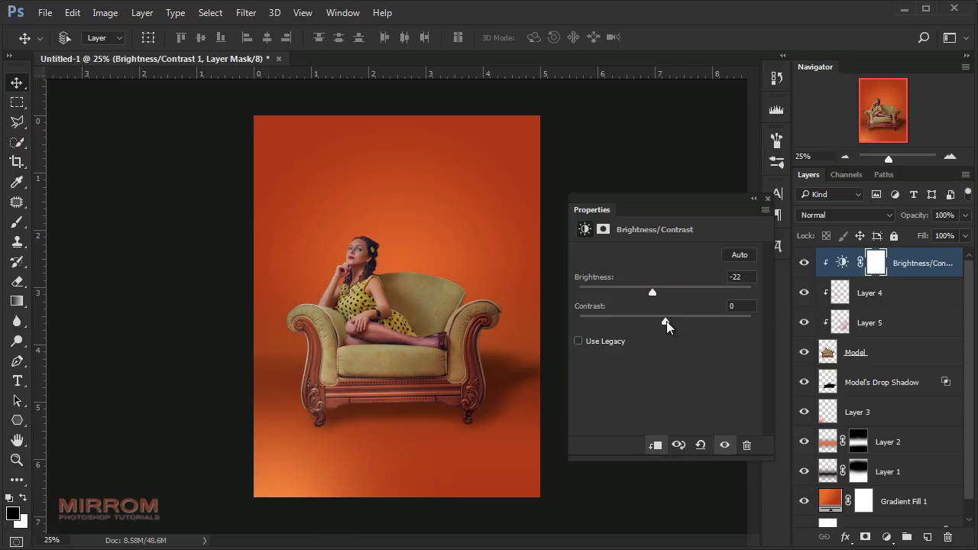
drag(666, 322, 678, 322)
click(768, 200)
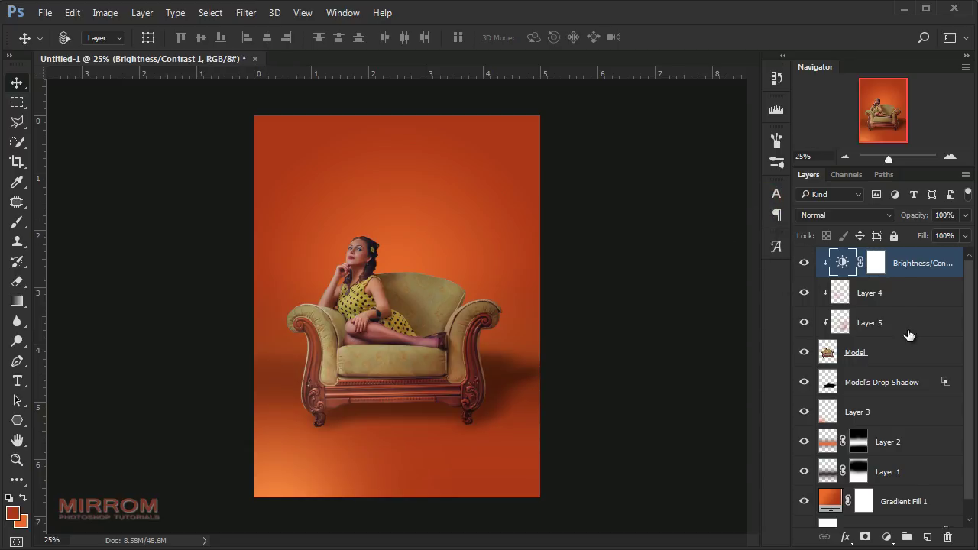
Step: On a new clipped Layer 6, paint a large soft #e7692c orange dab at 100% brush opacity
click(928, 537)
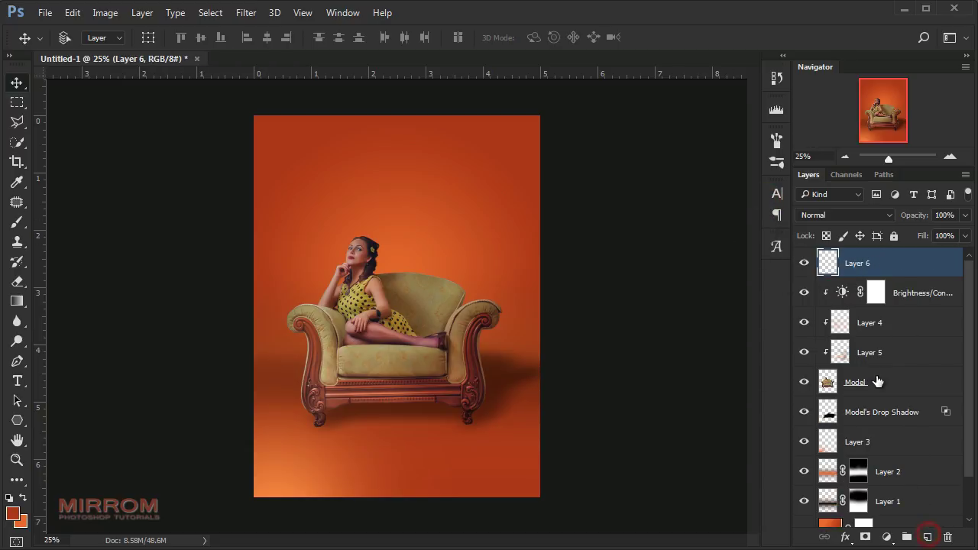
alt+click(934, 277)
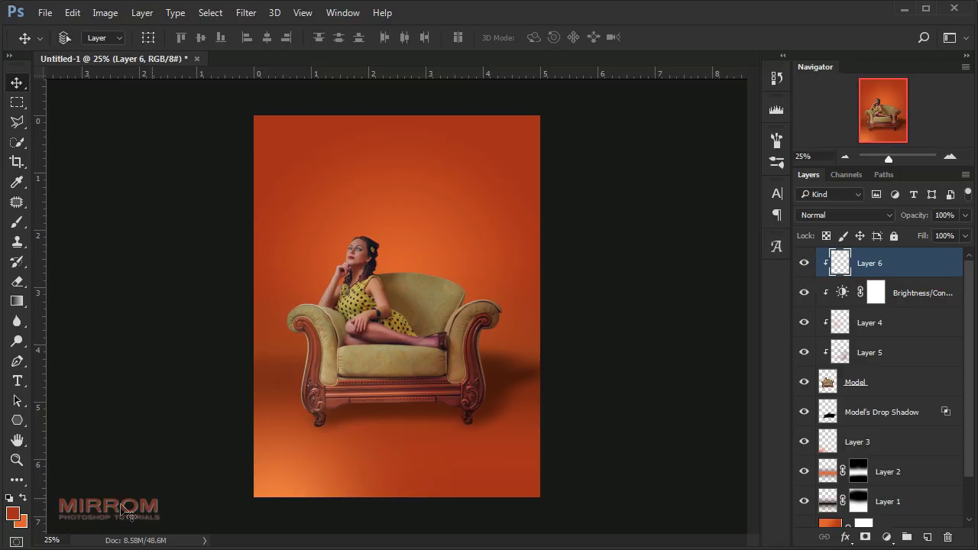
click(24, 499)
click(14, 514)
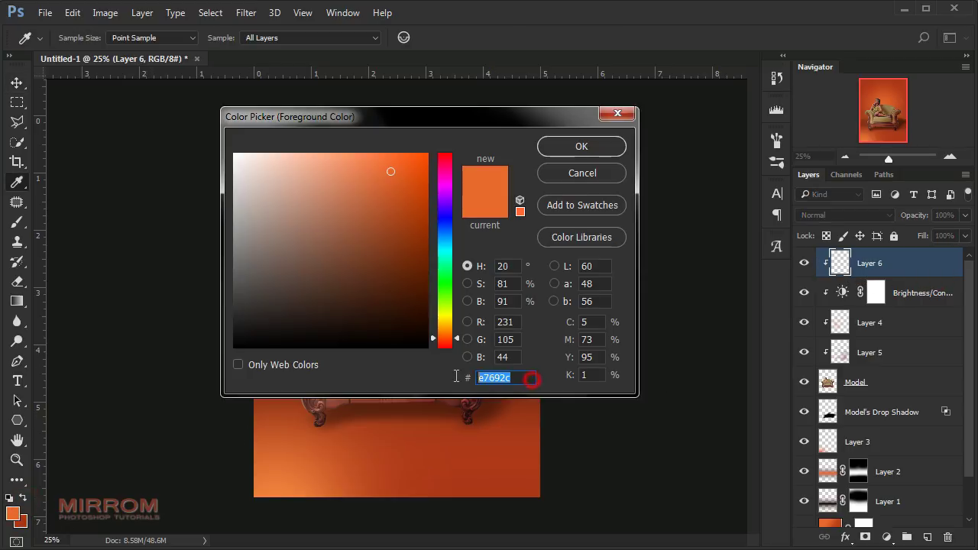
click(575, 147)
key(b)
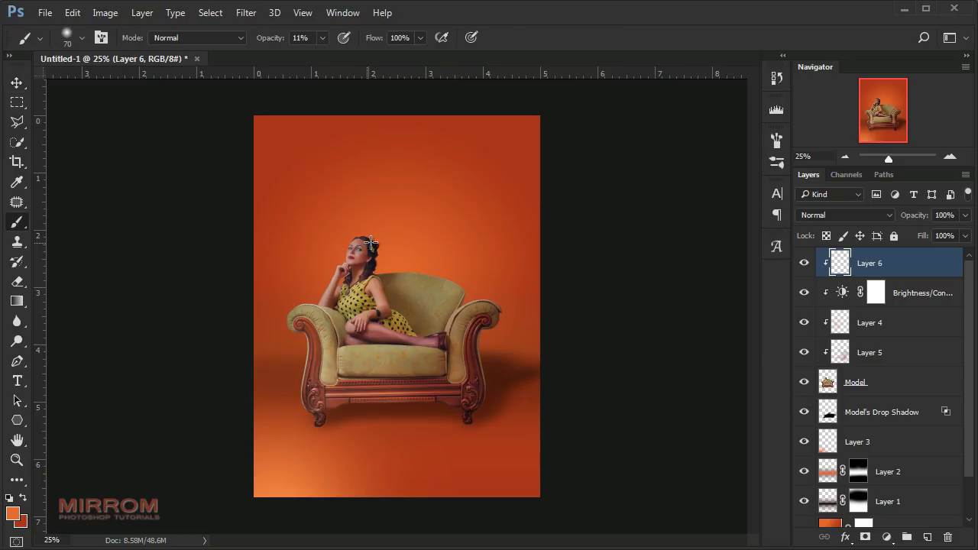
drag(321, 39, 497, 43)
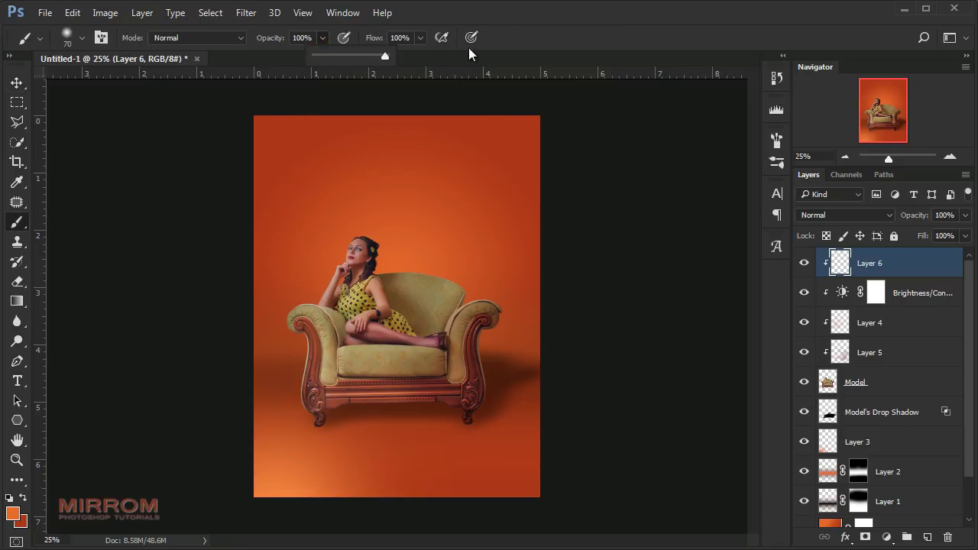
key(bracketright)
key(bracketright)
key(bracketright)
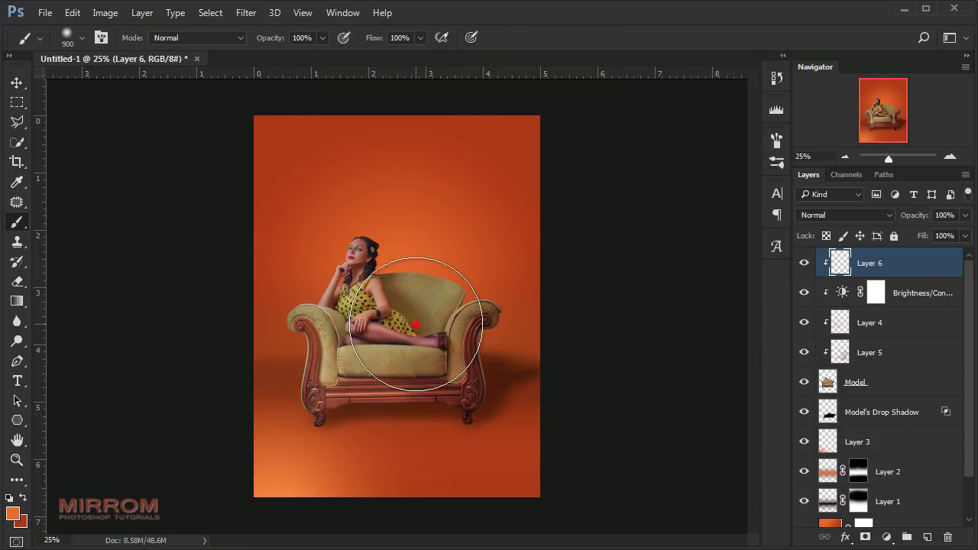
click(421, 332)
Step: Set Layer 6 to Soft Light at 61% opacity, scaling the glow to about 106% over the chair base
key(v)
drag(419, 346, 334, 405)
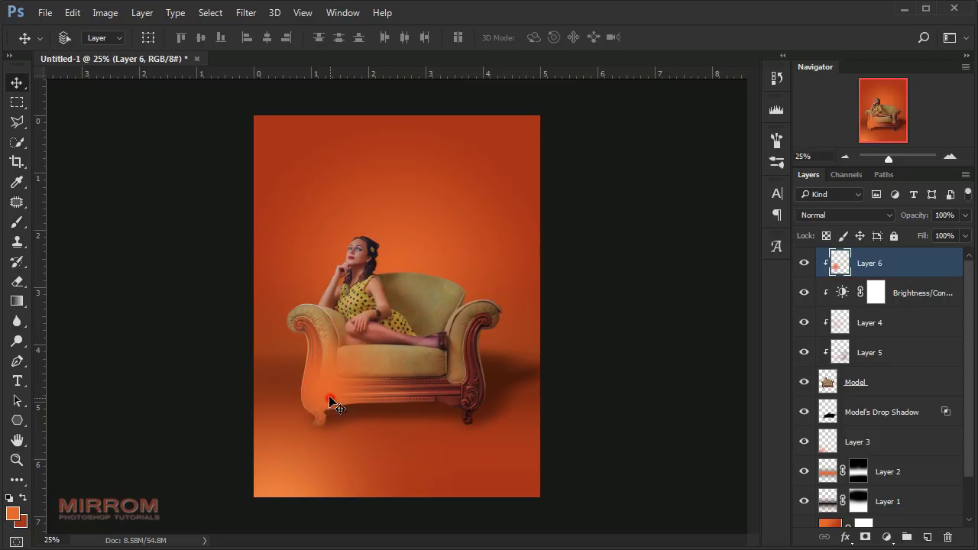
click(804, 215)
click(865, 370)
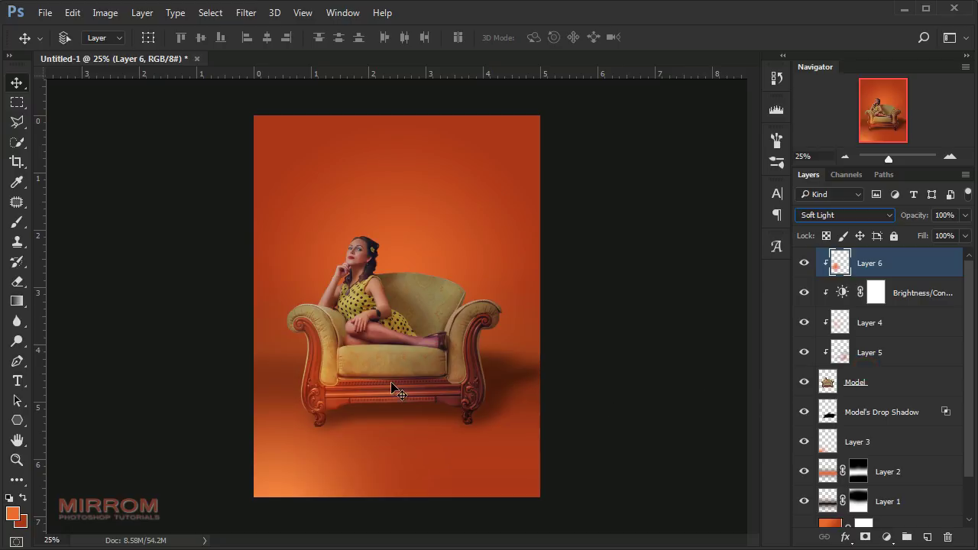
mouse_move(391, 382)
mouse_down()
mouse_move(344, 397)
mouse_move(458, 383)
mouse_up()
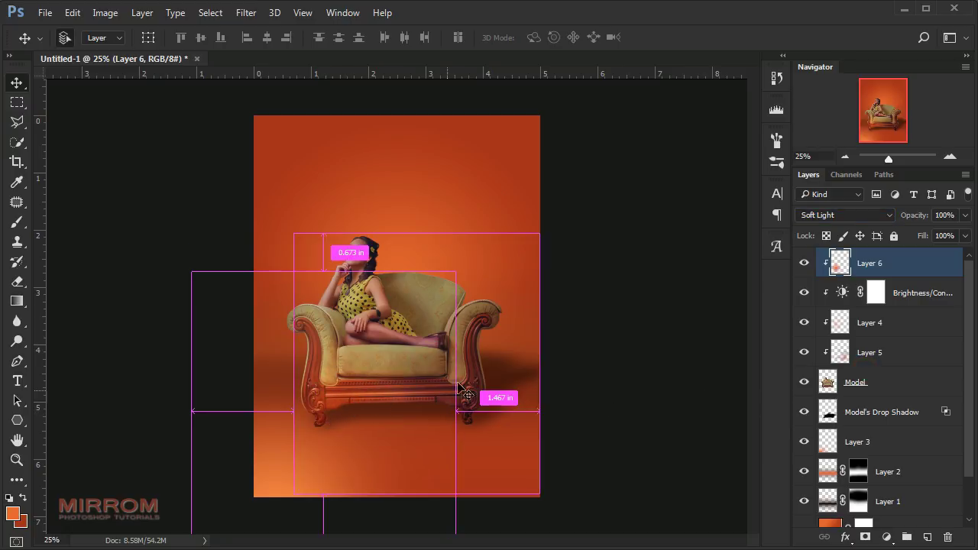
key(ctrl+t)
drag(456, 272, 472, 255)
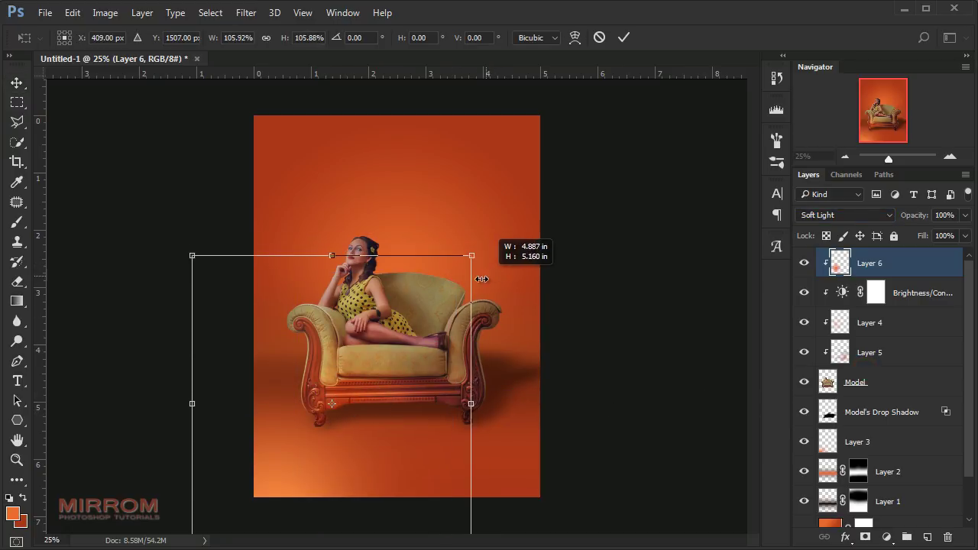
drag(451, 321, 388, 340)
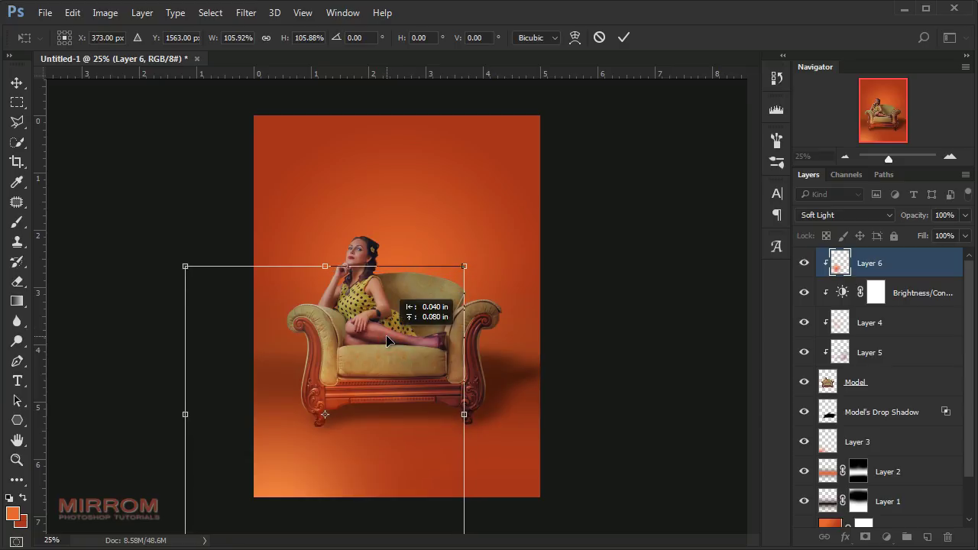
key(Return)
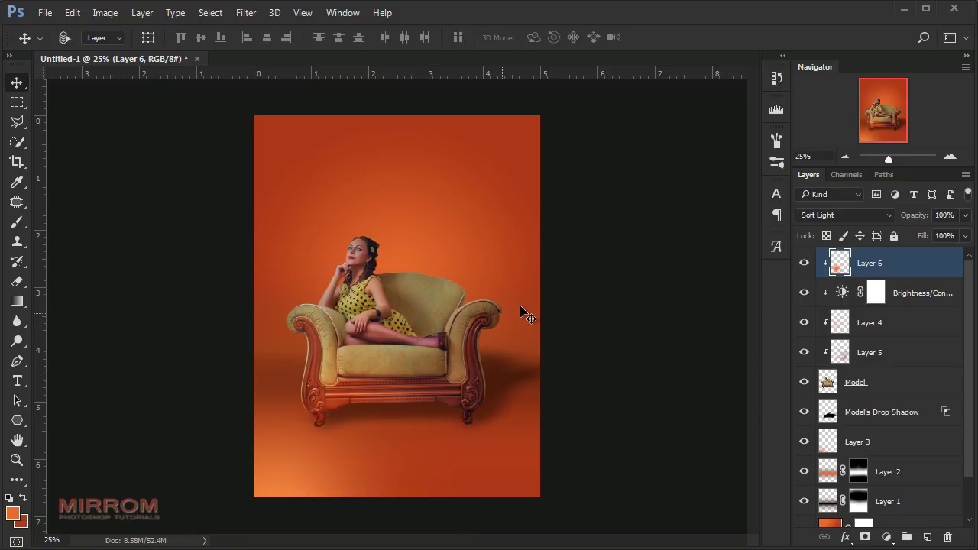
drag(965, 215, 960, 235)
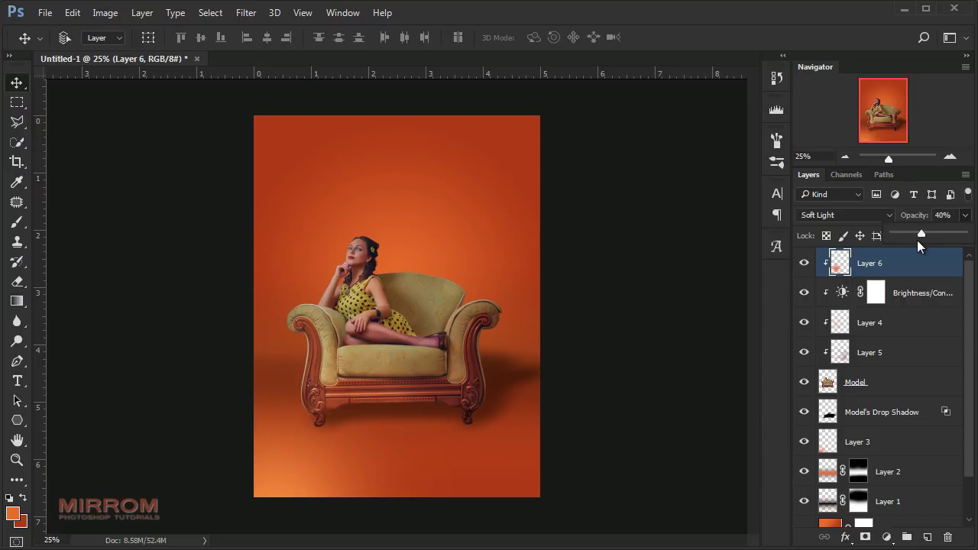
Step: Lower Layer 6 opacity to about 40% and toggle it to compare the effect
drag(921, 238, 917, 240)
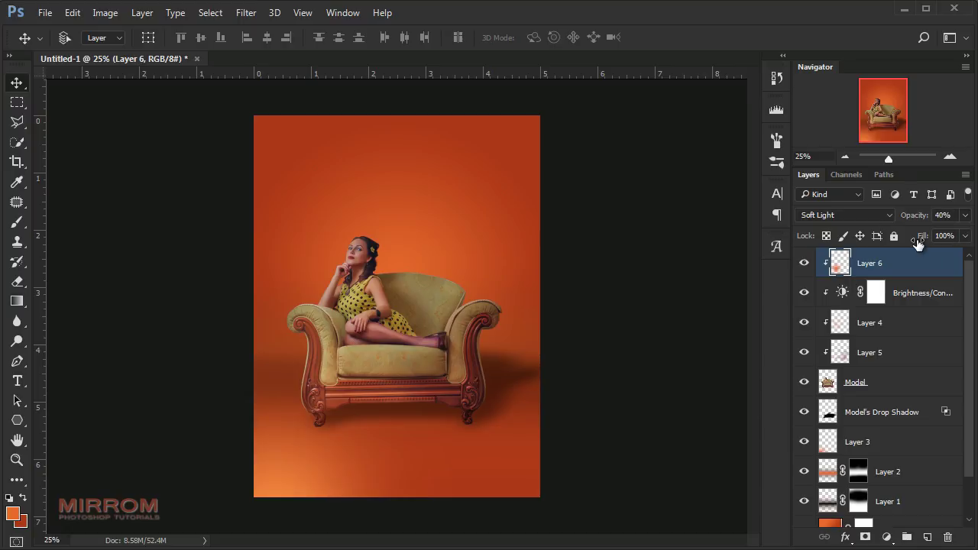
click(805, 264)
drag(914, 220, 913, 220)
click(810, 264)
Step: Paint a soft orange dab on a new Layer 7, place it over the face, and set it to Screen
click(925, 538)
key(b)
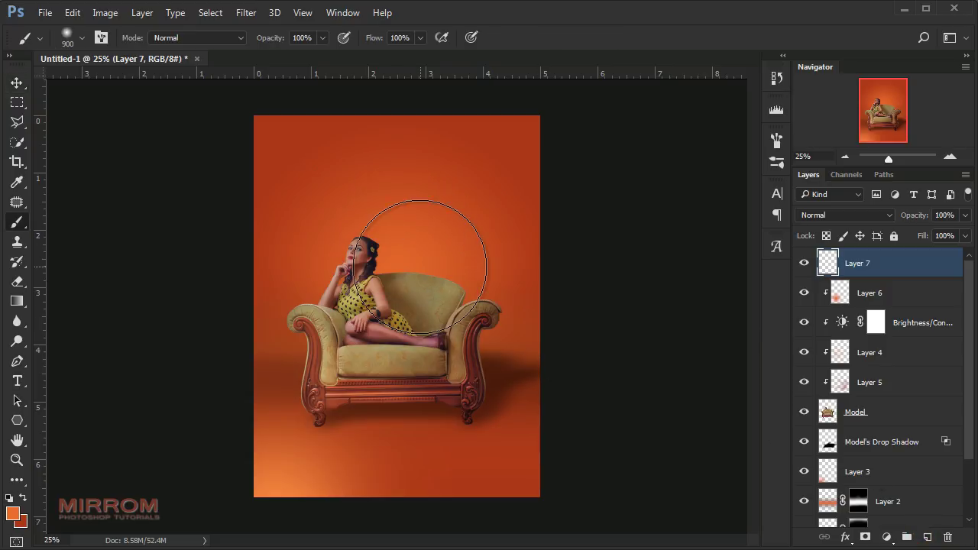
click(421, 265)
drag(428, 275, 358, 238)
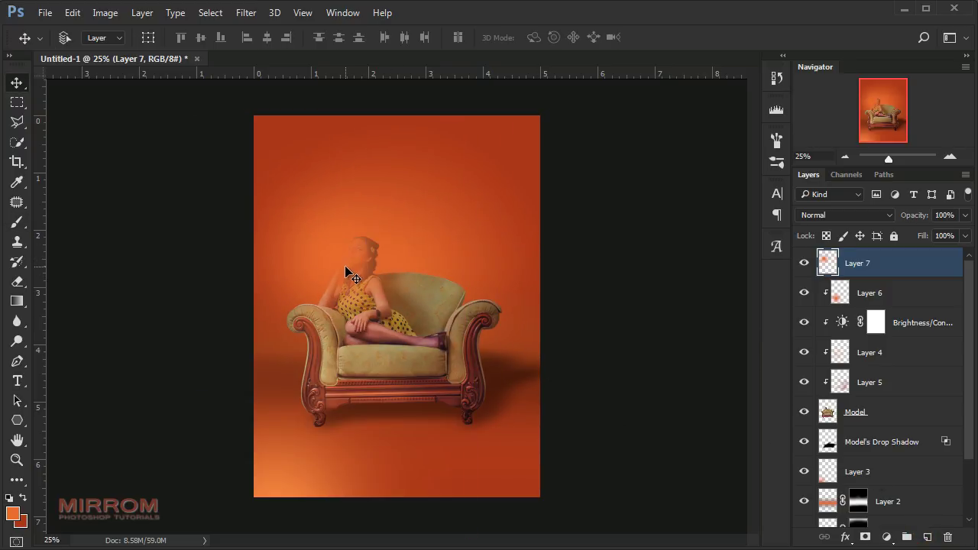
click(845, 215)
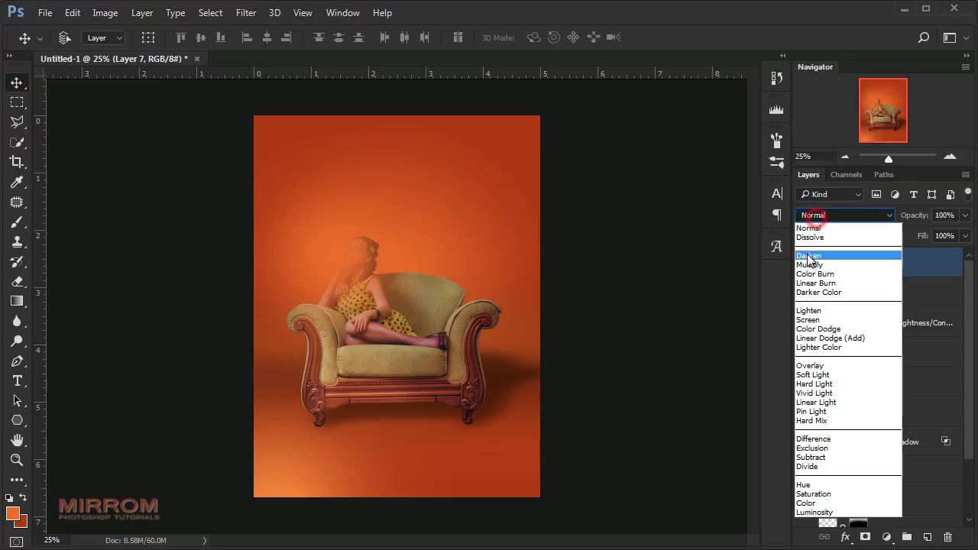
click(814, 321)
key(ctrl+plus)
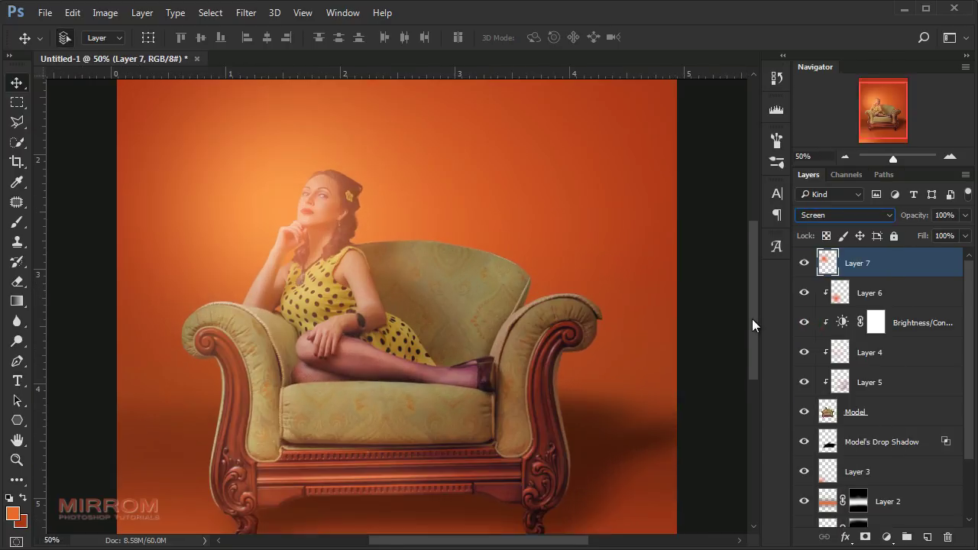
drag(563, 306, 570, 308)
key(ctrl+minus)
drag(328, 247, 349, 283)
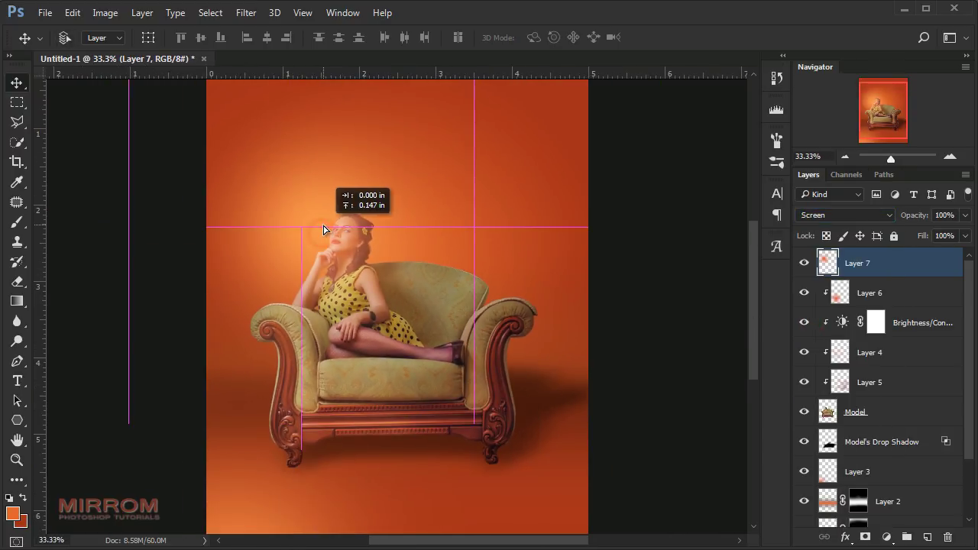
Step: Free-transform the glow: stretch it taller, rotate it slightly, and nudge it into place
key(ctrl+t)
drag(301, 413, 302, 443)
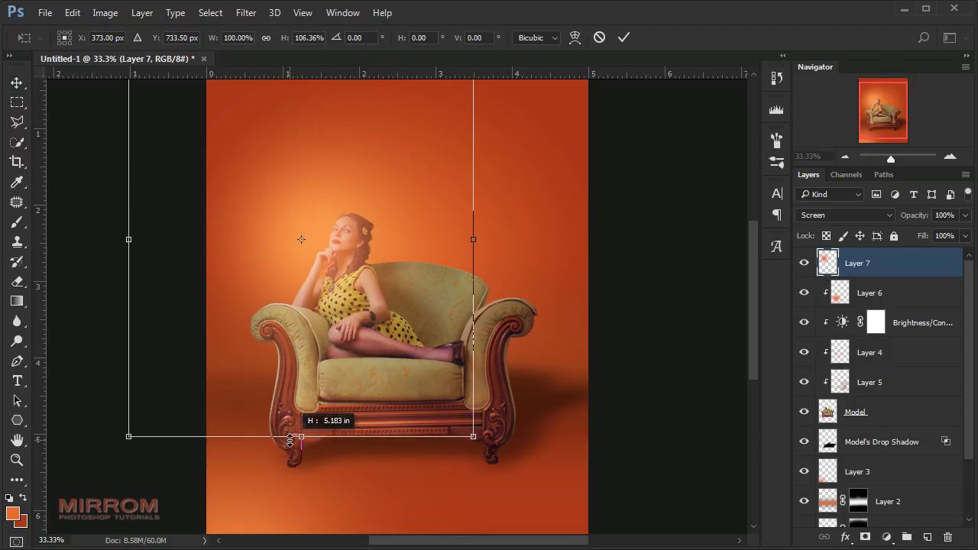
drag(555, 295, 557, 303)
drag(417, 287, 409, 293)
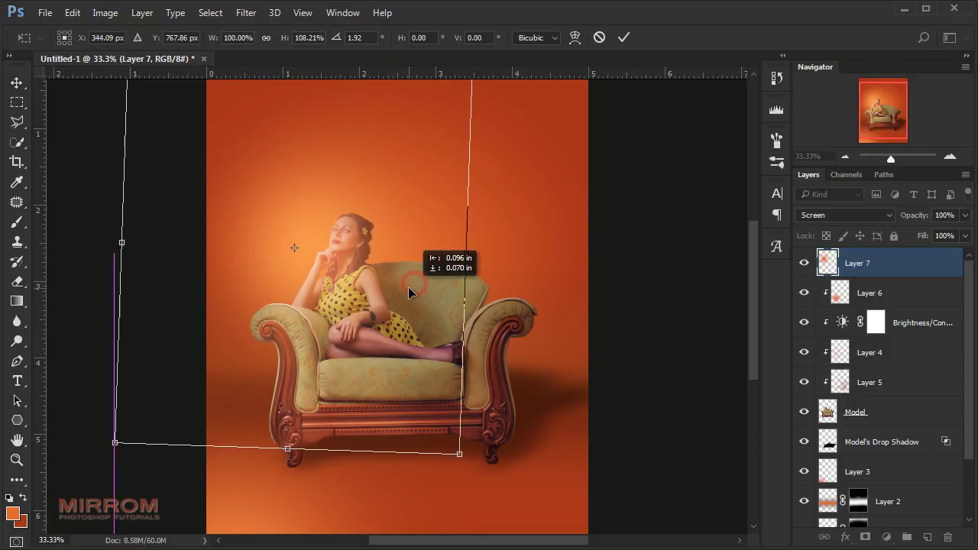
key(Return)
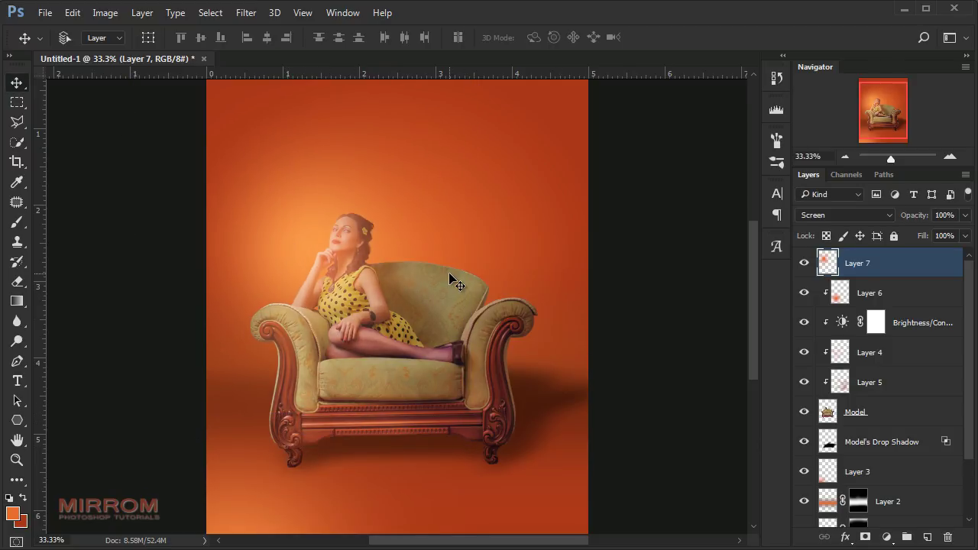
Step: Set the glow layer's opacity to 49% and toggle it to compare before and after
click(966, 216)
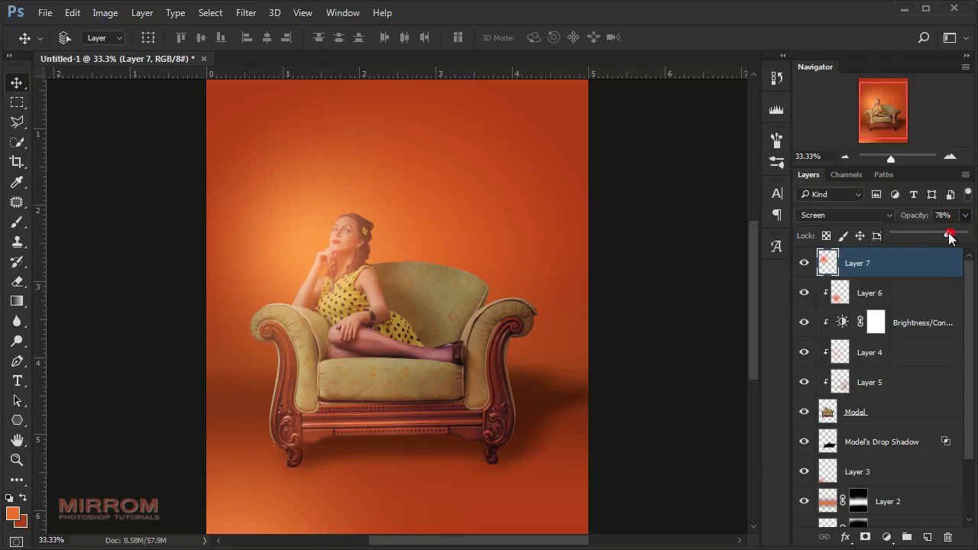
drag(965, 232, 940, 234)
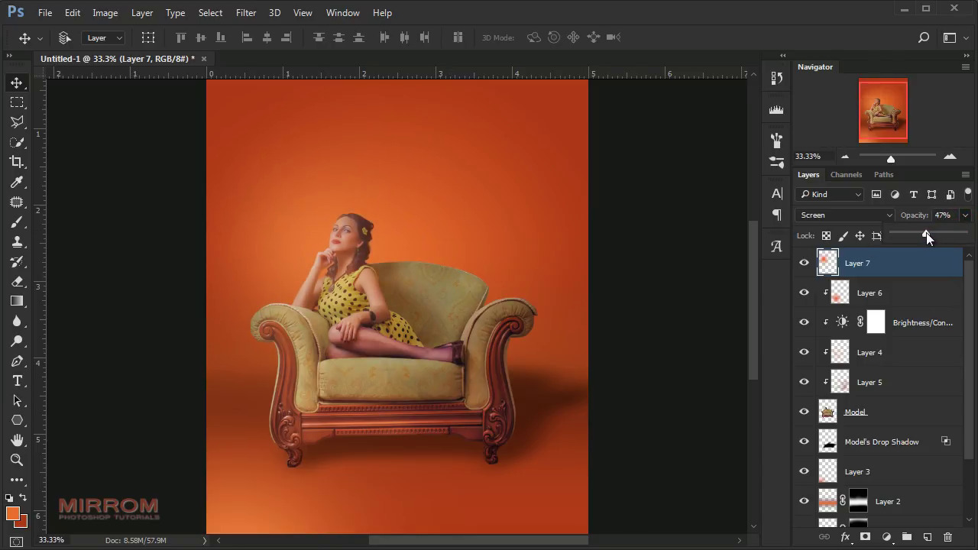
drag(927, 234, 928, 234)
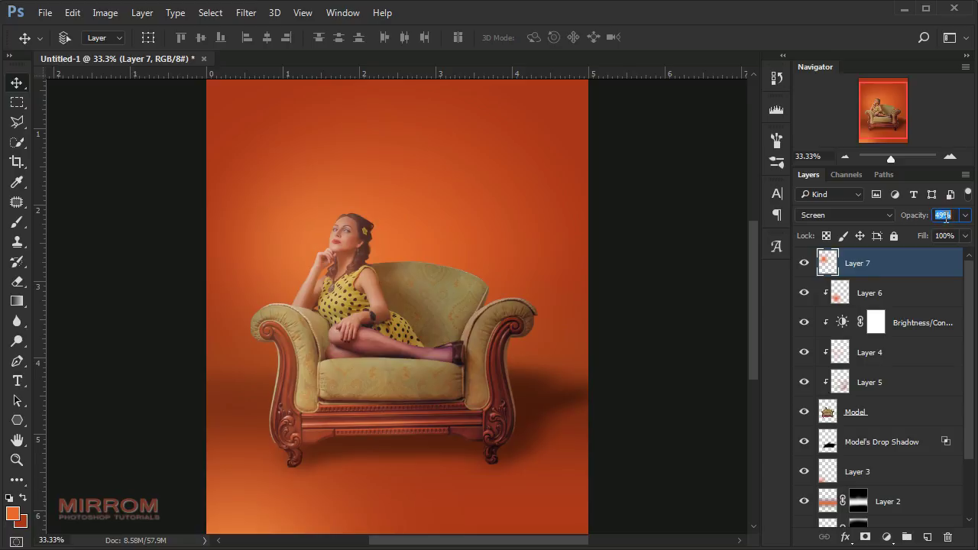
click(804, 263)
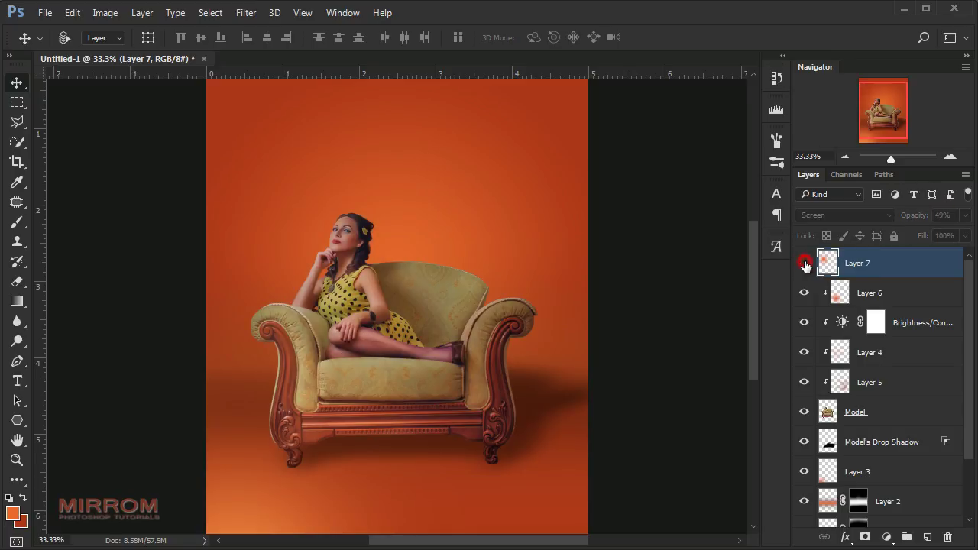
click(804, 263)
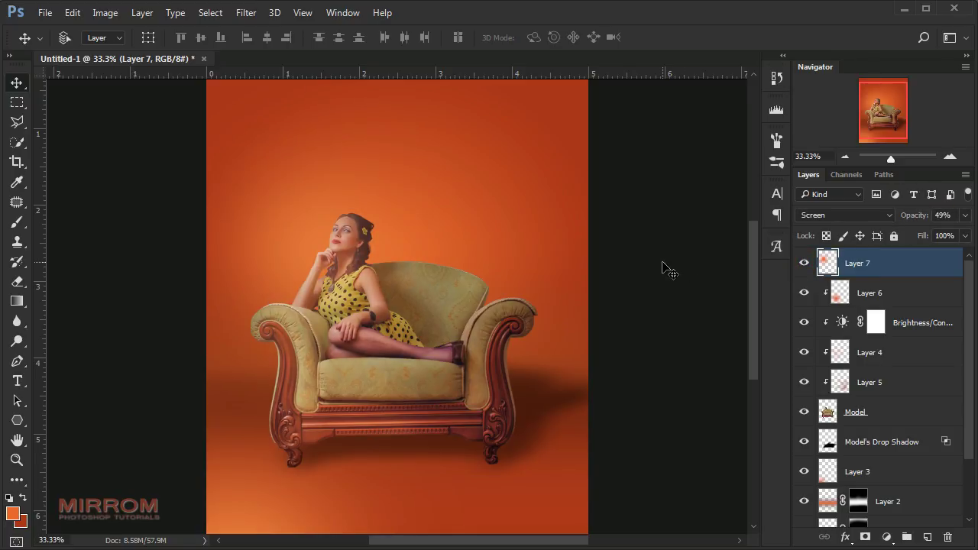
Step: Add a mask to Layer 7 and paint black to hide the glow over the shoulder and torso
click(866, 539)
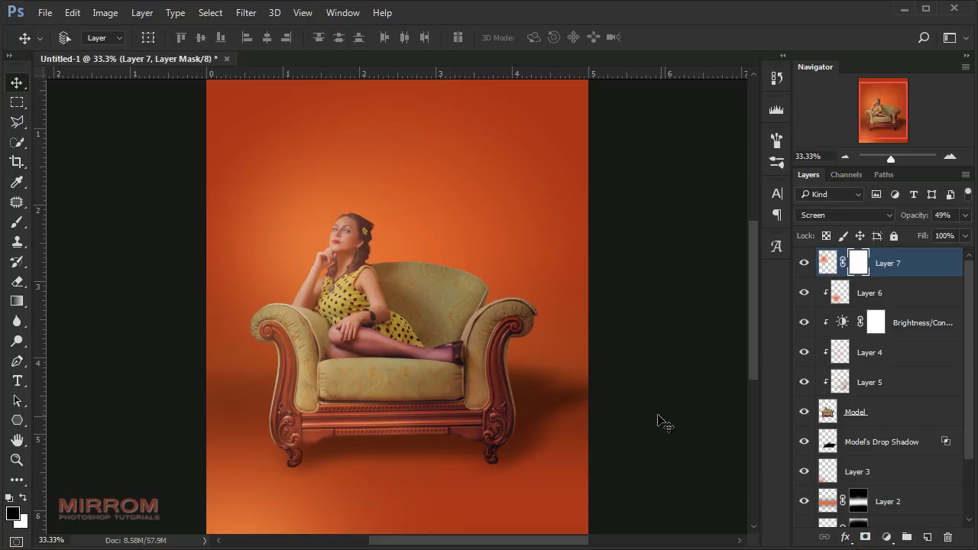
key(ctrl+plus)
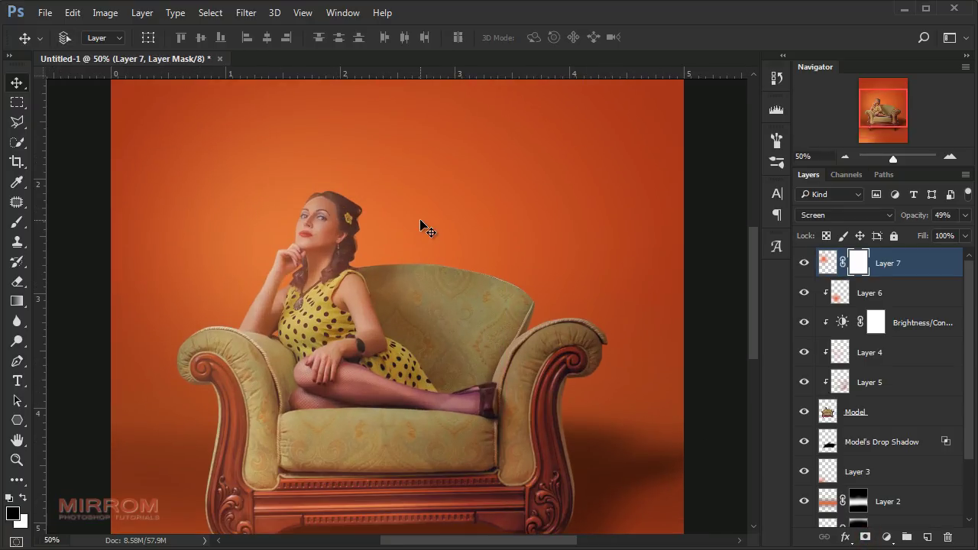
key(b)
key(bracketleft)
key(bracketleft)
key(bracketleft)
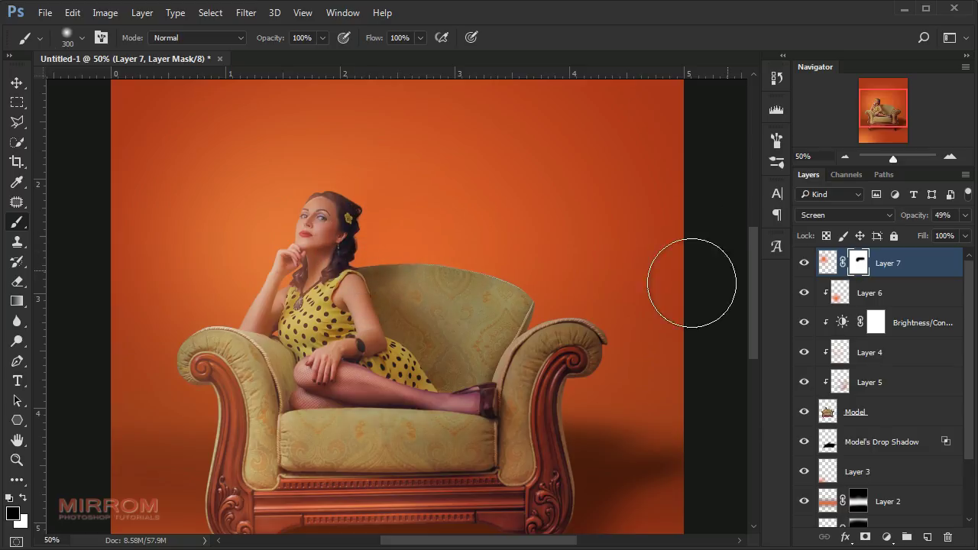
key(bracketleft)
drag(344, 275, 240, 513)
Step: Mask the glow off the armchair, then compare the result with the whole poster in view
key(bracketright)
key(bracketright)
key(bracketright)
drag(480, 330, 469, 338)
key(bracketleft)
key(bracketleft)
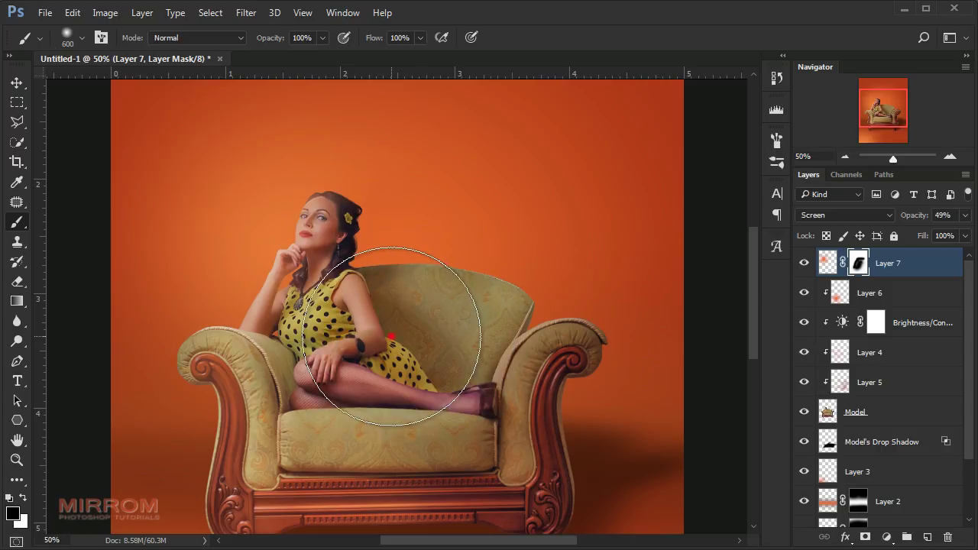
scroll(497, 321, up, 2)
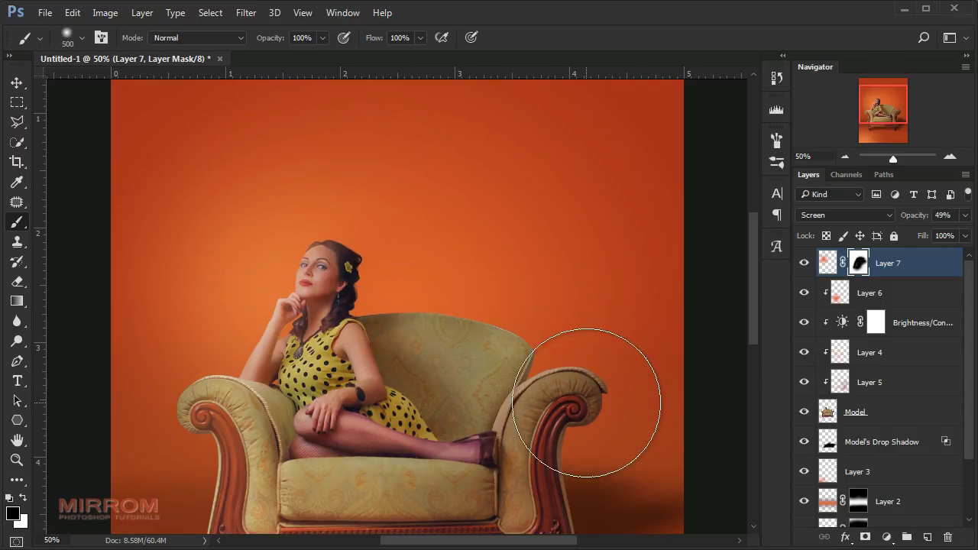
key(v)
click(803, 263)
click(804, 262)
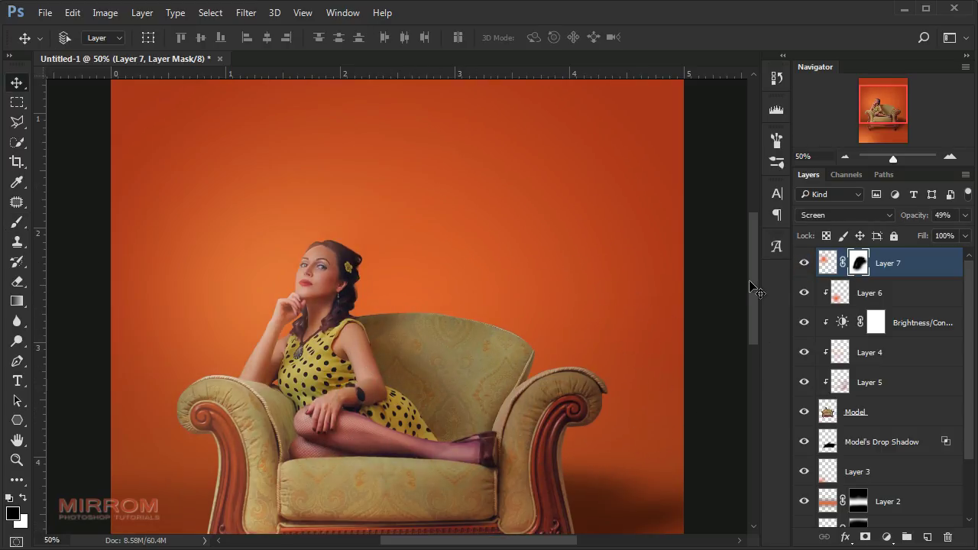
key(ctrl+minus)
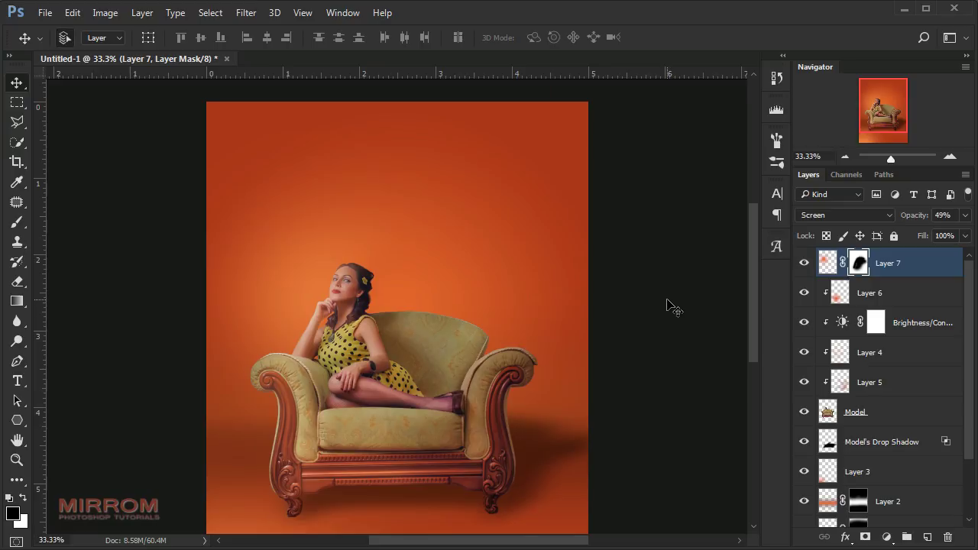
key(ctrl+0)
click(887, 537)
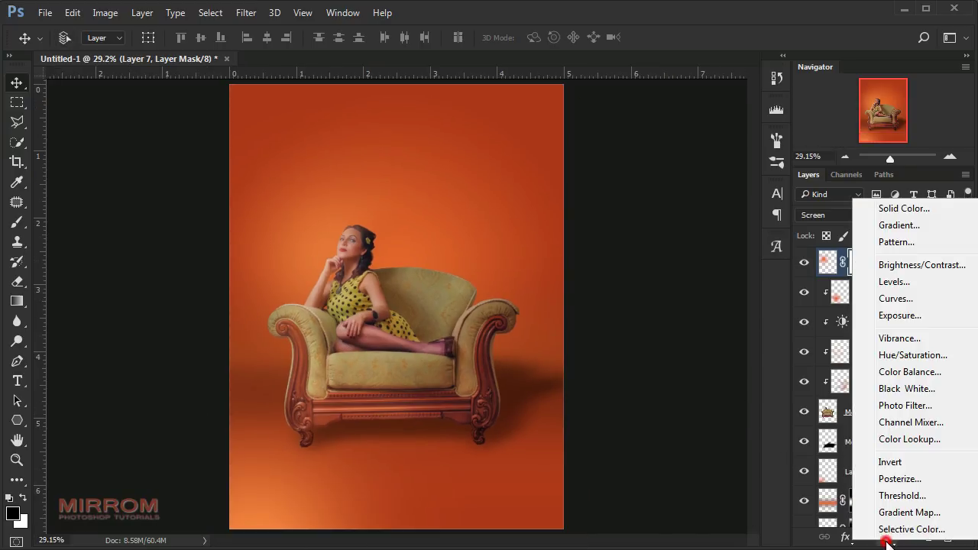
click(869, 338)
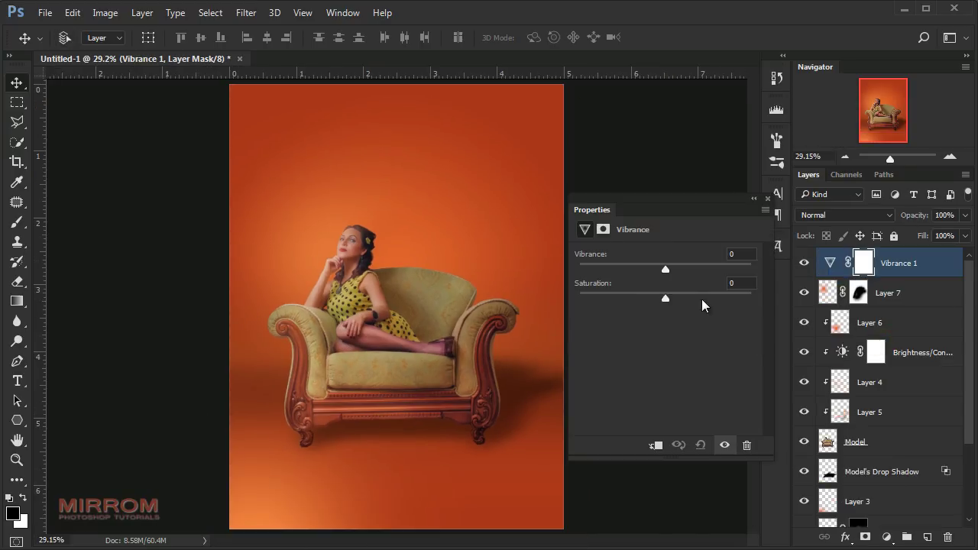
drag(667, 269, 679, 268)
click(804, 264)
click(768, 199)
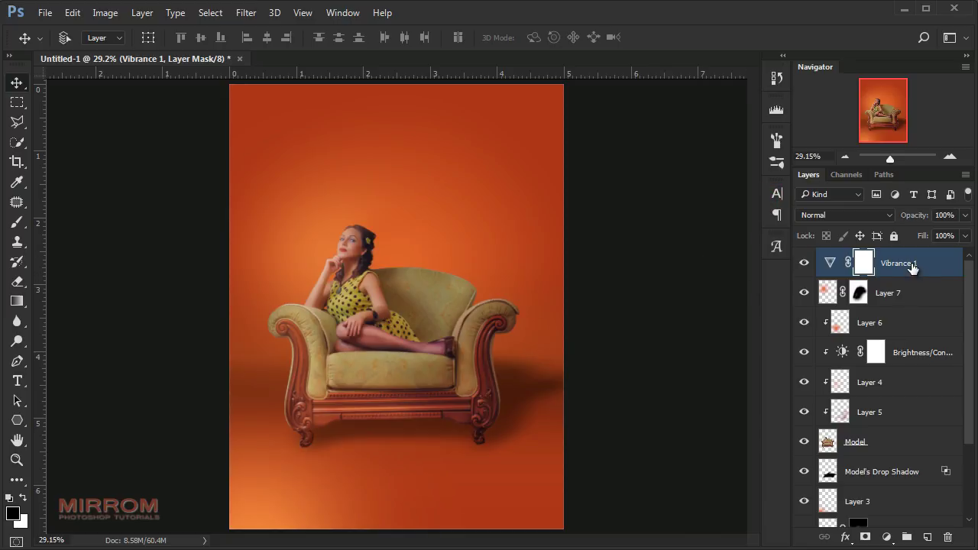
key(ctrl+shift+alt+e)
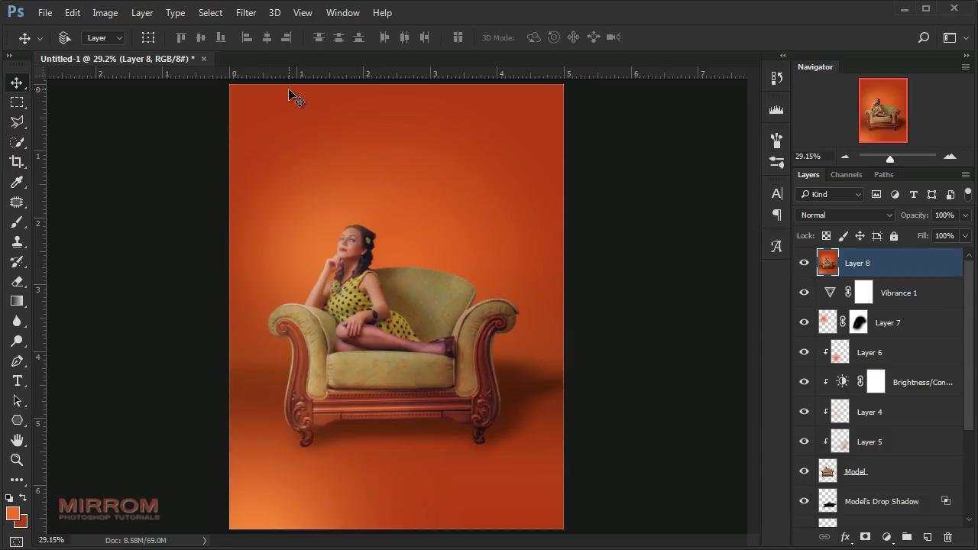
click(246, 13)
mouse_move(260, 269)
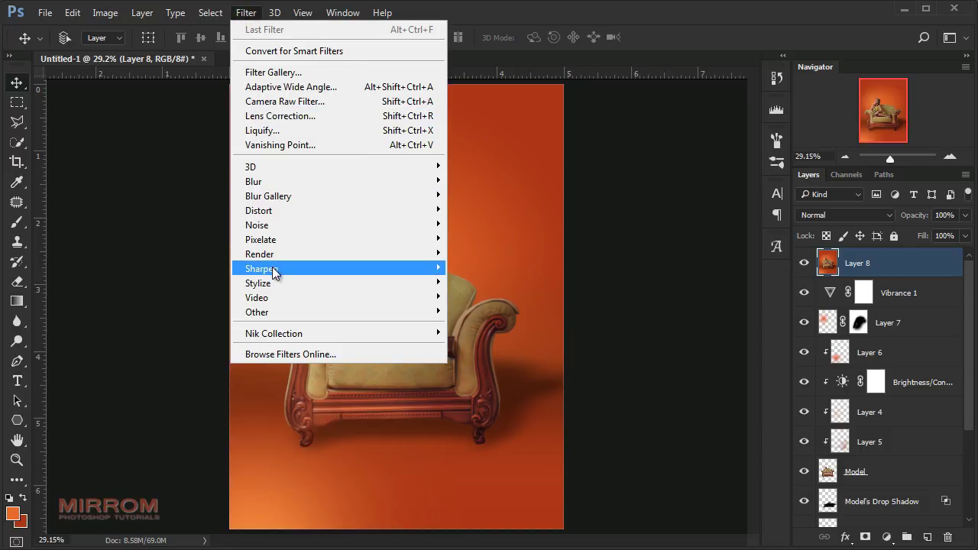
click(486, 311)
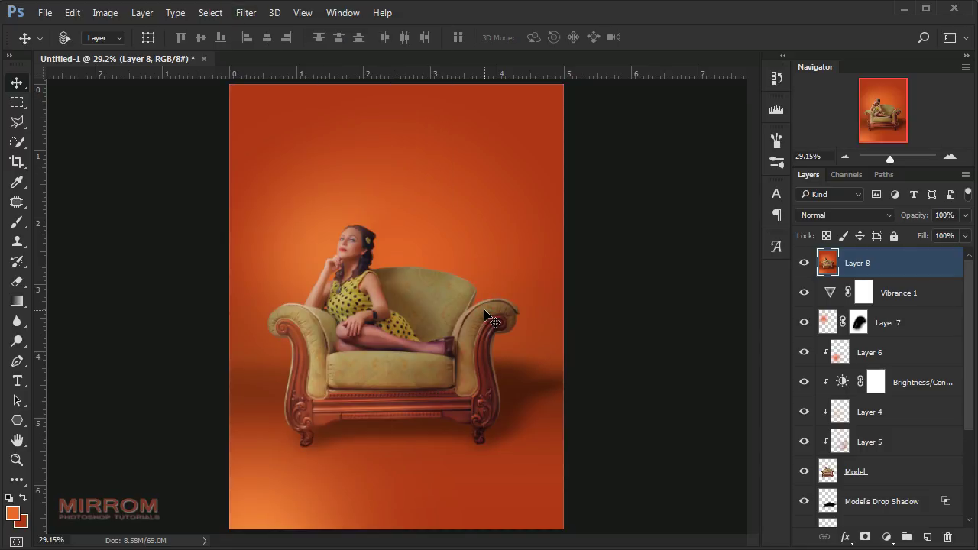
key(ctrl+plus)
key(ctrl+plus)
scroll(489, 298, up, 2)
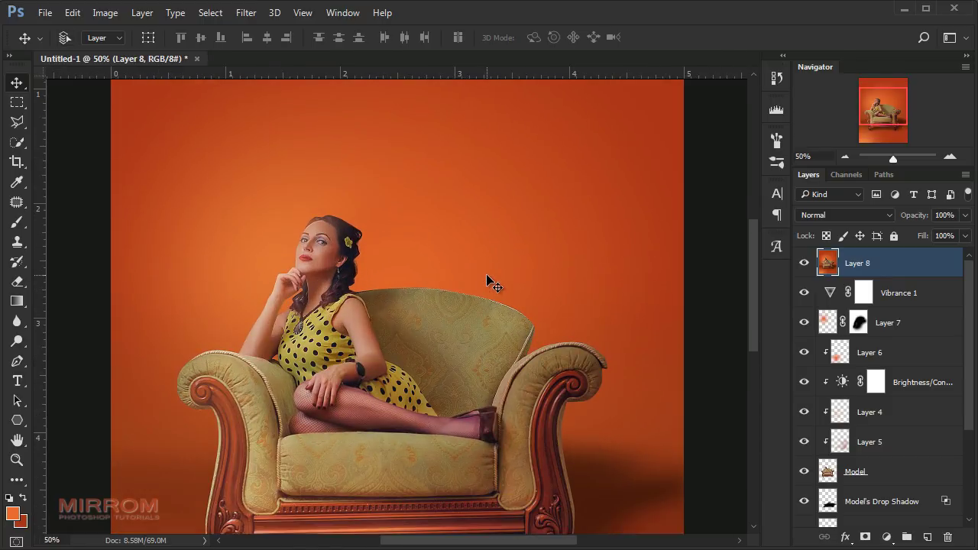
scroll(489, 283, down, 3)
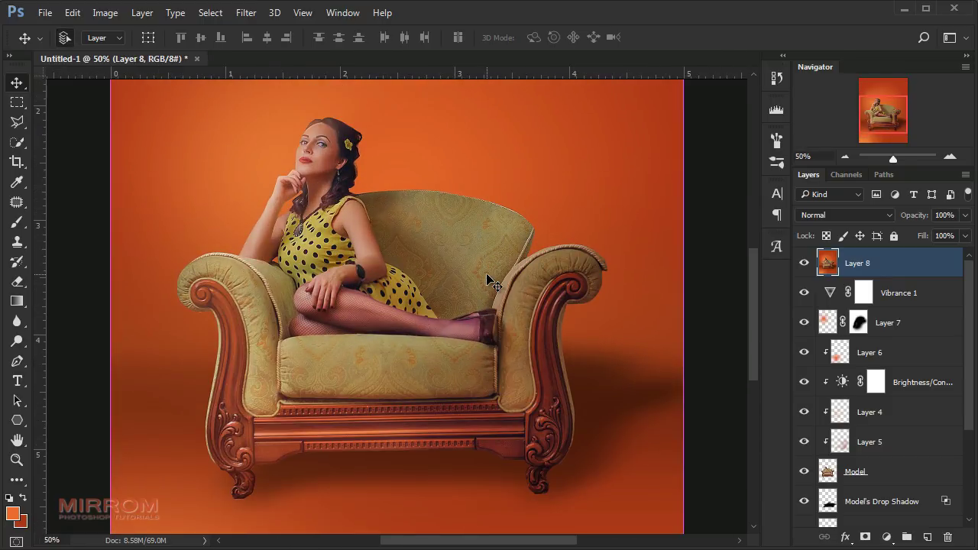
key(ctrl+minus)
key(ctrl+minus)
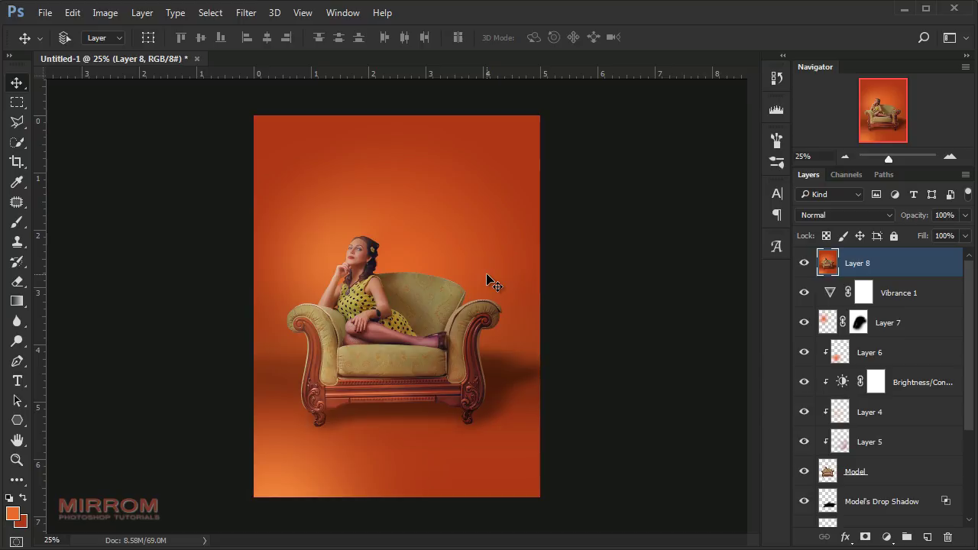
key(ctrl+plus)
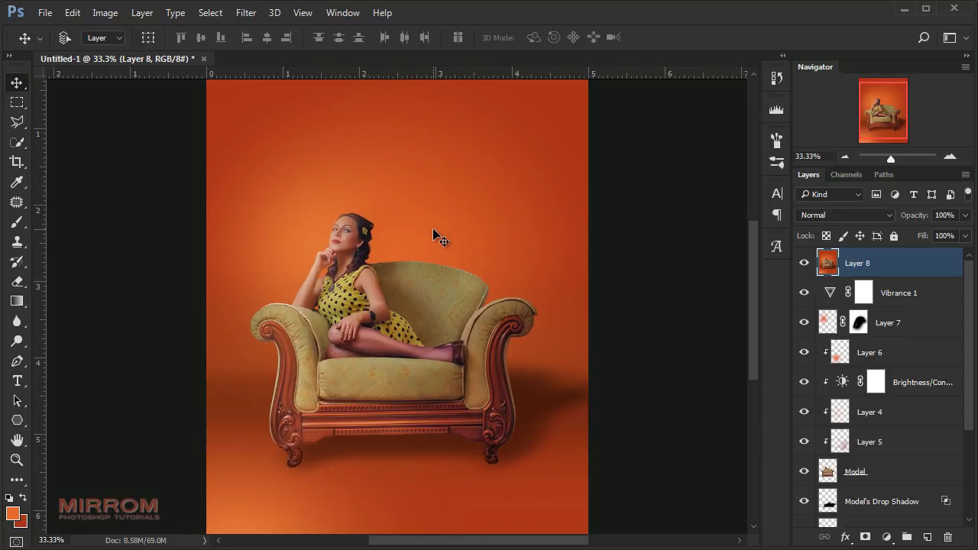
scroll(433, 237, up, 1)
scroll(434, 237, up, 3)
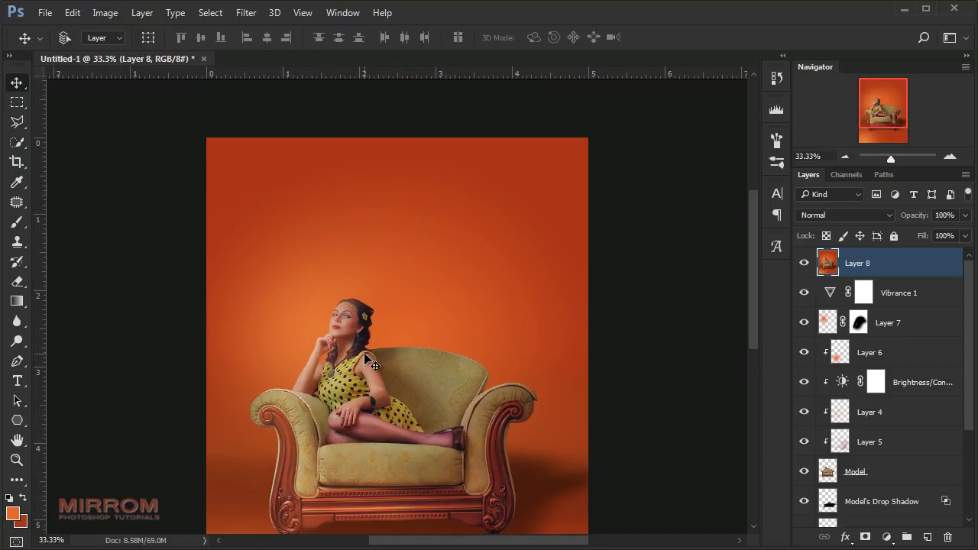
Step: Set up the horizontal Type tool with Century Gothic at 30 pt
click(30, 385)
click(72, 383)
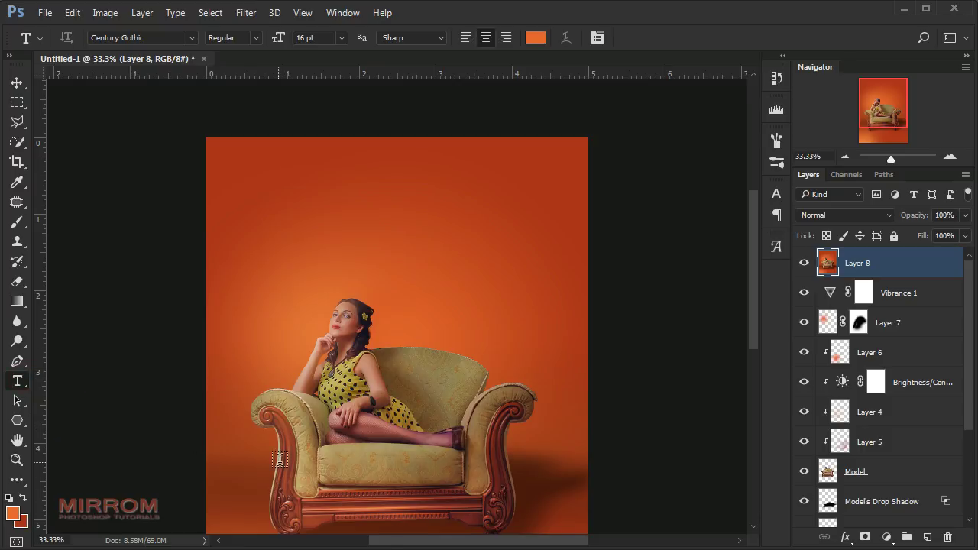
drag(386, 544, 403, 544)
click(598, 37)
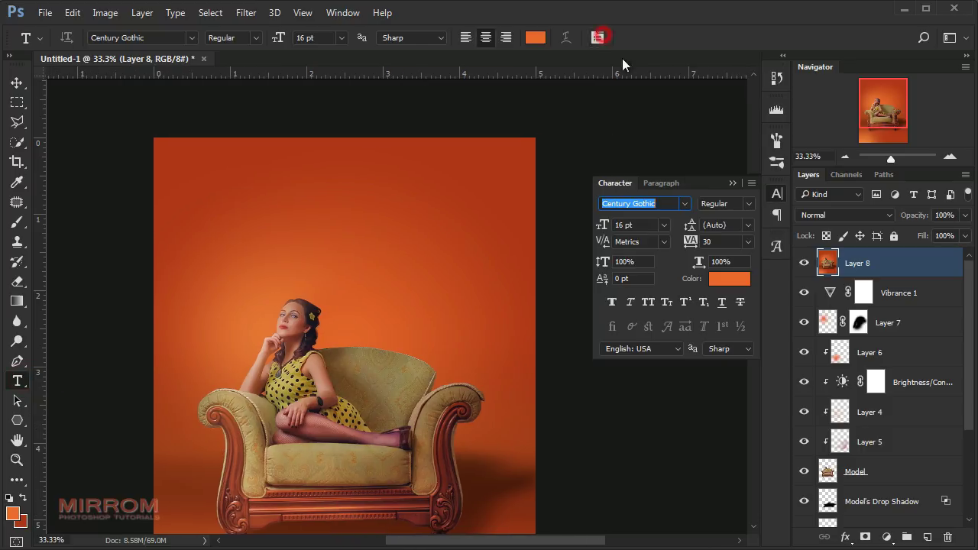
drag(700, 108, 694, 92)
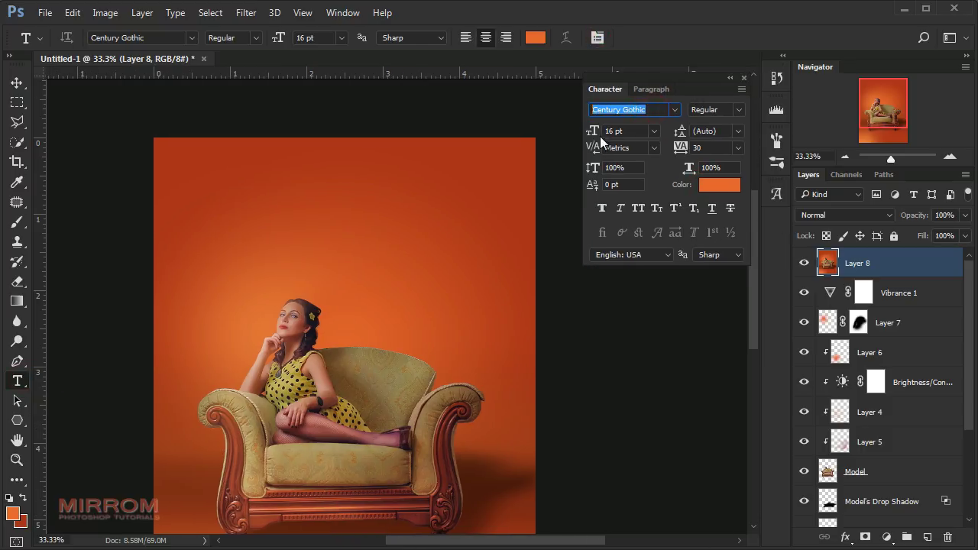
click(653, 130)
click(639, 339)
click(655, 86)
Step: Type 'QUEEN OF LOVE' and move it to the top centre of the poster
click(307, 243)
text(QUEEN OF LOVE)
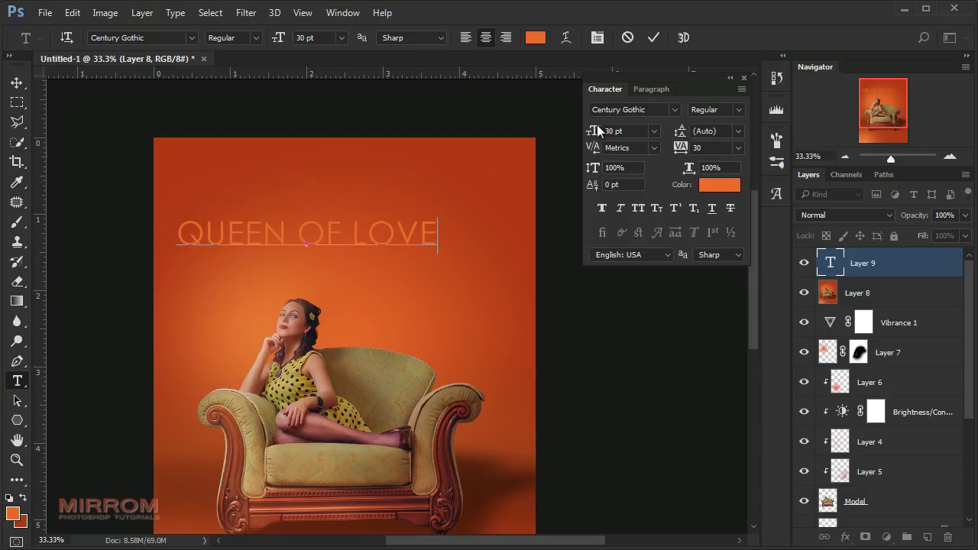
click(654, 38)
key(v)
mouse_move(376, 236)
mouse_down()
mouse_move(426, 218)
mouse_move(359, 190)
mouse_up()
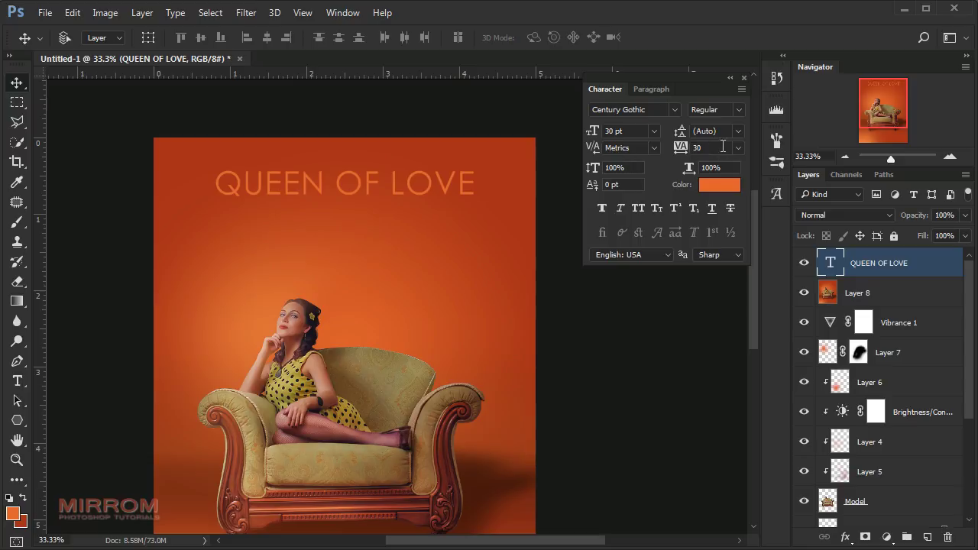
Step: Tighten the title's tracking to -10 and raise its size to 31 pt
click(737, 147)
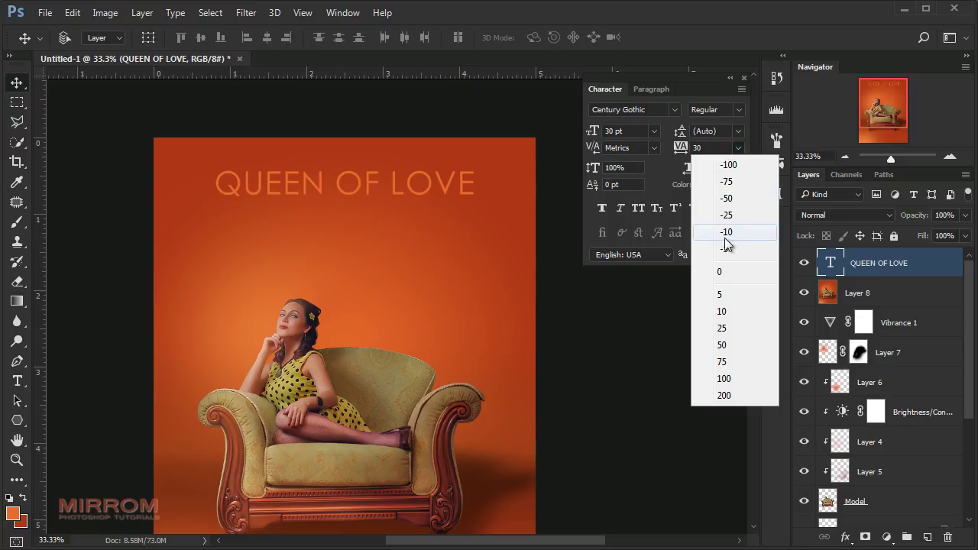
click(726, 229)
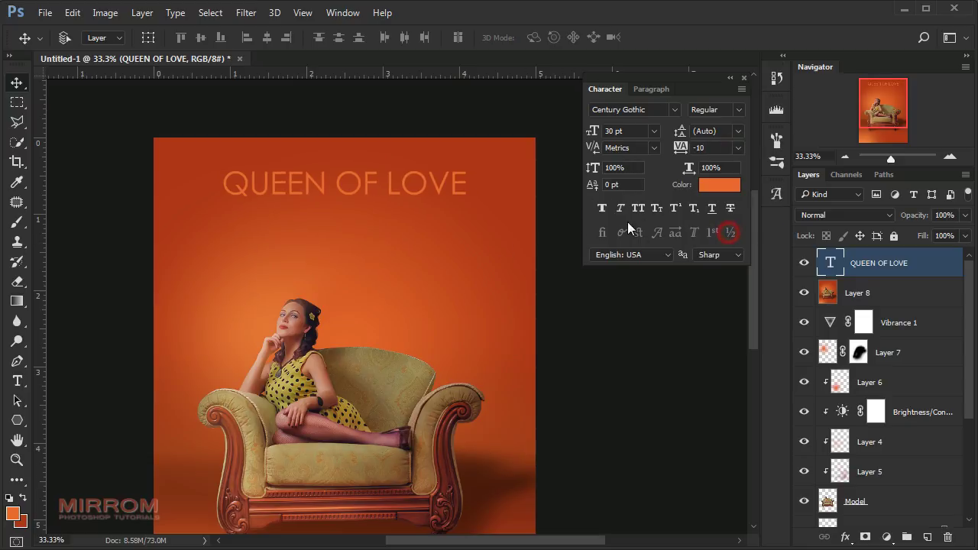
click(633, 131)
key(Up)
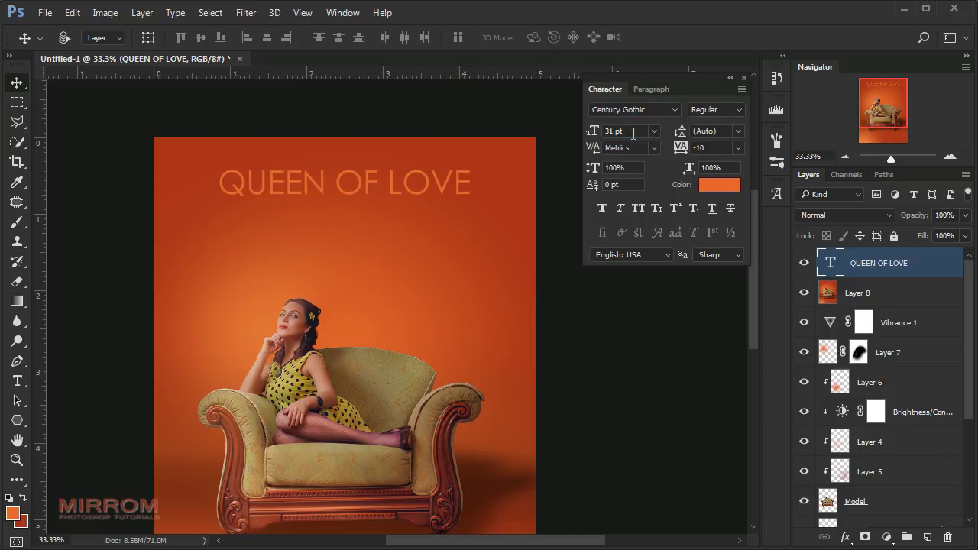
Step: Colour the words 'QUEEN OF' bright yellow
double_click(823, 268)
drag(379, 187, 202, 178)
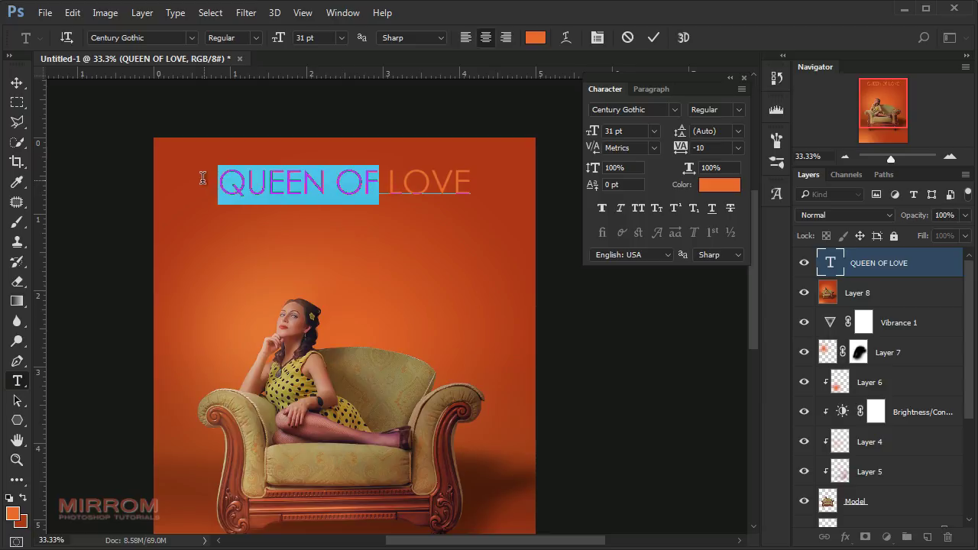
click(704, 185)
drag(486, 122, 752, 180)
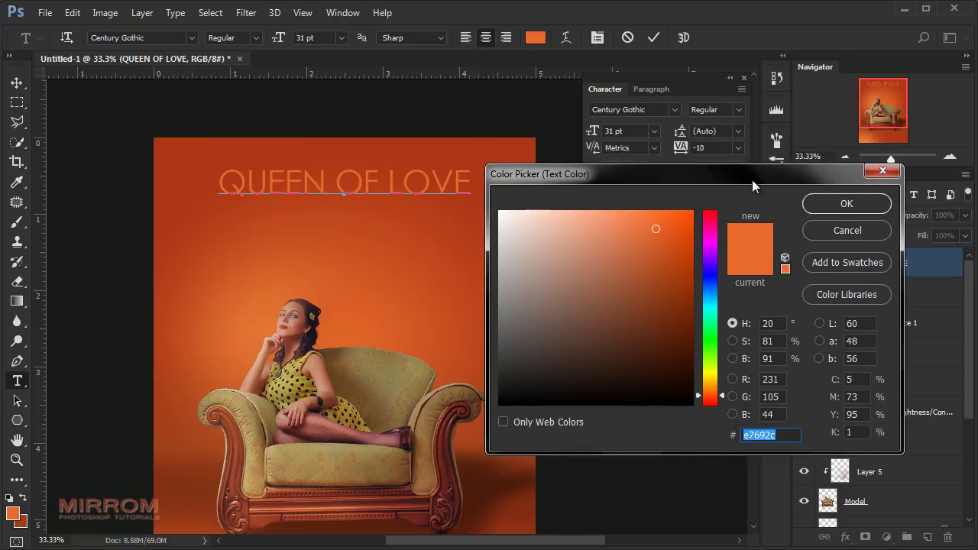
mouse_move(711, 395)
mouse_down()
mouse_move(699, 376)
mouse_move(718, 377)
mouse_up()
click(686, 243)
click(670, 223)
drag(670, 223, 663, 224)
click(815, 211)
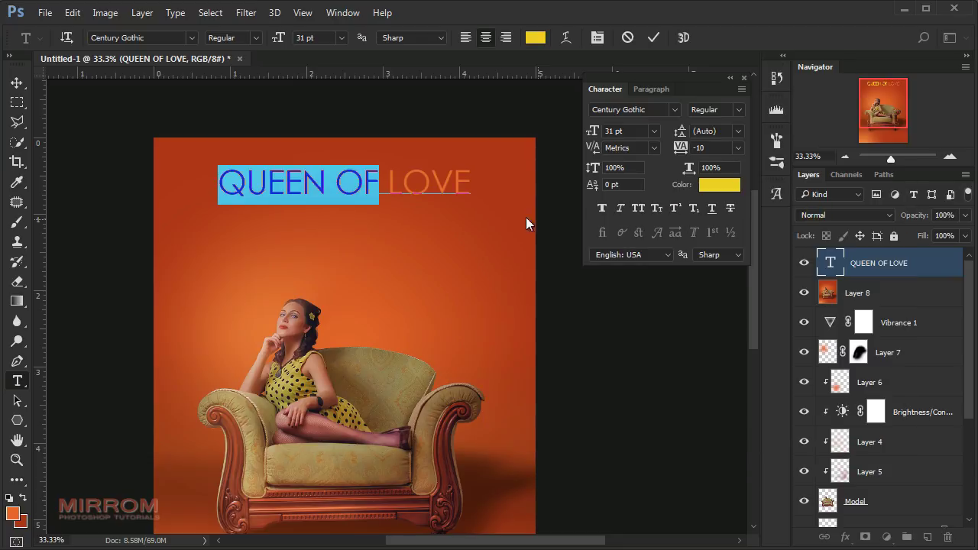
Step: Make the word 'LOVE' Bold and white, and commit the title edits
drag(388, 184, 471, 185)
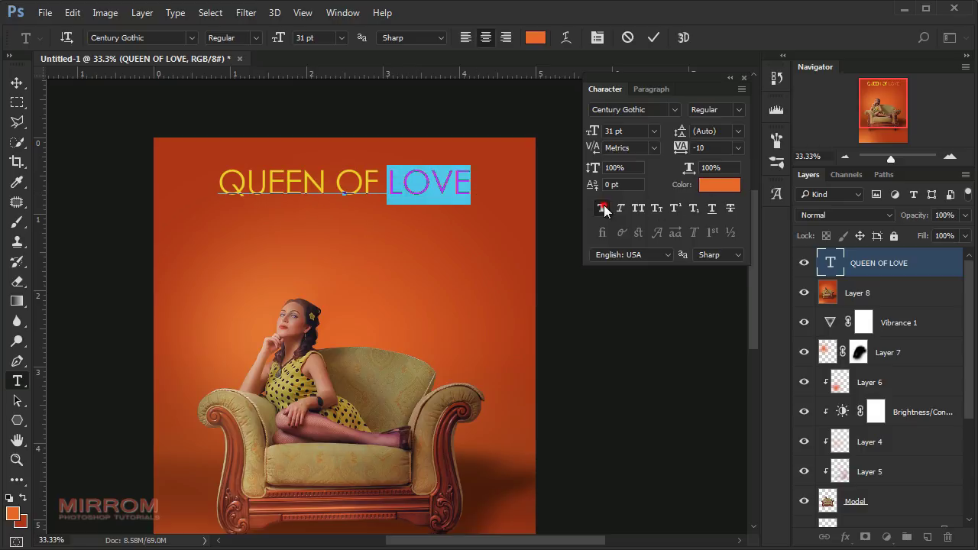
click(603, 208)
click(739, 110)
click(722, 145)
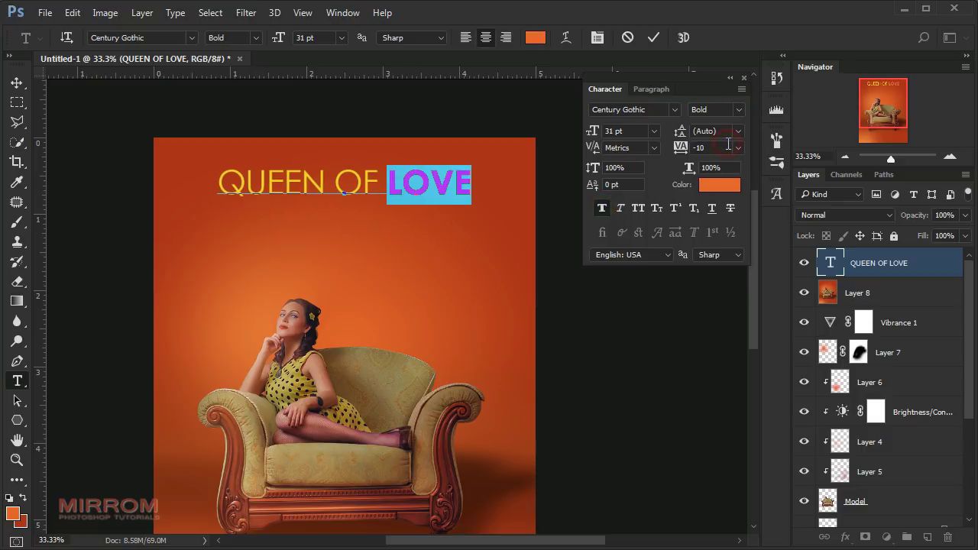
click(719, 187)
drag(533, 255, 481, 188)
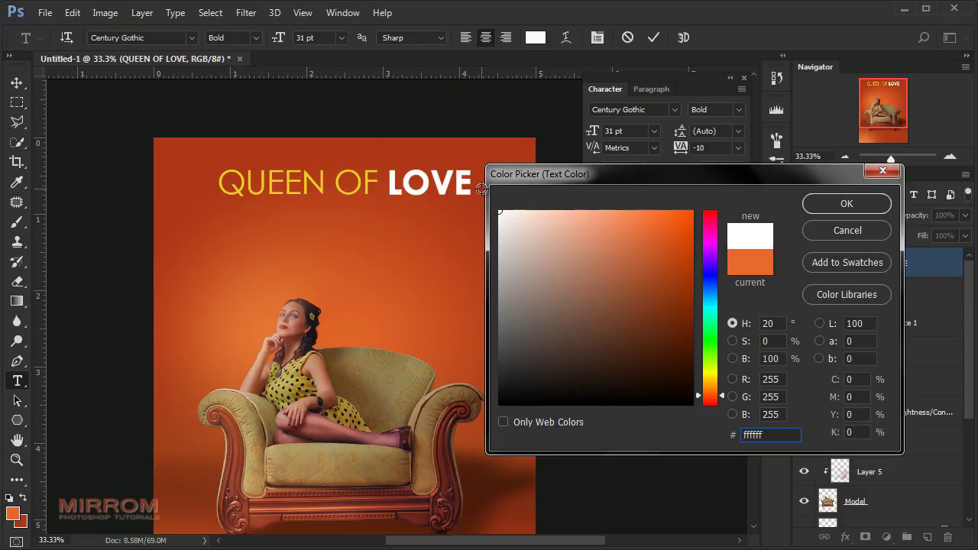
click(847, 204)
click(654, 37)
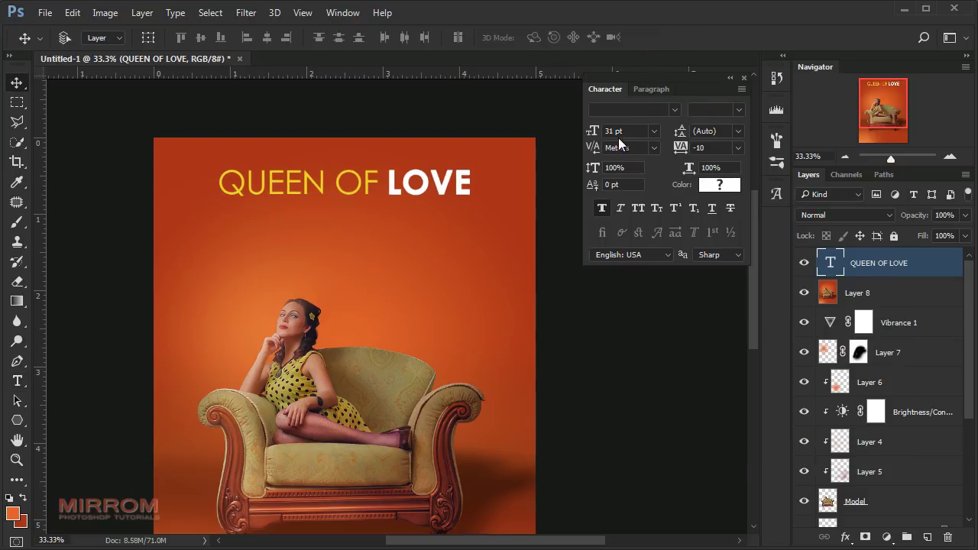
drag(527, 543, 537, 543)
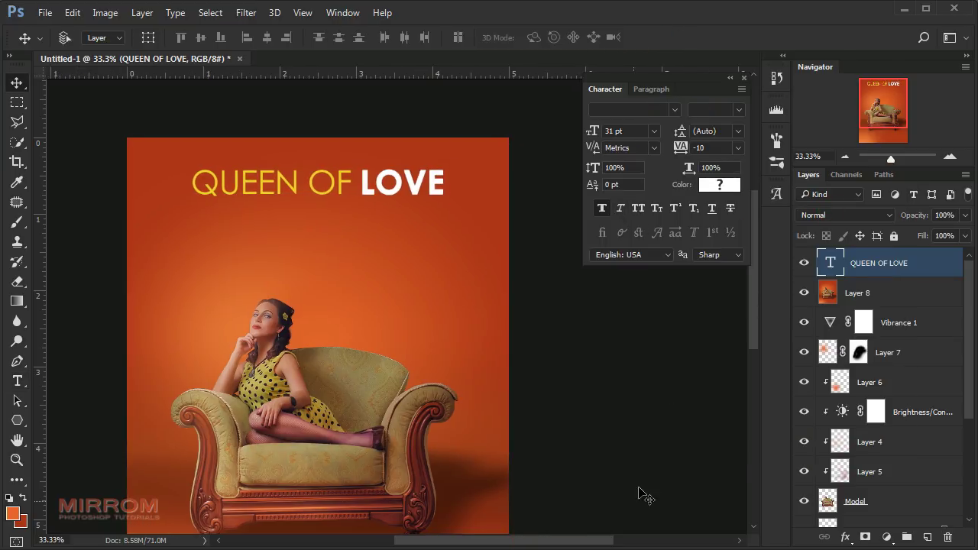
click(846, 535)
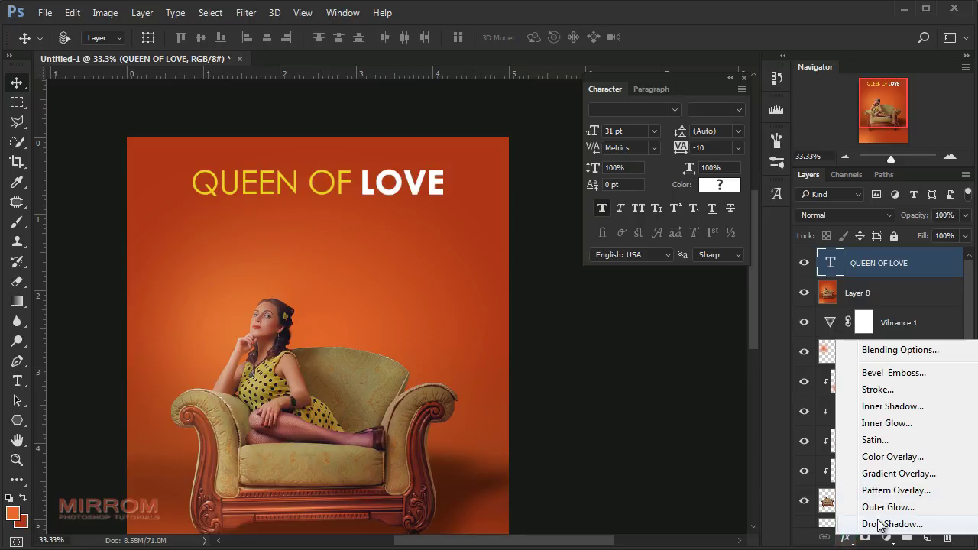
Step: Give the title a default-reset drop shadow without Global Light, 3 px distance, 10 px size
click(884, 526)
drag(616, 544, 646, 543)
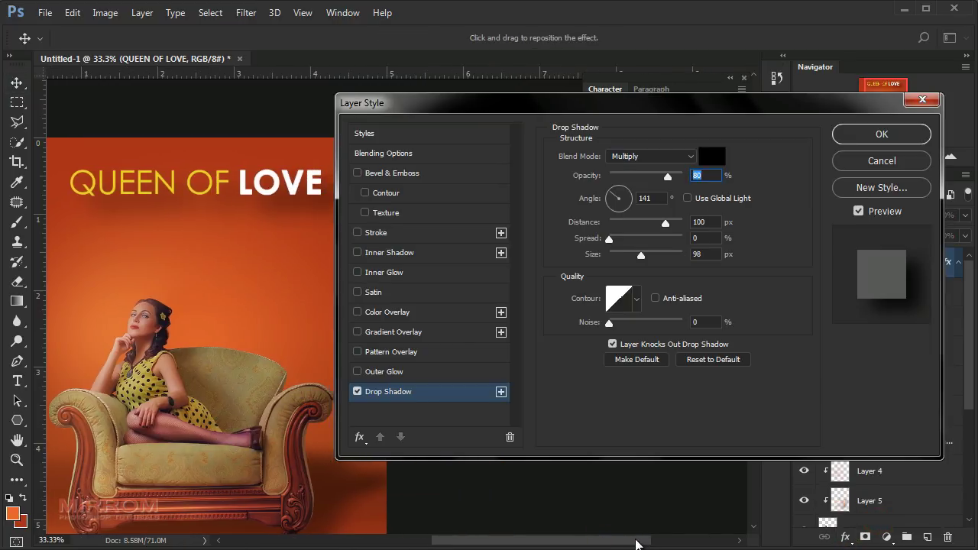
drag(622, 110, 641, 119)
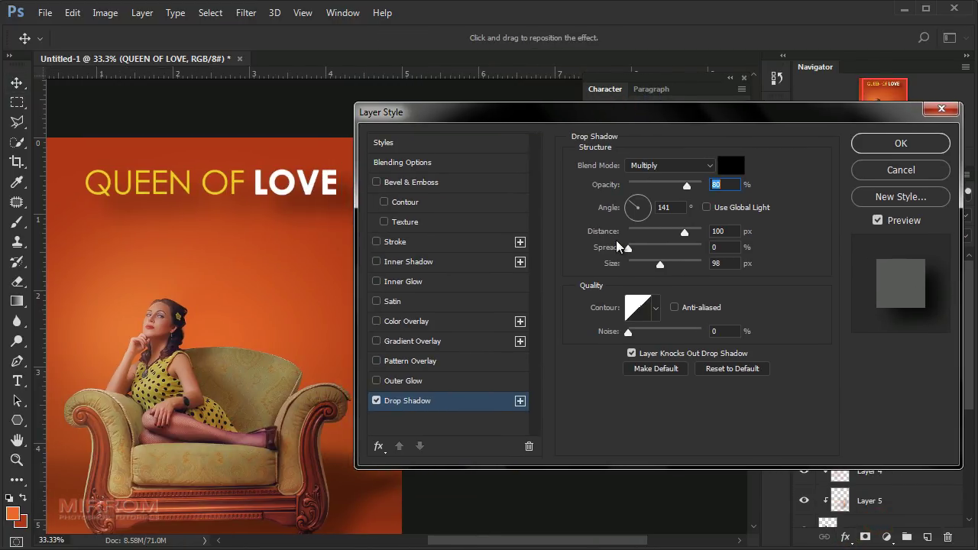
click(713, 370)
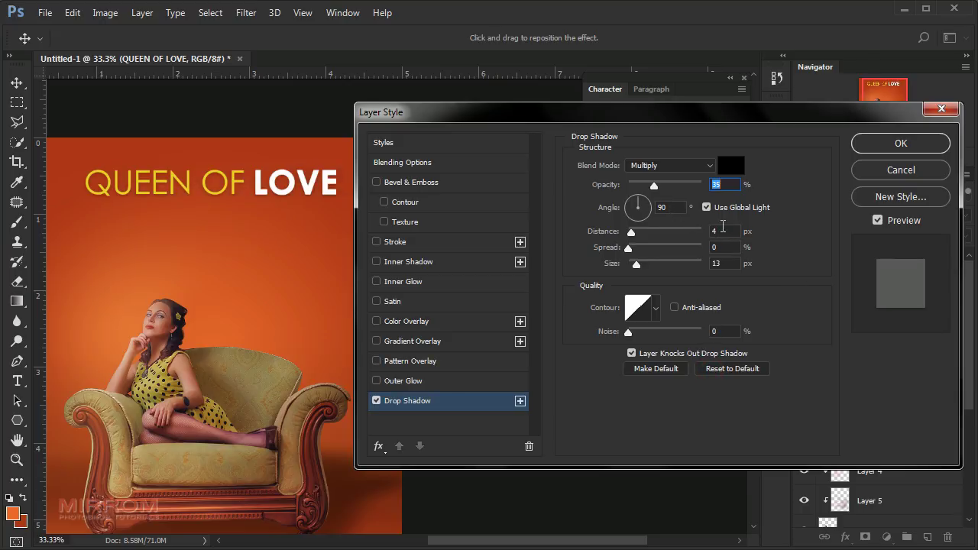
click(707, 208)
click(732, 260)
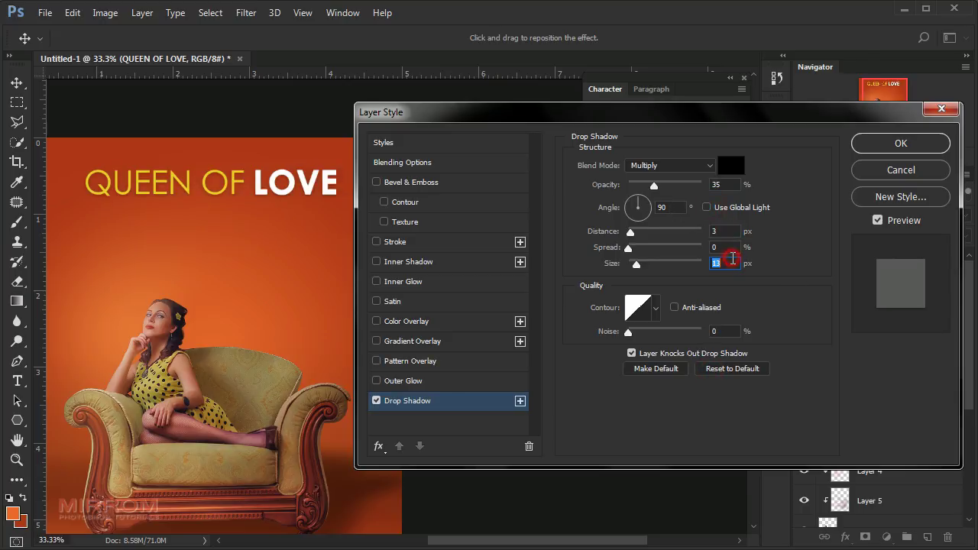
text(10)
click(727, 186)
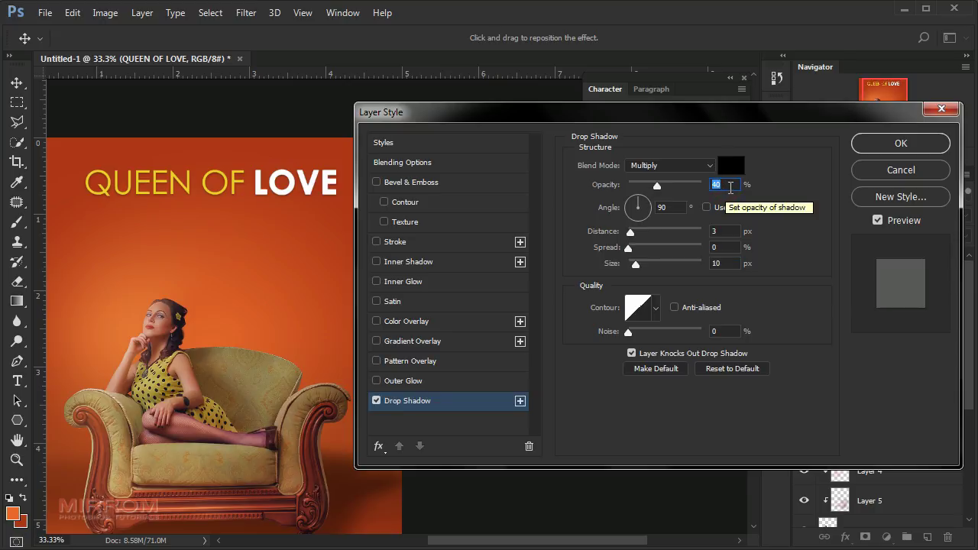
click(900, 143)
drag(474, 540, 428, 540)
click(958, 263)
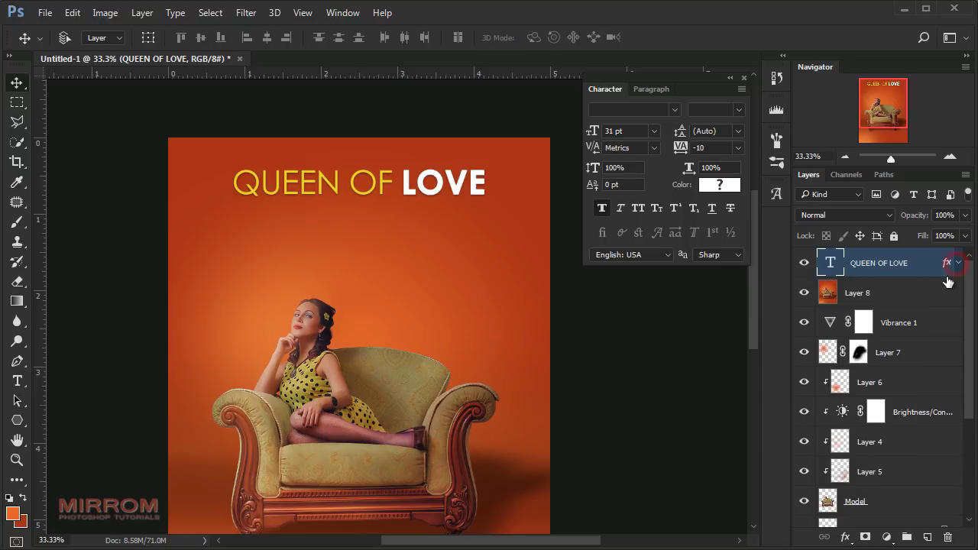
click(917, 292)
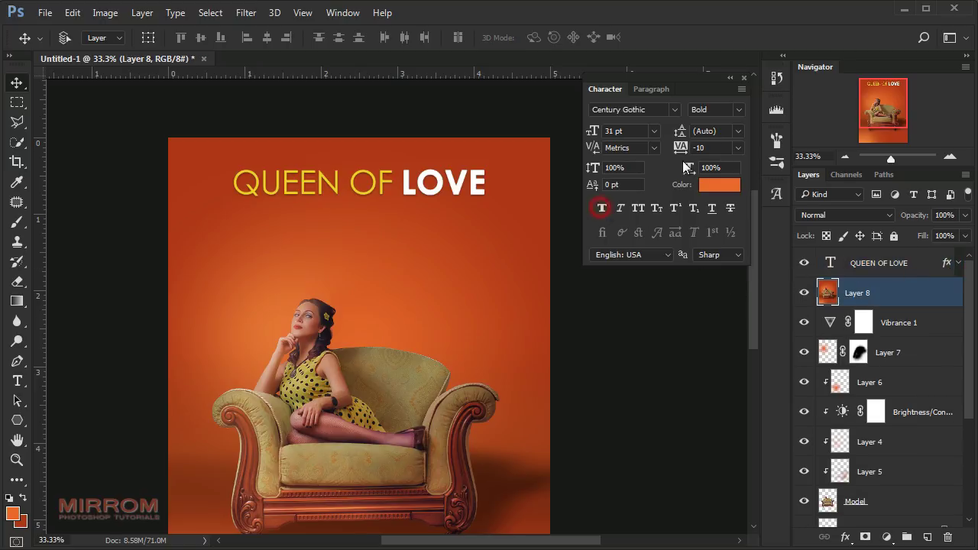
Step: Type 'A JHON DEE FILM' in Franklin Gothic Medium Cond Regular below the title
click(738, 109)
click(711, 114)
click(674, 109)
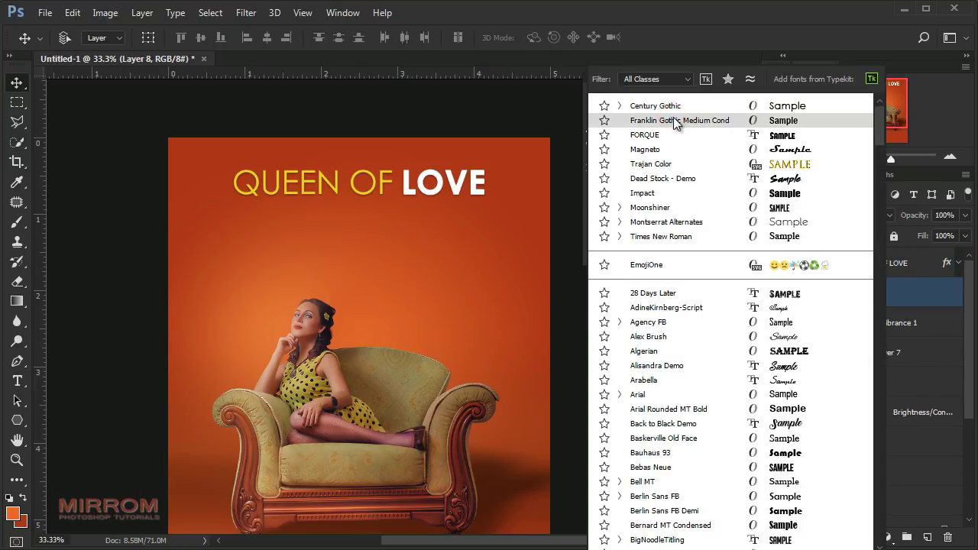
click(642, 89)
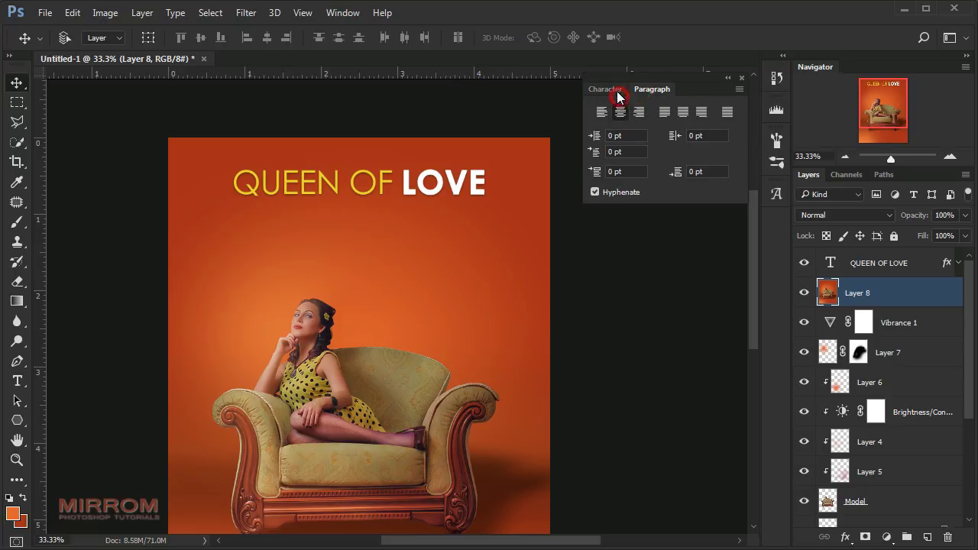
click(618, 96)
key(t)
click(334, 269)
text(A JHON DEE)
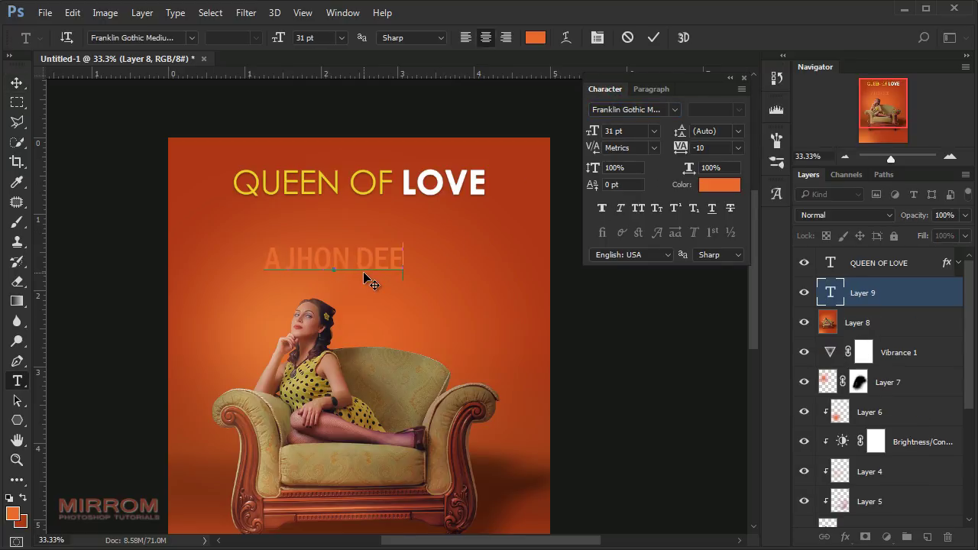
text( FILM)
key(ctrl+Return)
Step: Make the credit 10 pt with 30 tracking, white sampled from LOVE, placed under the title
click(653, 131)
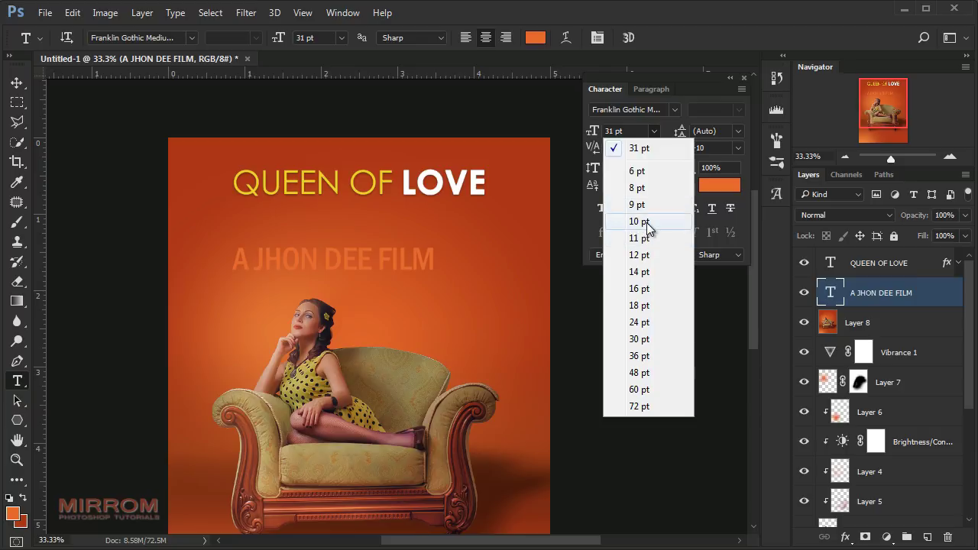
click(648, 220)
click(738, 147)
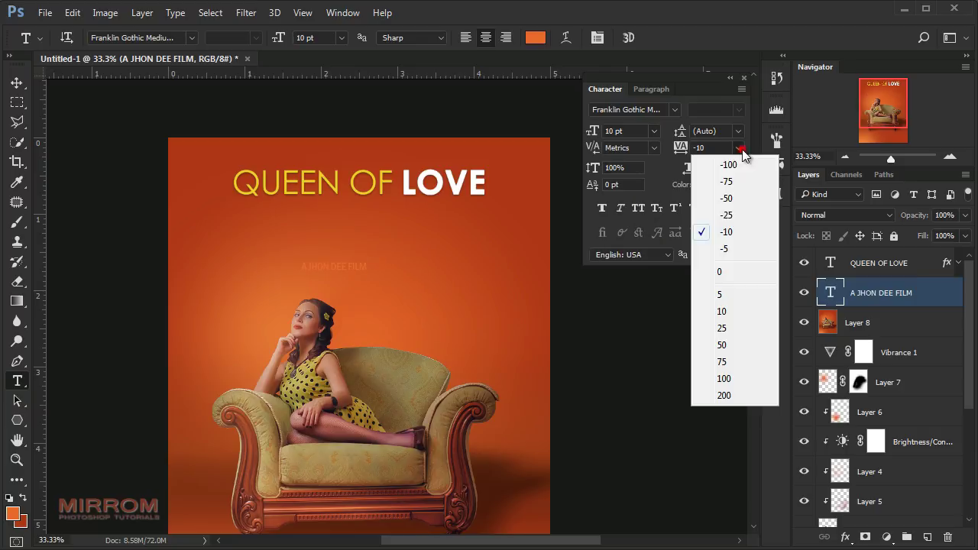
click(730, 328)
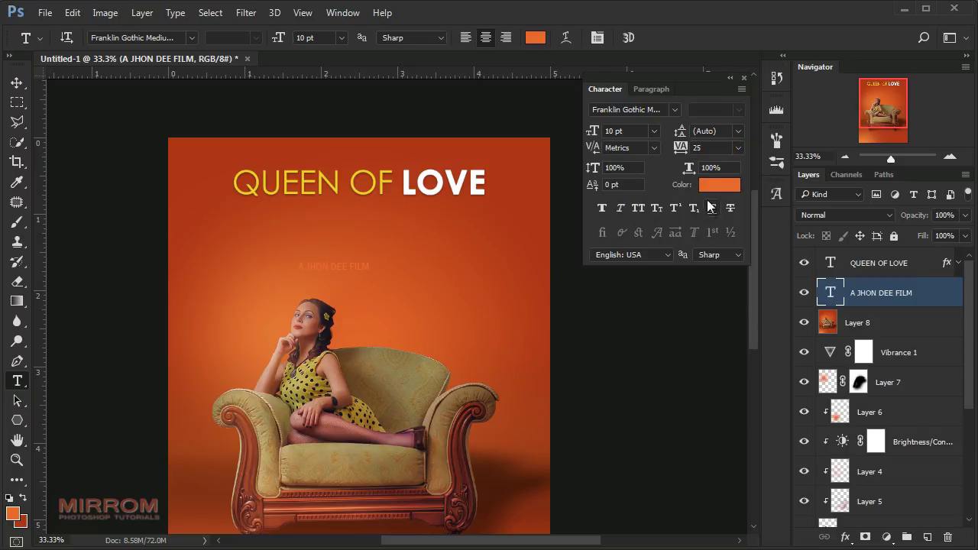
text(30)
key(Return)
click(709, 189)
click(465, 188)
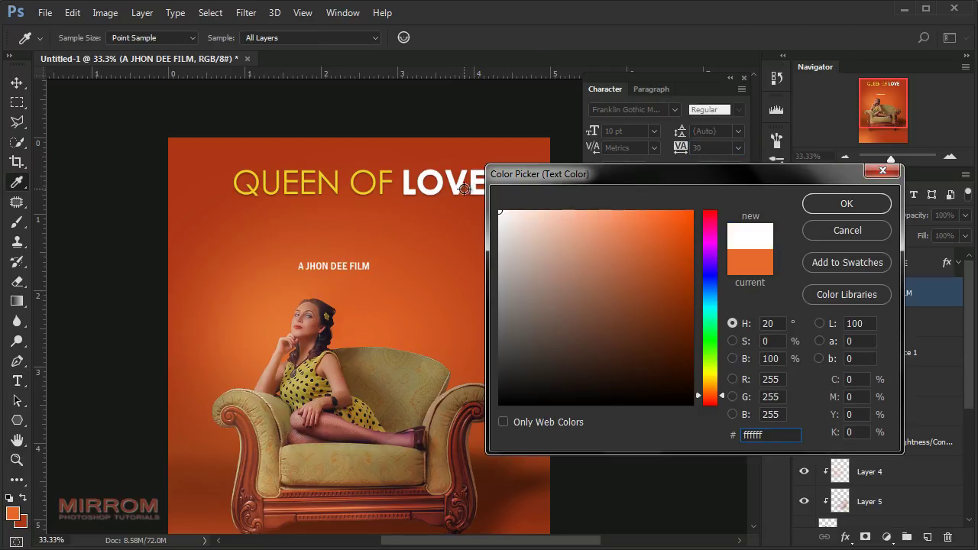
key(Return)
key(v)
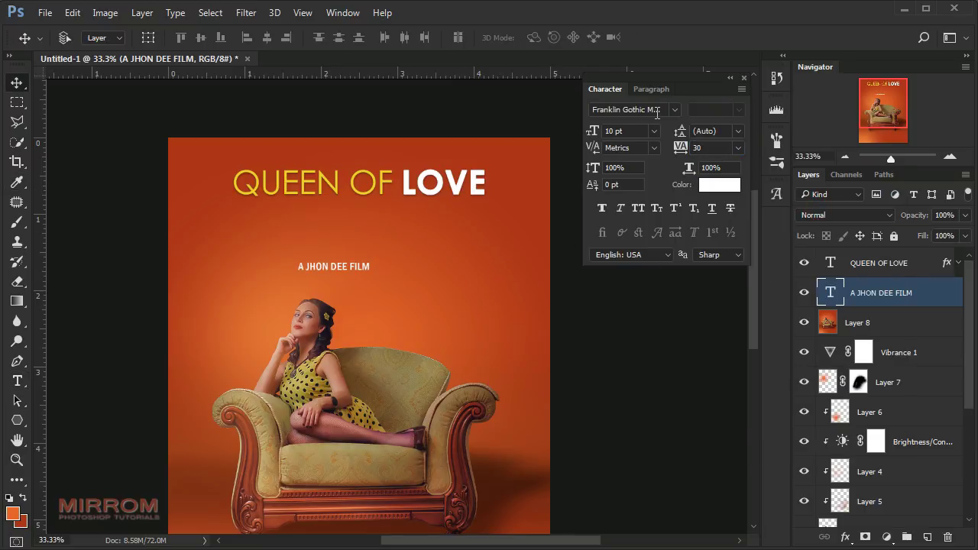
mouse_move(363, 288)
mouse_down()
mouse_move(401, 268)
mouse_move(386, 215)
mouse_up()
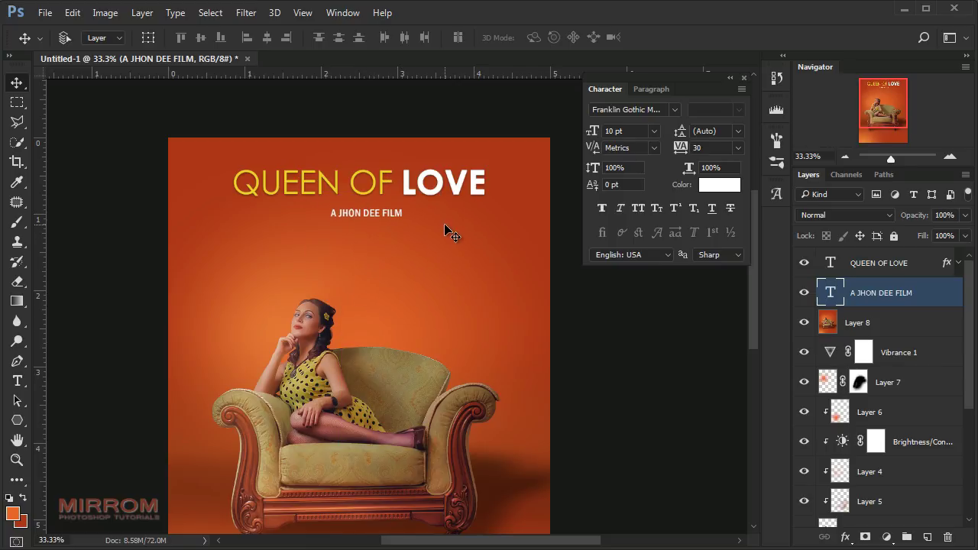
Step: Type 'COMING SOON' near the bottom of the poster above Layer 8
click(857, 323)
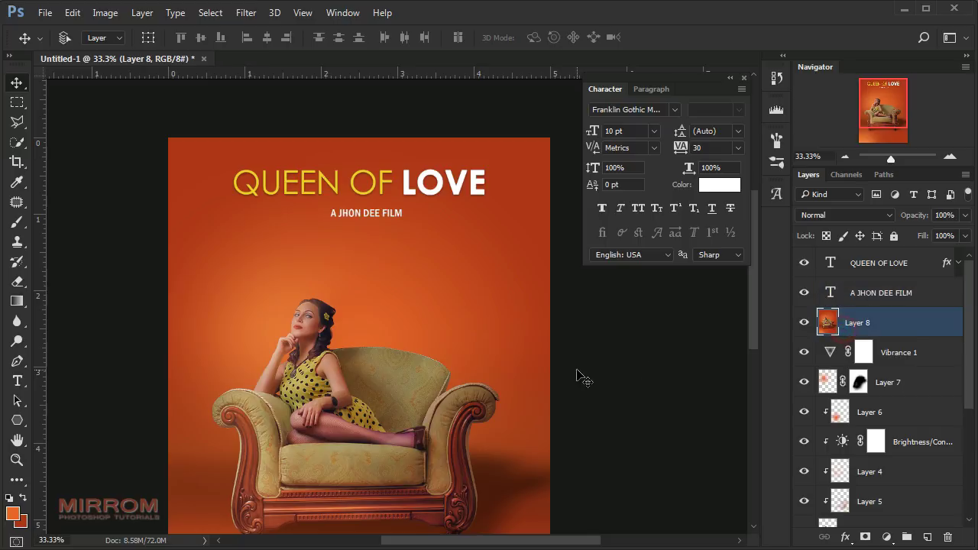
scroll(535, 376, down, 5)
key(t)
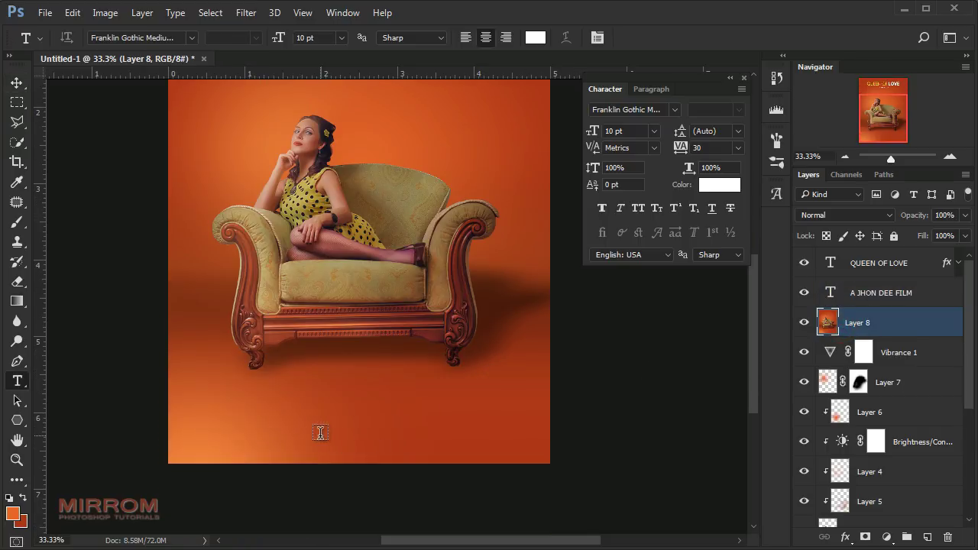
click(320, 433)
text(COMING SOON)
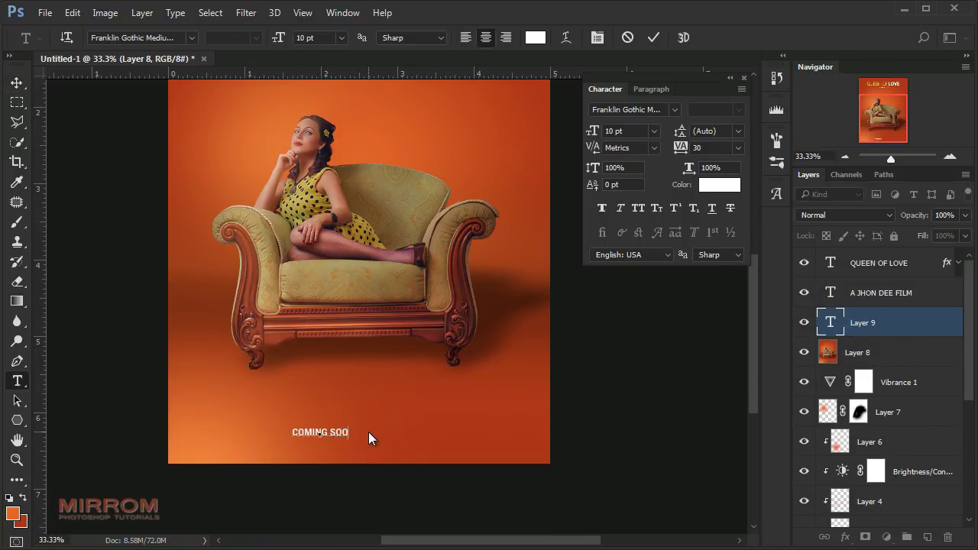
click(654, 37)
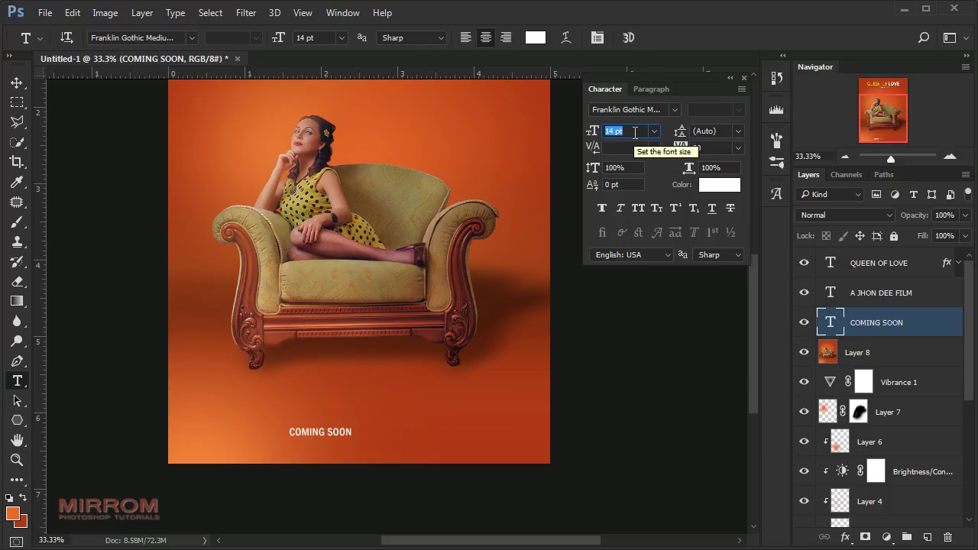
Step: Set COMING SOON to 16 pt and centre it horizontally at the bottom
text(16)
key(Return)
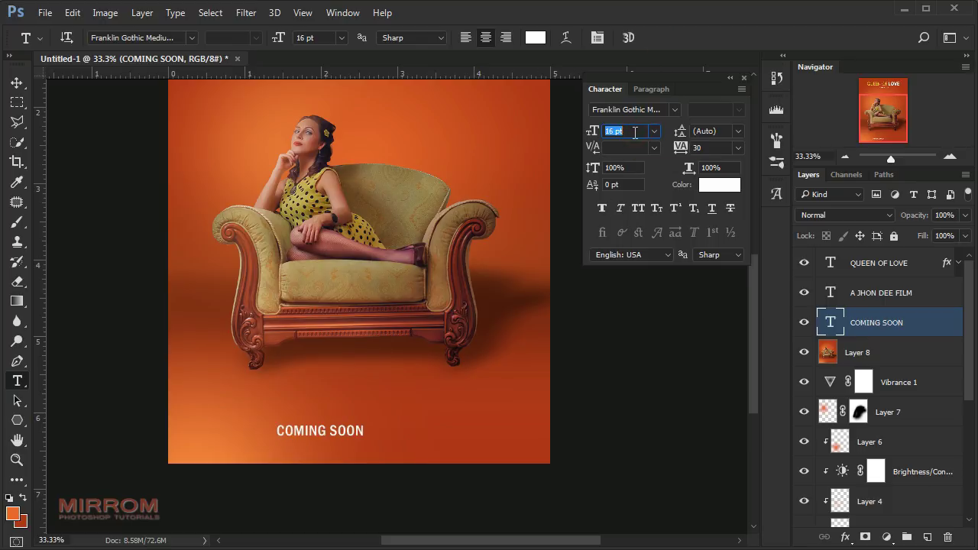
click(634, 132)
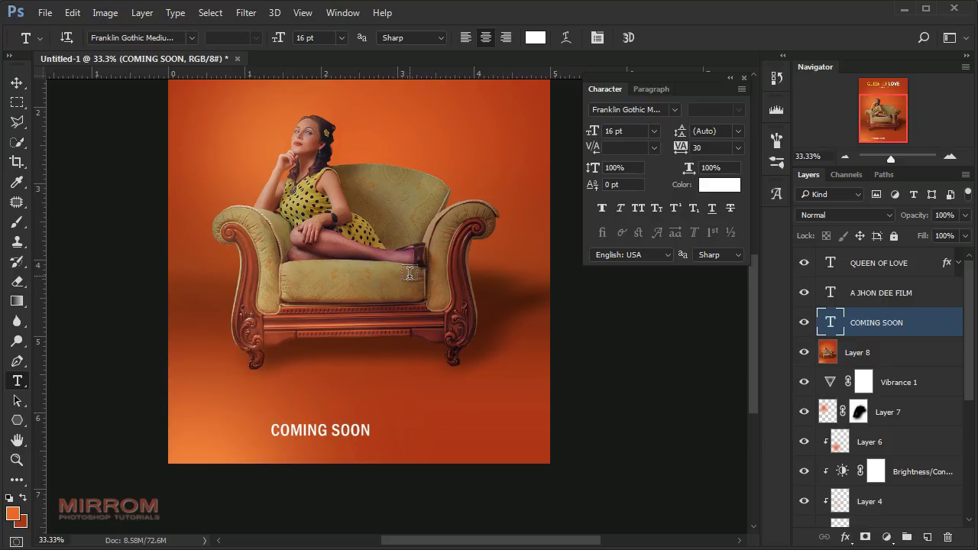
key(v)
mouse_move(355, 434)
mouse_down()
mouse_move(403, 413)
mouse_move(393, 412)
mouse_up()
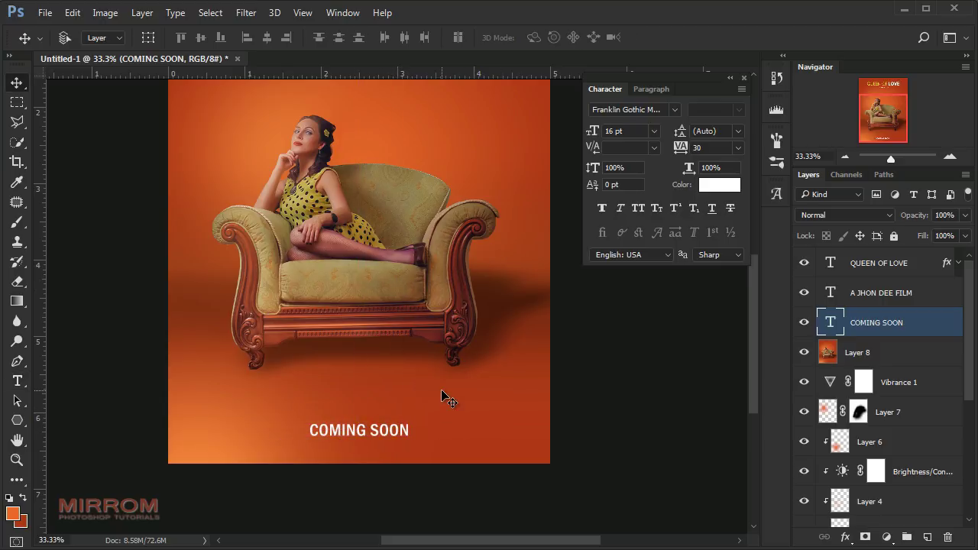
key(ctrl+minus)
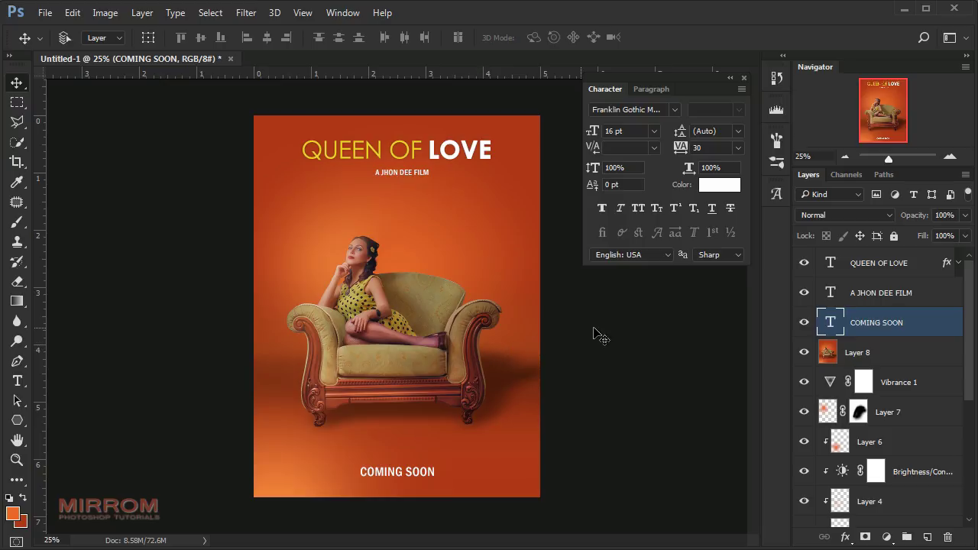
Step: Copy the title's yellow hex value and apply it to COMING SOON
click(836, 275)
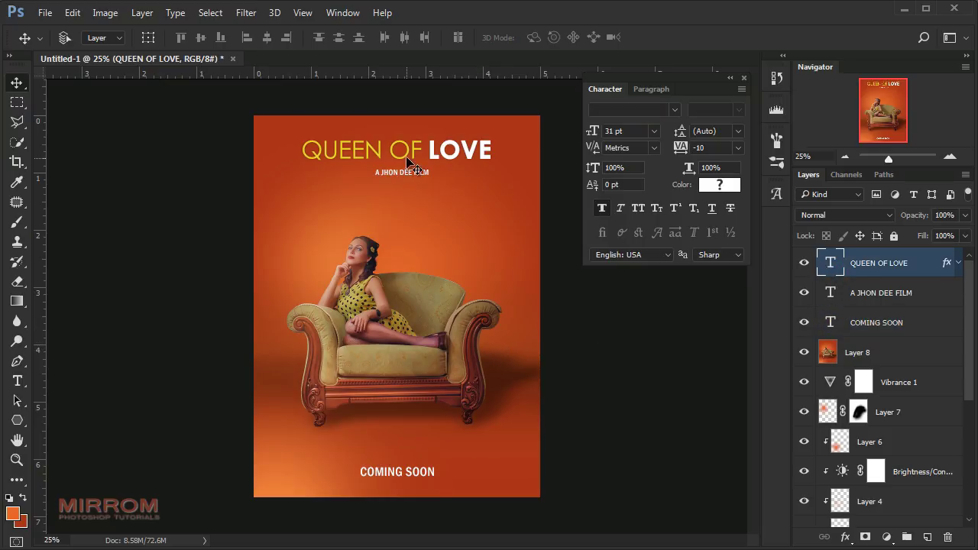
key(t)
drag(423, 149, 352, 149)
click(719, 184)
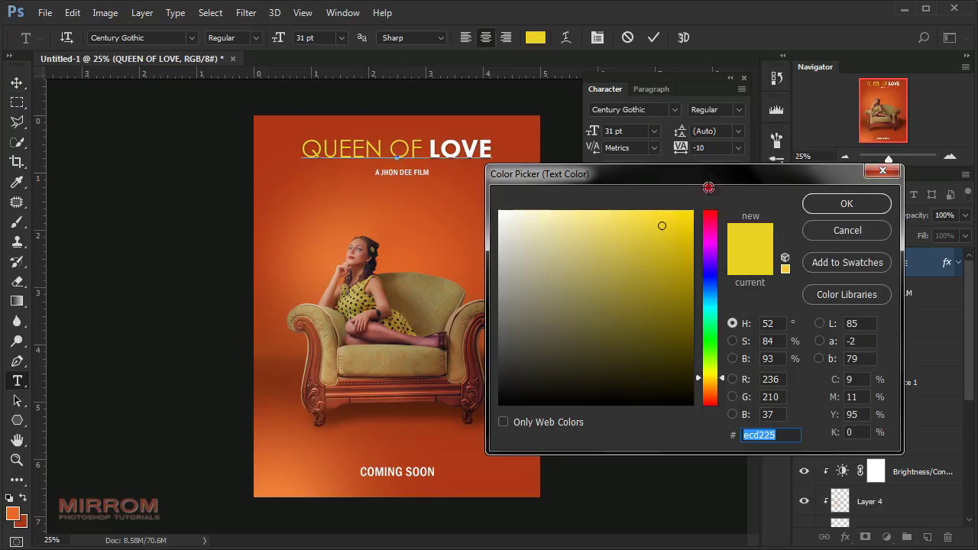
click(845, 204)
click(836, 325)
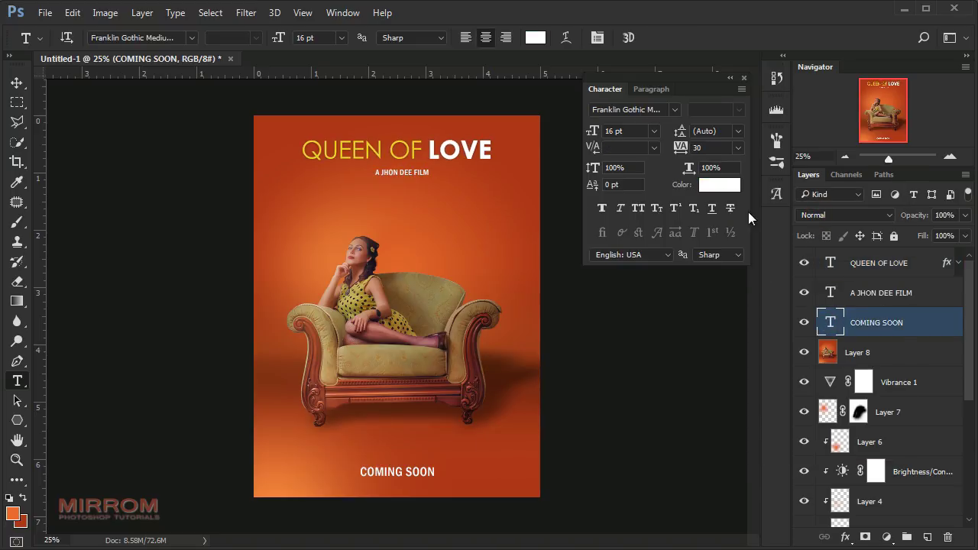
click(730, 191)
text(ecd225)
click(847, 203)
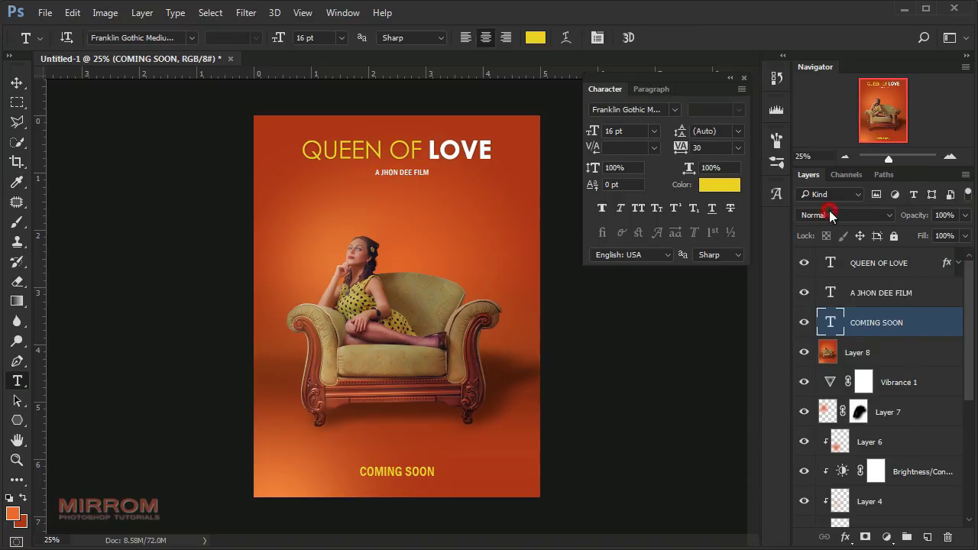
Step: Copy the QUEEN OF LOVE layer style and paste it onto COMING SOON
click(914, 269)
right_click(929, 260)
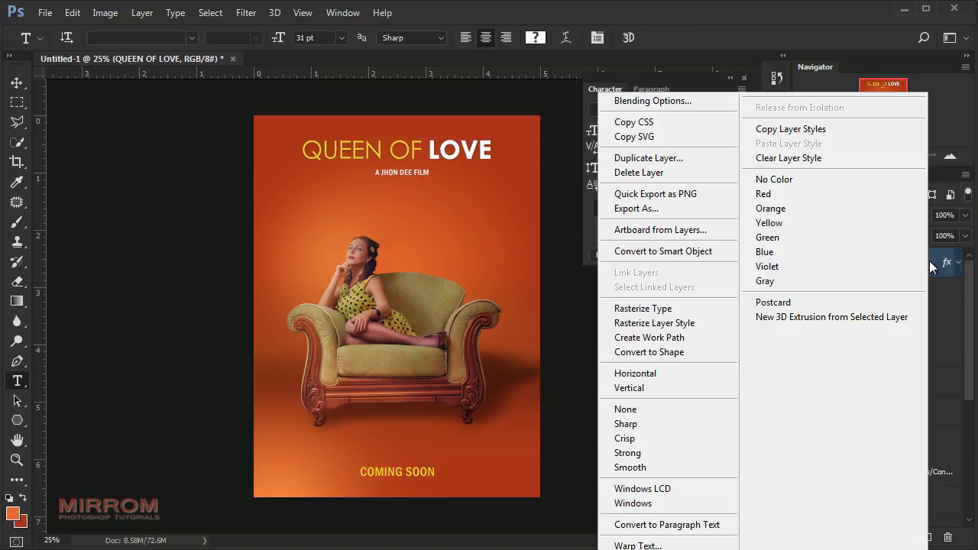
click(839, 130)
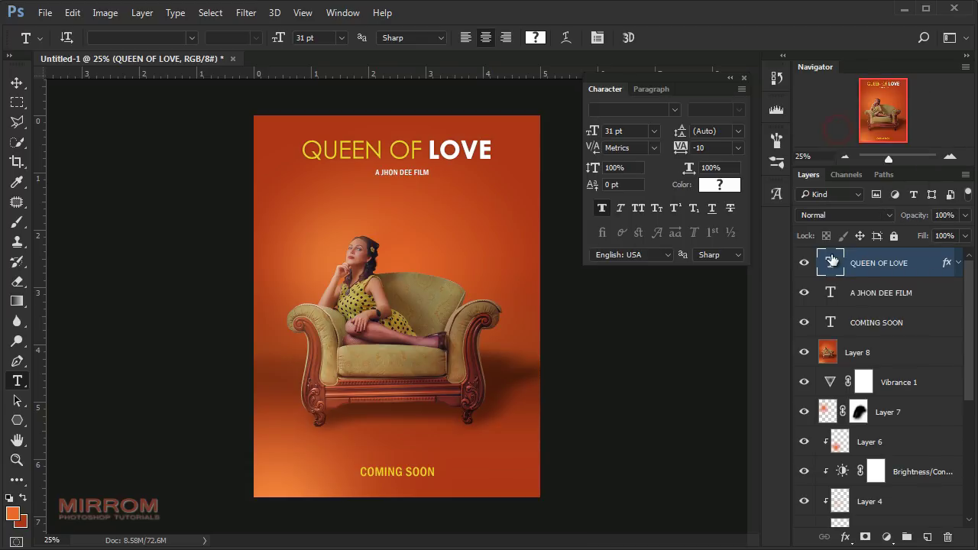
click(846, 326)
right_click(917, 324)
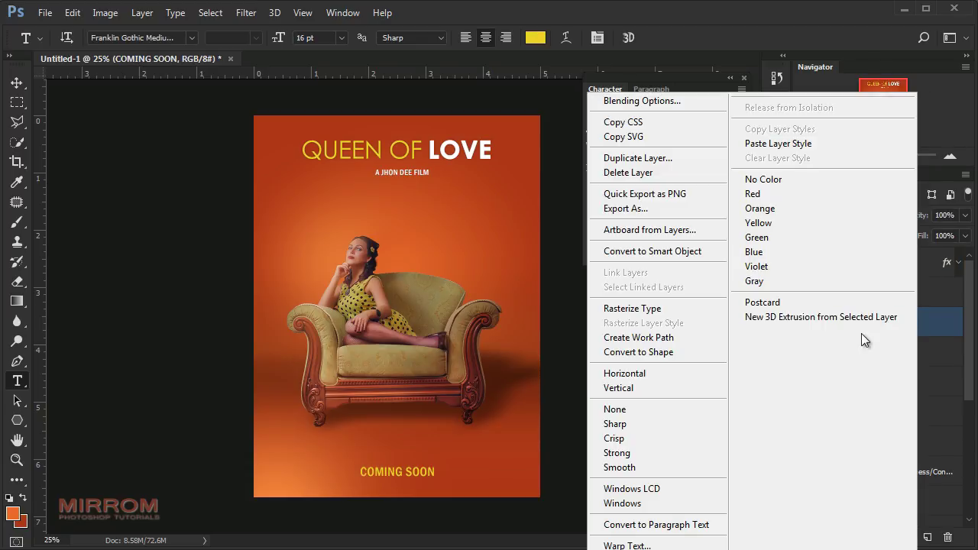
click(787, 144)
click(958, 322)
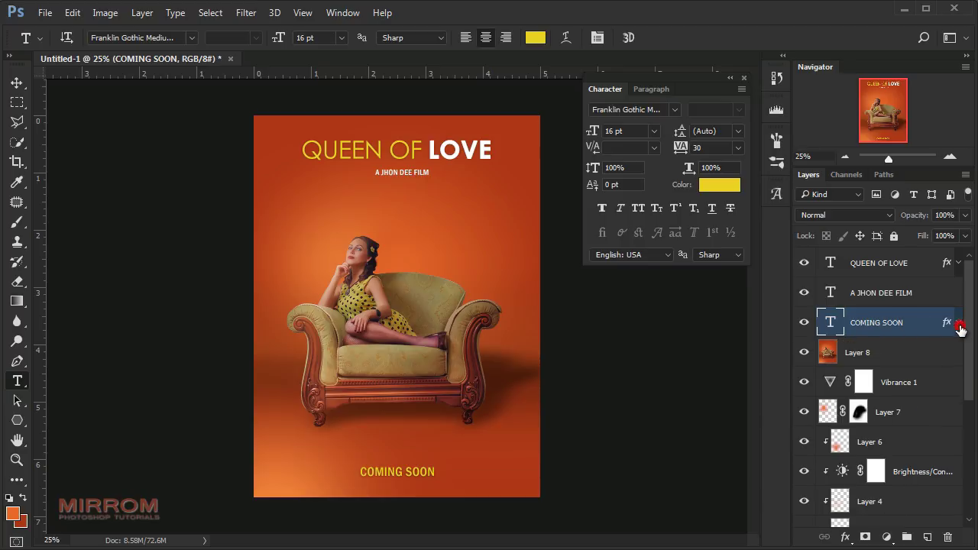
click(904, 361)
click(743, 78)
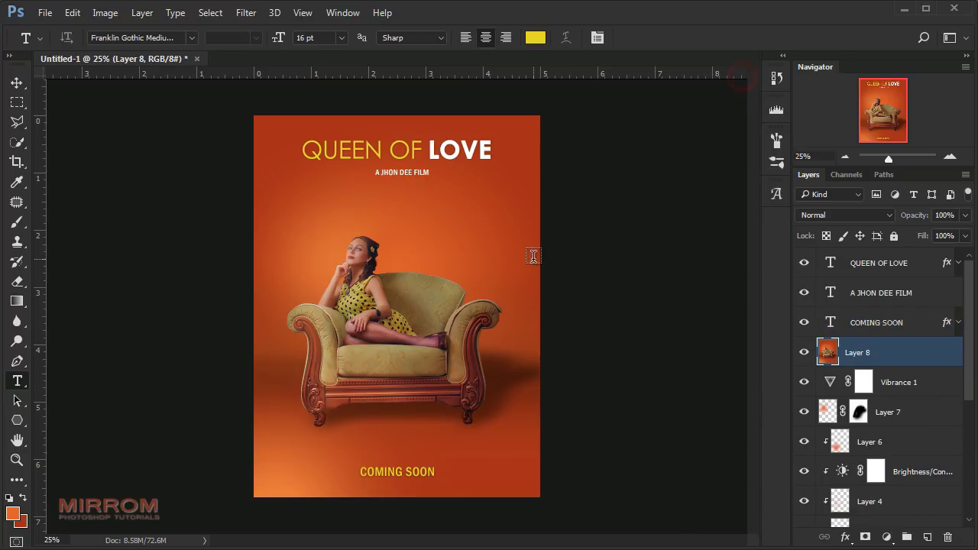
Step: Paste the credits Text group under A JHON DEE FILM and horizontally centre all the poster layers
key(v)
key(ctrl+v)
drag(440, 201, 465, 219)
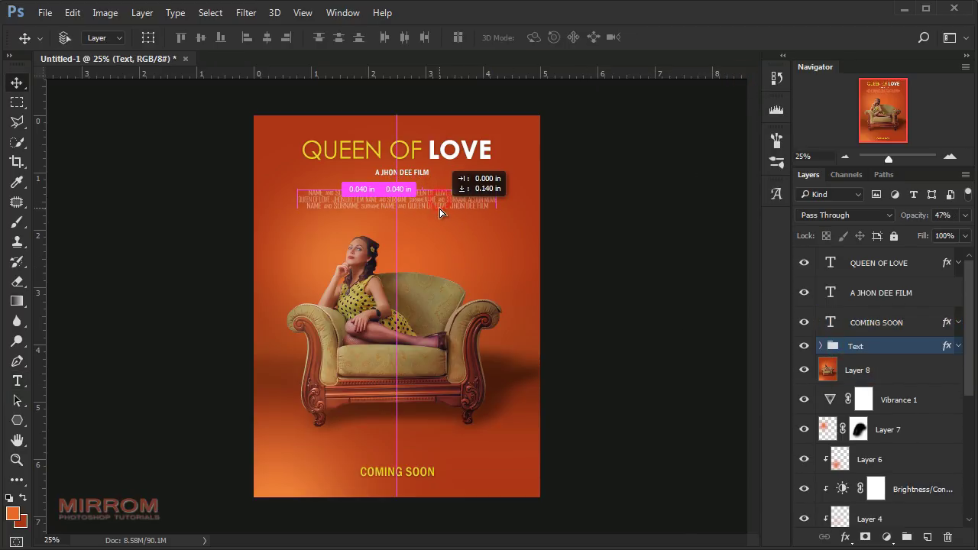
click(864, 263)
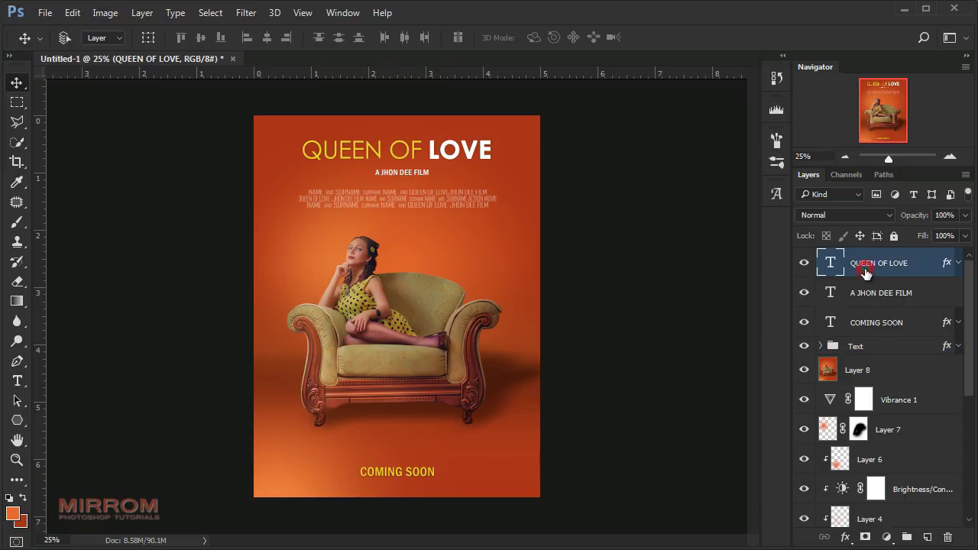
shift+click(865, 369)
click(269, 39)
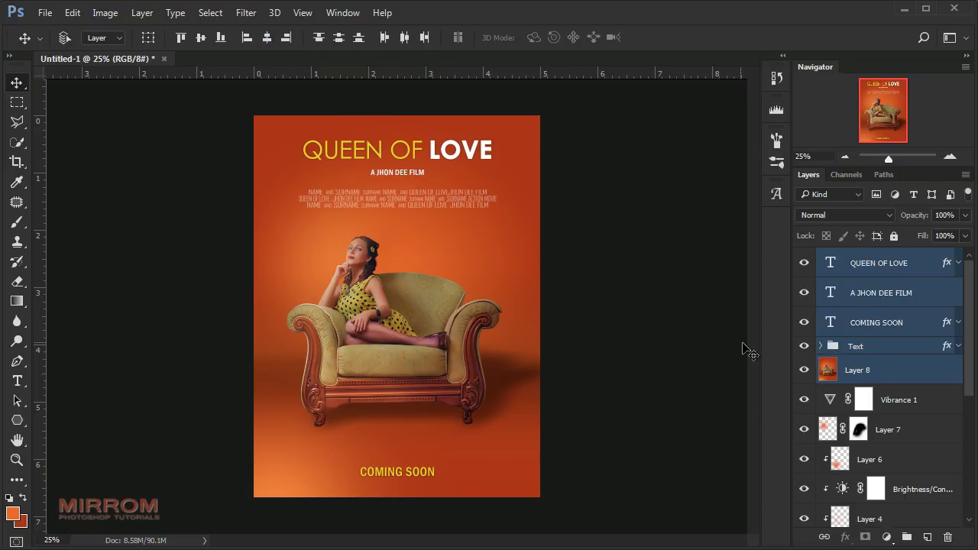
Step: Nudge the credits block up to sit under the subtitle, and raise COMING SOON slightly
click(877, 348)
key(shift+Up)
key(shift+Up)
key(shift+Up)
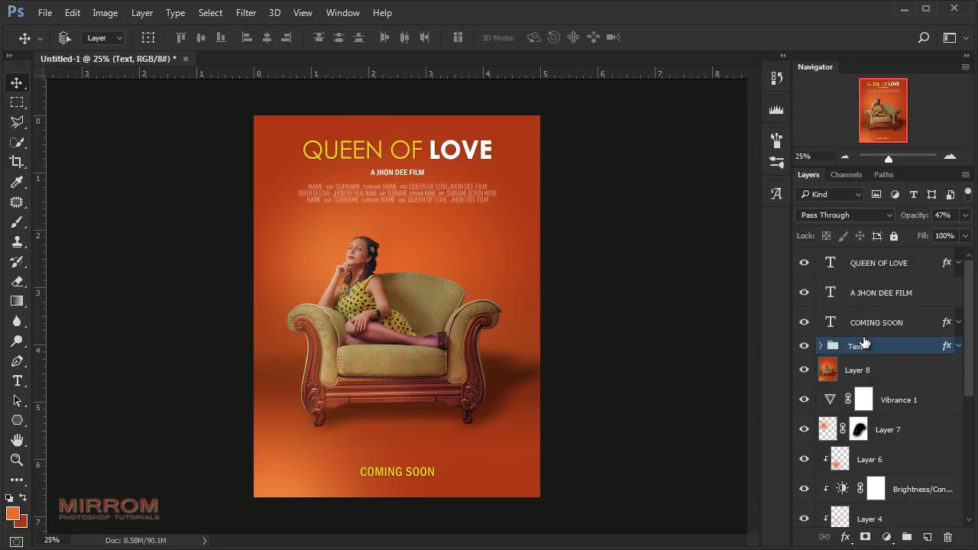
key(shift+Up)
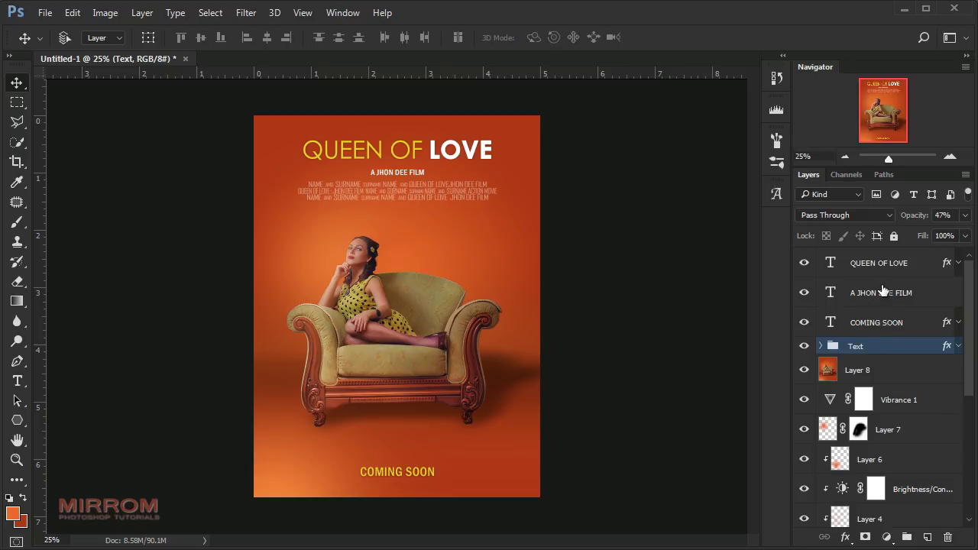
click(871, 301)
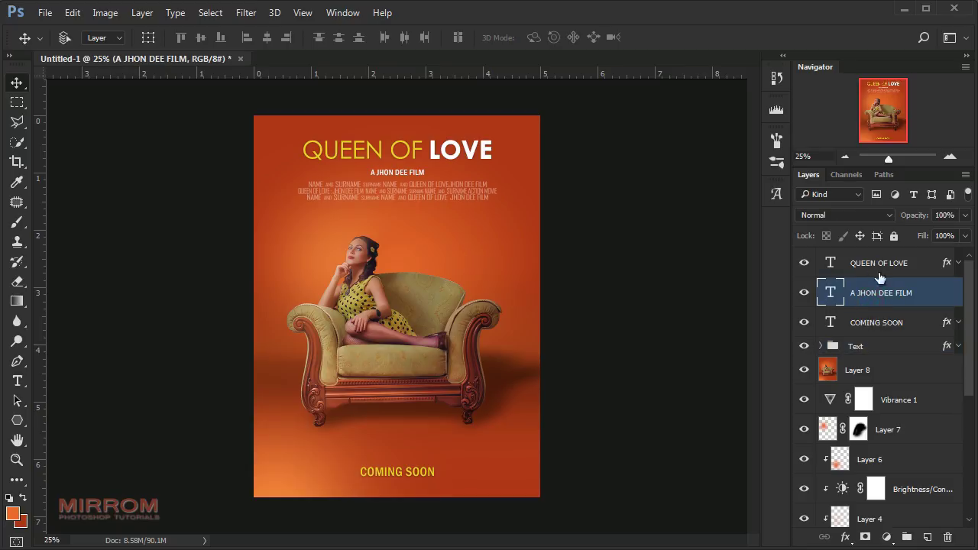
click(885, 326)
key(shift+Up)
key(shift+Up)
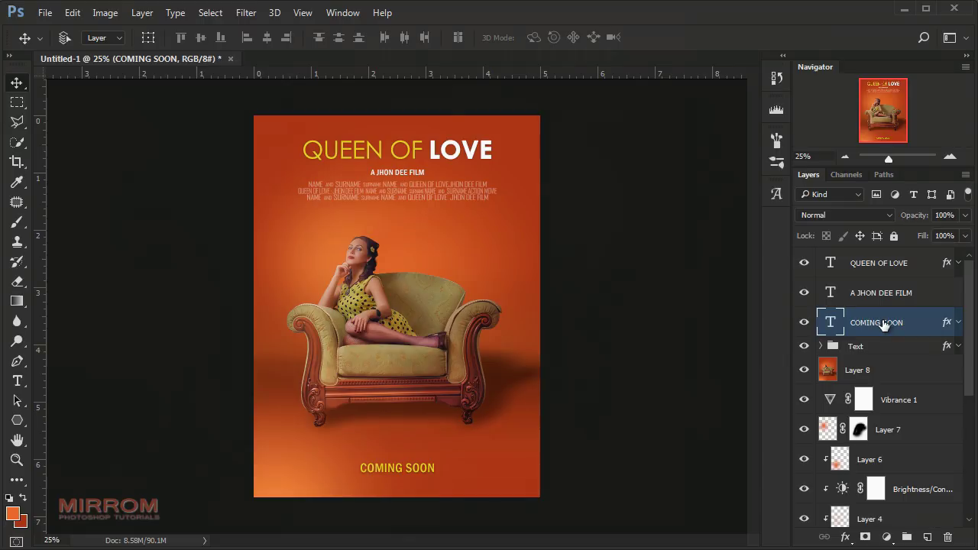